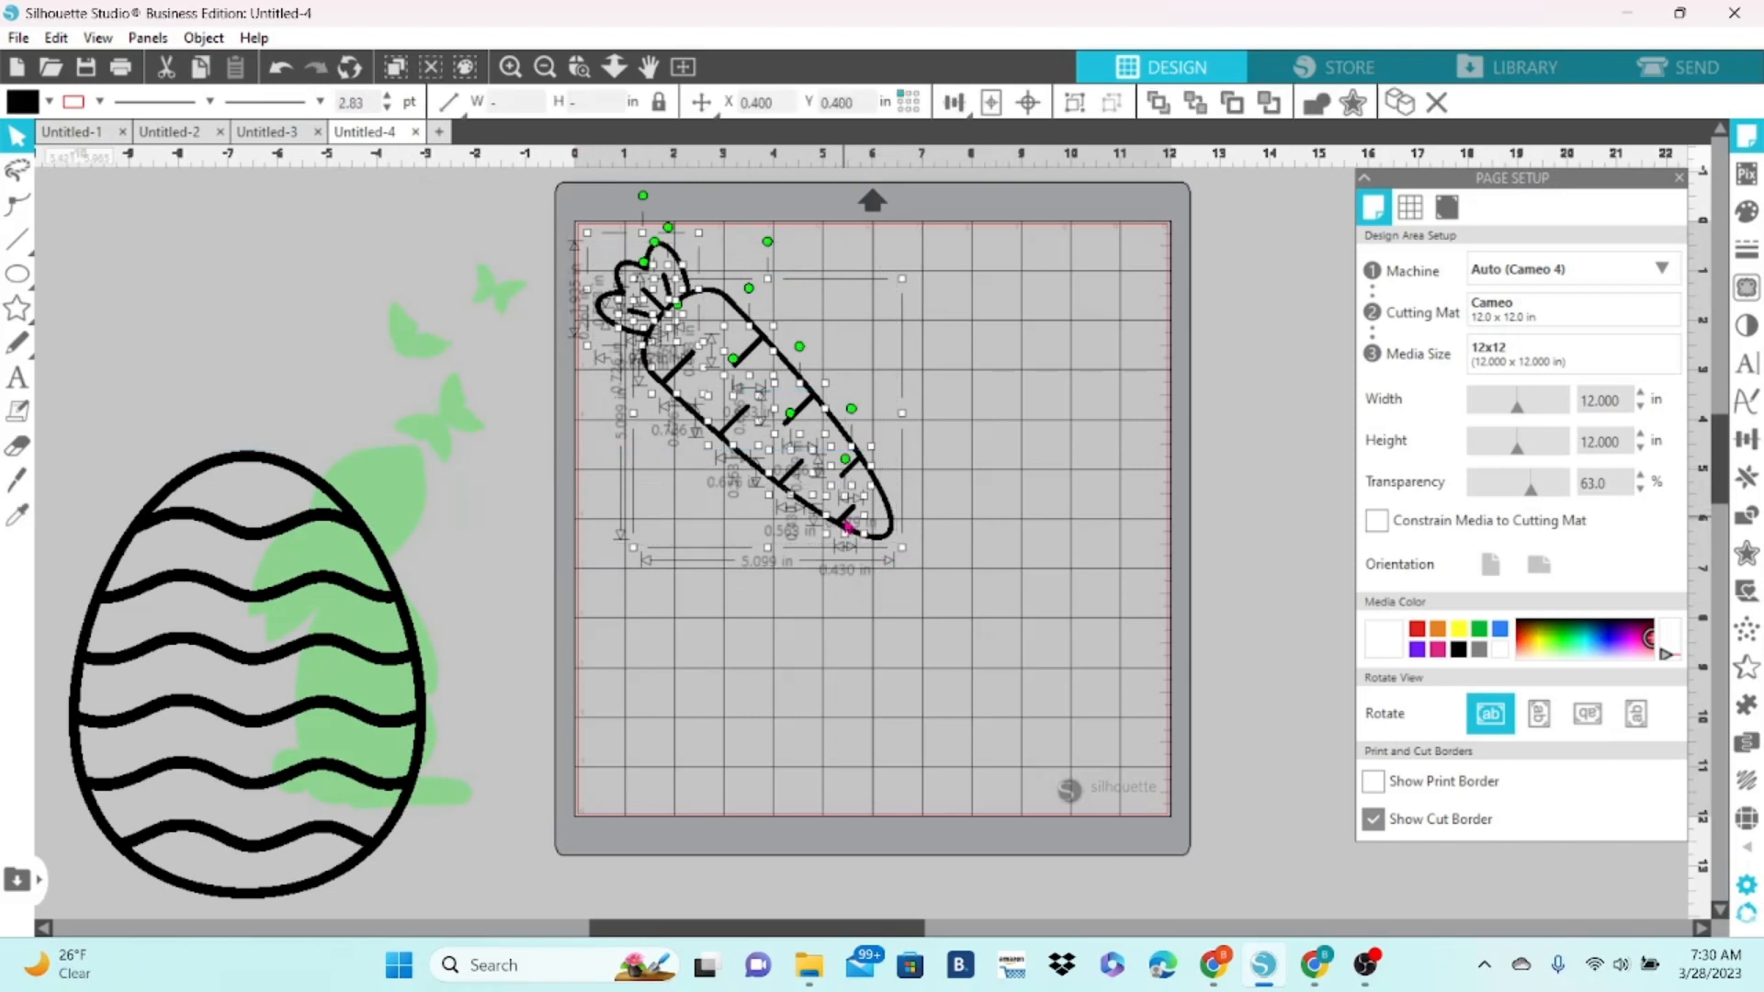
Combine the selected carrot pieces into one object and move it lower on the mat.
{"action": "right_click", "coordinate": [847, 526]}
{"action": "left_click", "coordinate": [903, 612]}
{"action": "left_click_drag", "start_coordinate": [882, 542], "coordinate": [865, 763]}
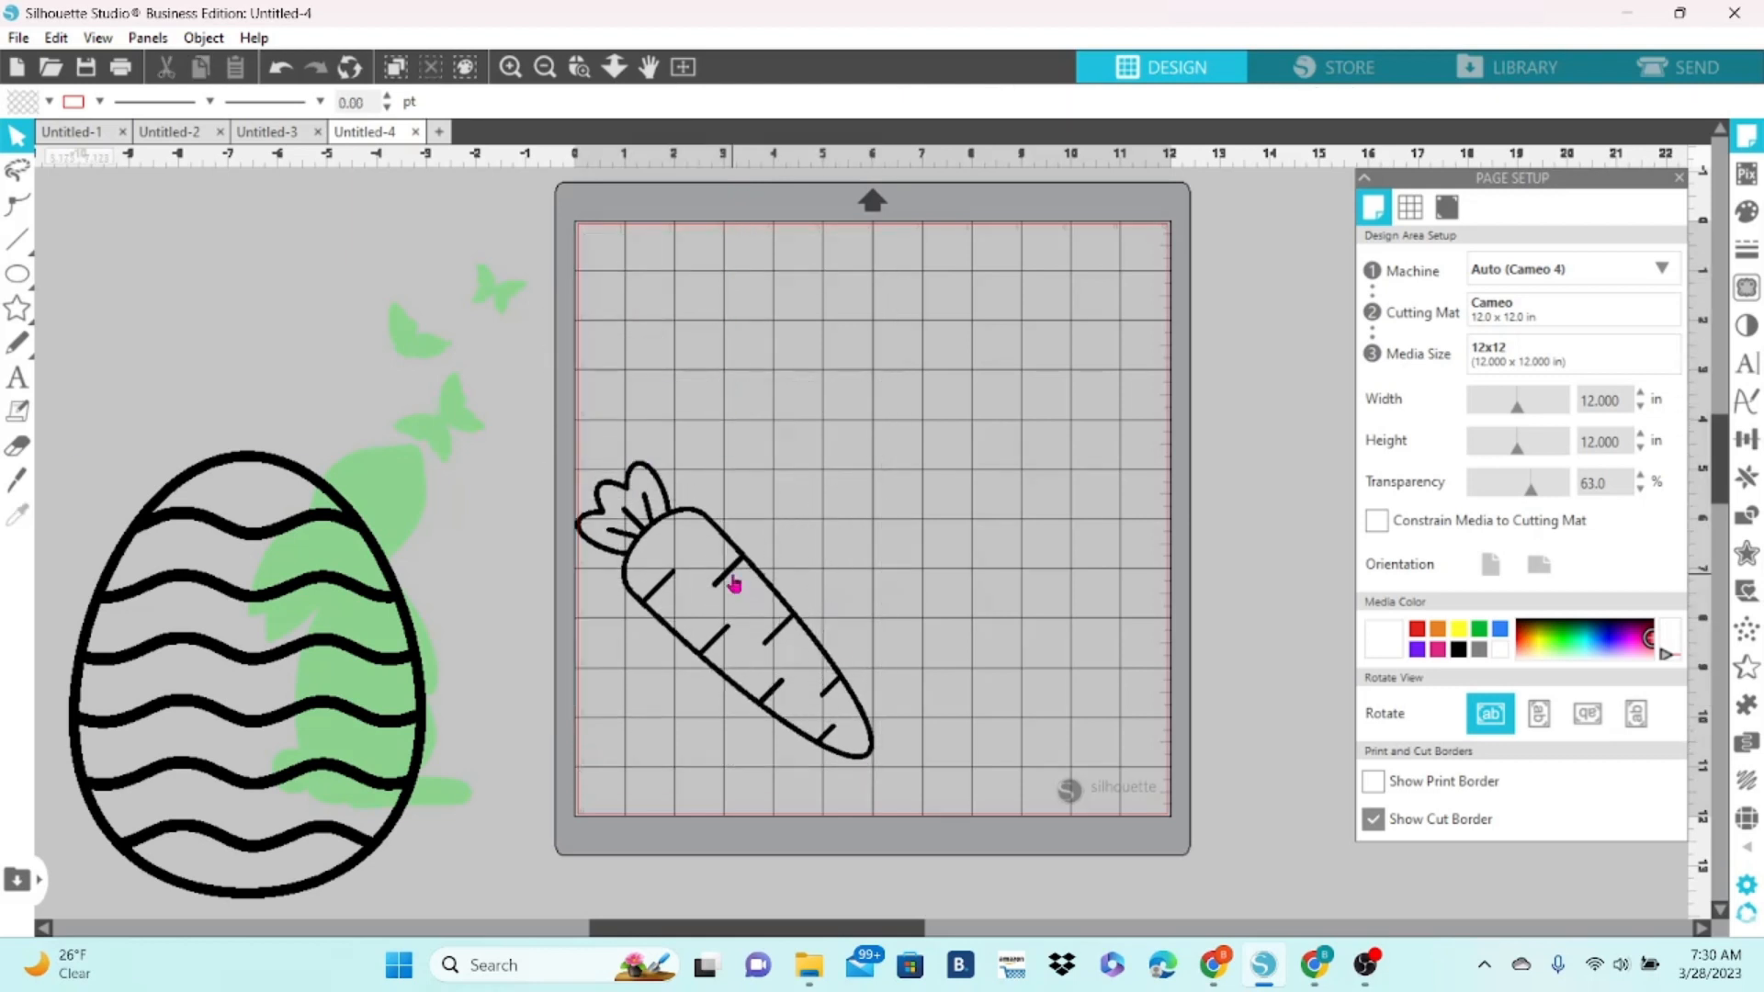
Move the striped egg onto the mat and arrange the carrot beside it.
{"action": "left_click_drag", "start_coordinate": [733, 582], "coordinate": [880, 410]}
{"action": "left_click_drag", "start_coordinate": [409, 627], "coordinate": [951, 669]}
{"action": "left_click_drag", "start_coordinate": [977, 483], "coordinate": [867, 660]}
{"action": "left_click_drag", "start_coordinate": [808, 728], "coordinate": [747, 412]}
Thicken the carrot's lines with a 0.010 in rounded-corner offset, using black for the fill and line color.
{"action": "left_click", "coordinate": [850, 494]}
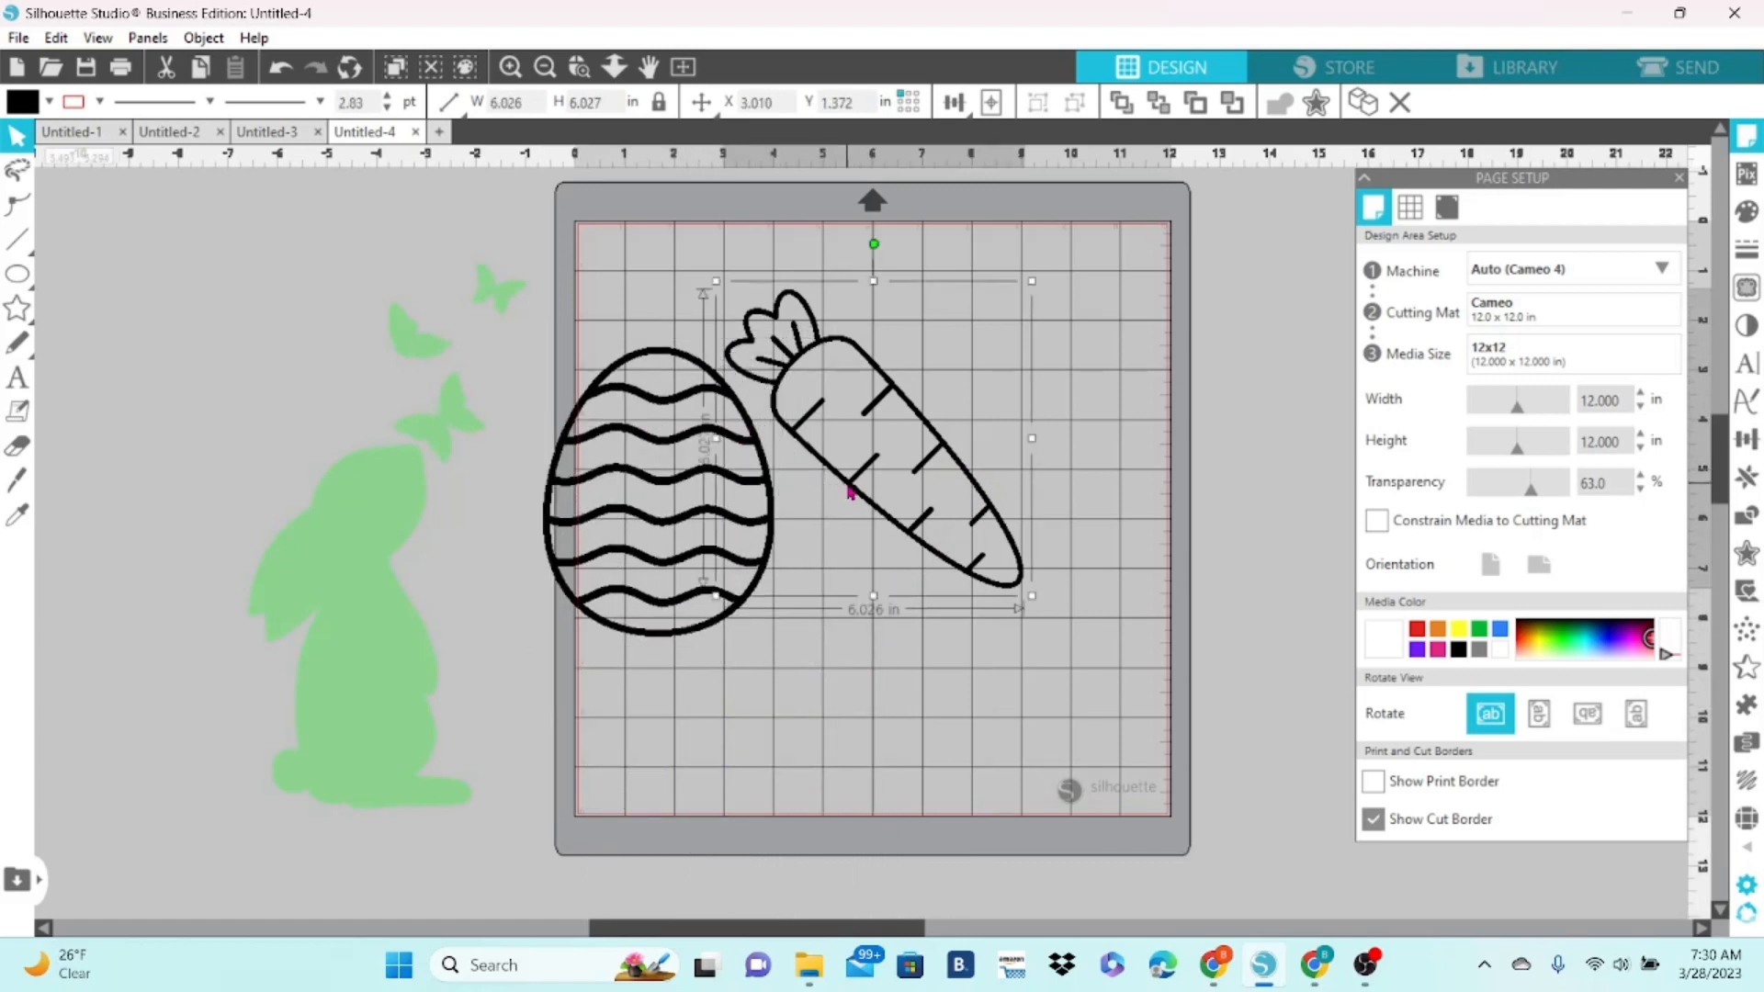
{"action": "left_click", "coordinate": [1745, 554]}
{"action": "left_click", "coordinate": [1432, 244]}
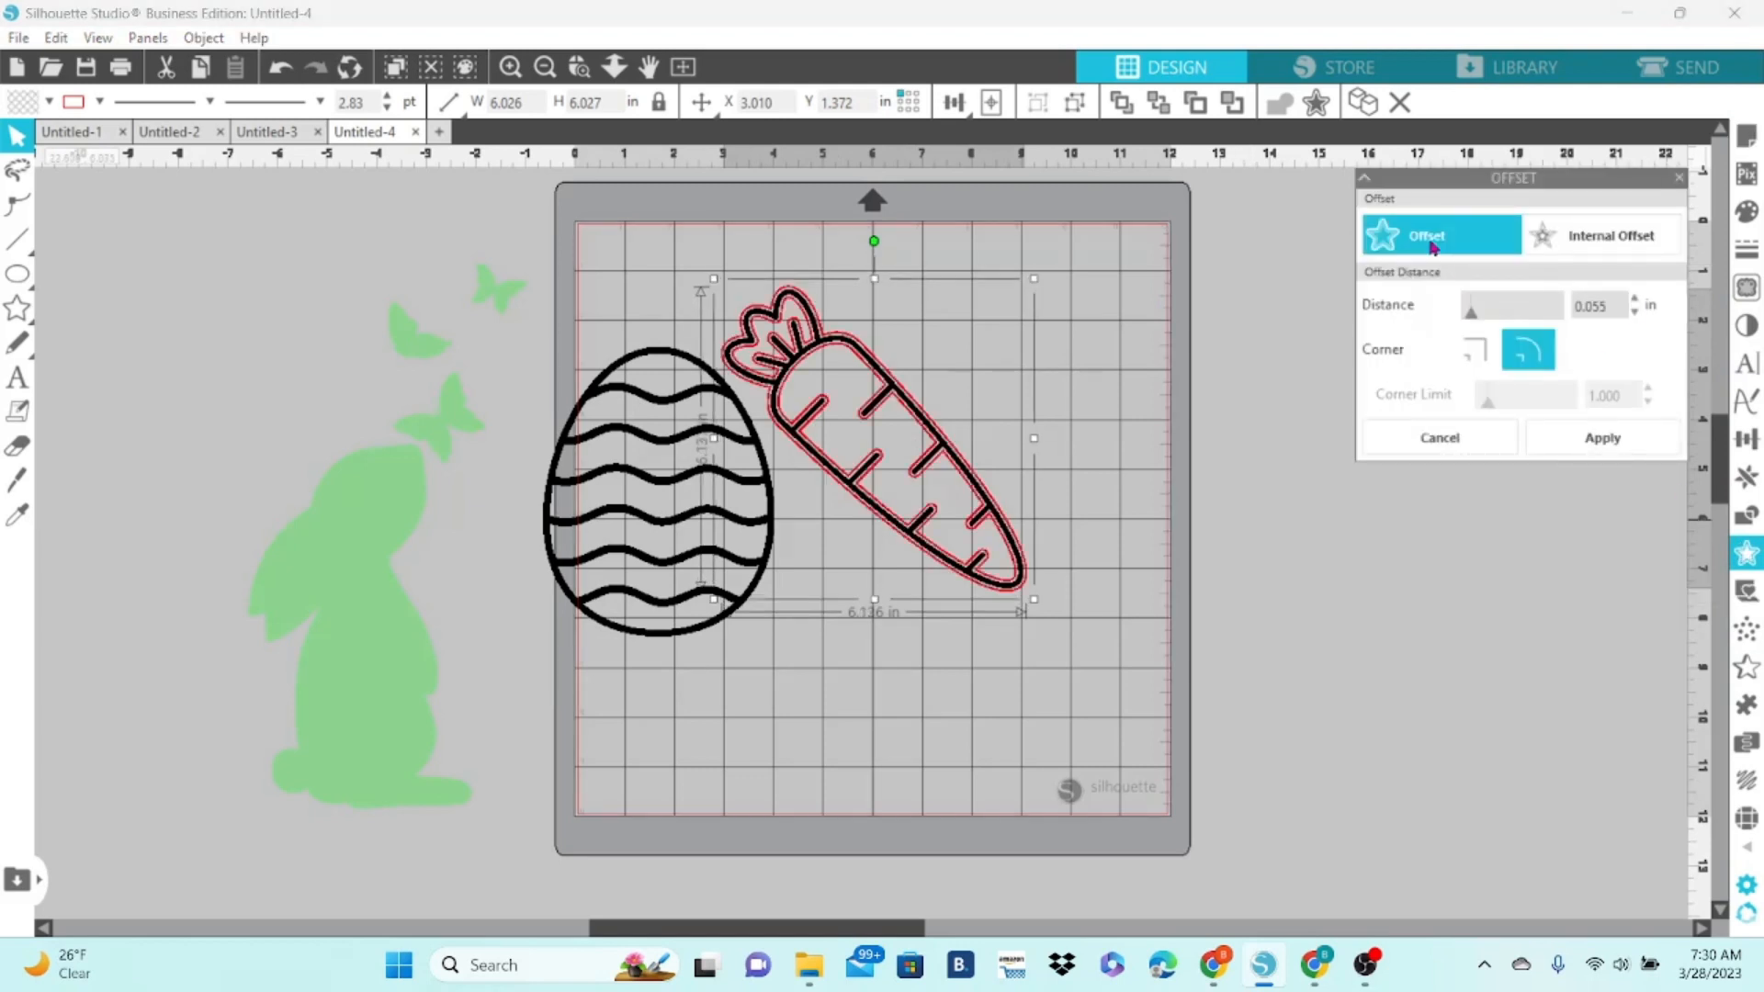
{"action": "left_click", "coordinate": [49, 101]}
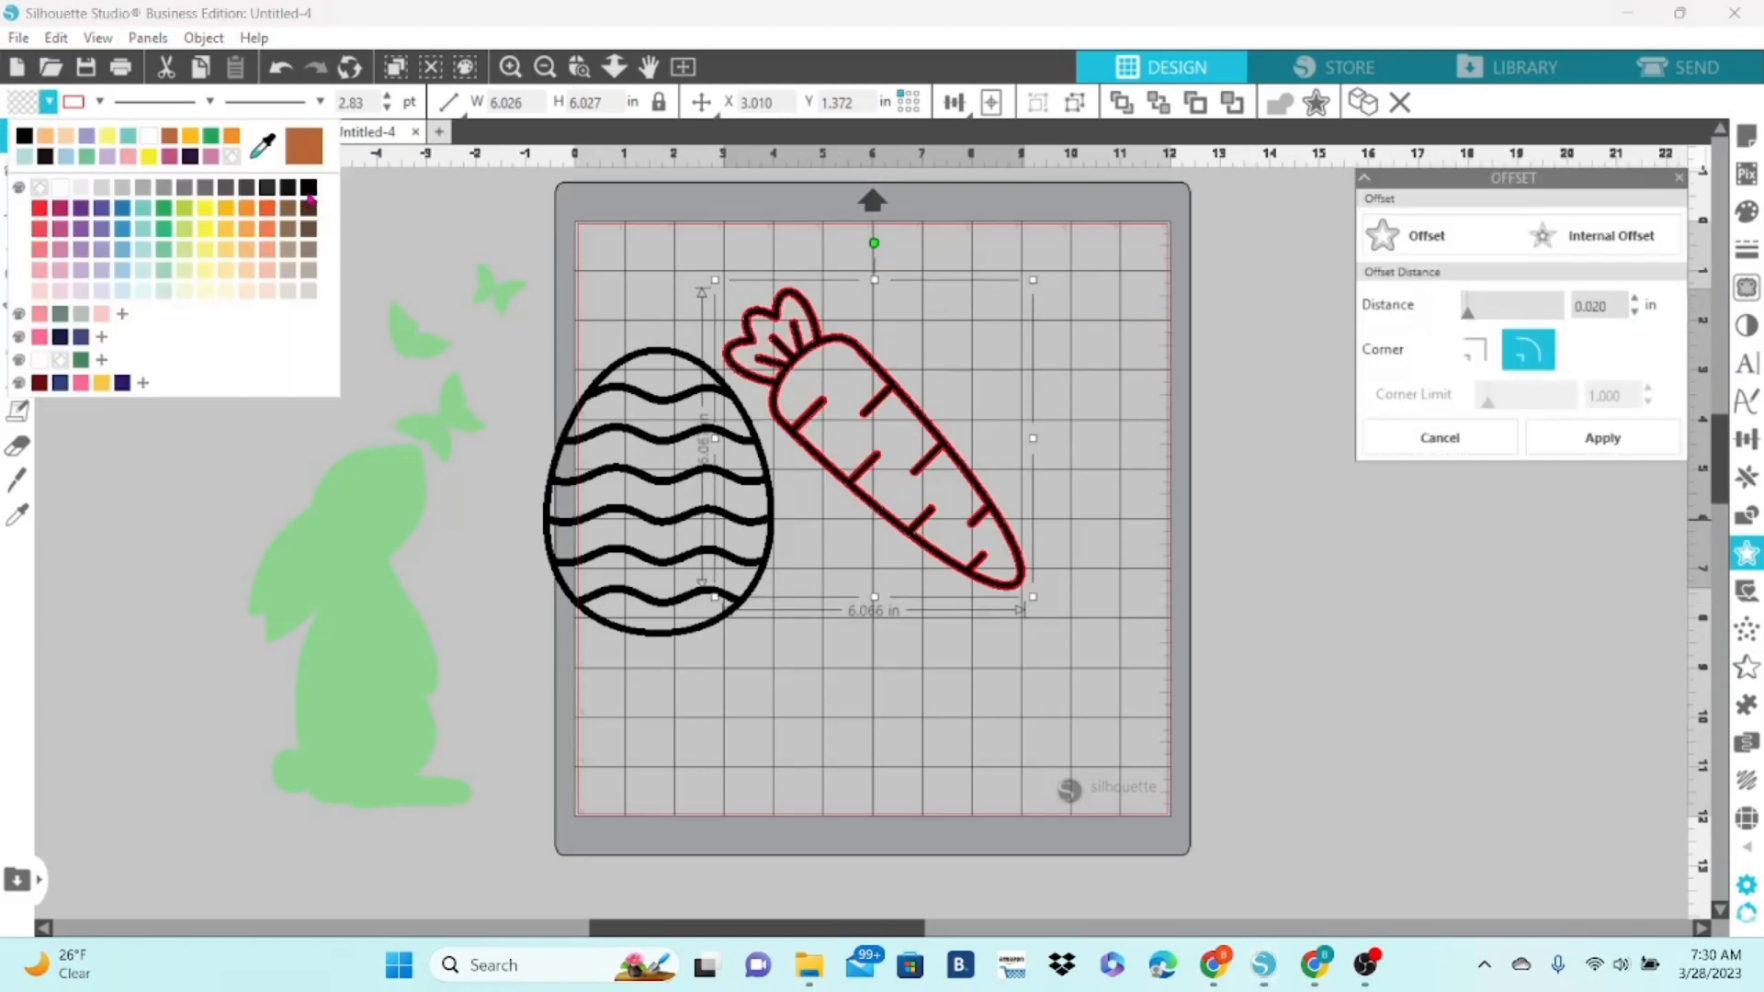
{"action": "left_click", "coordinate": [309, 187]}
{"action": "left_click", "coordinate": [99, 102]}
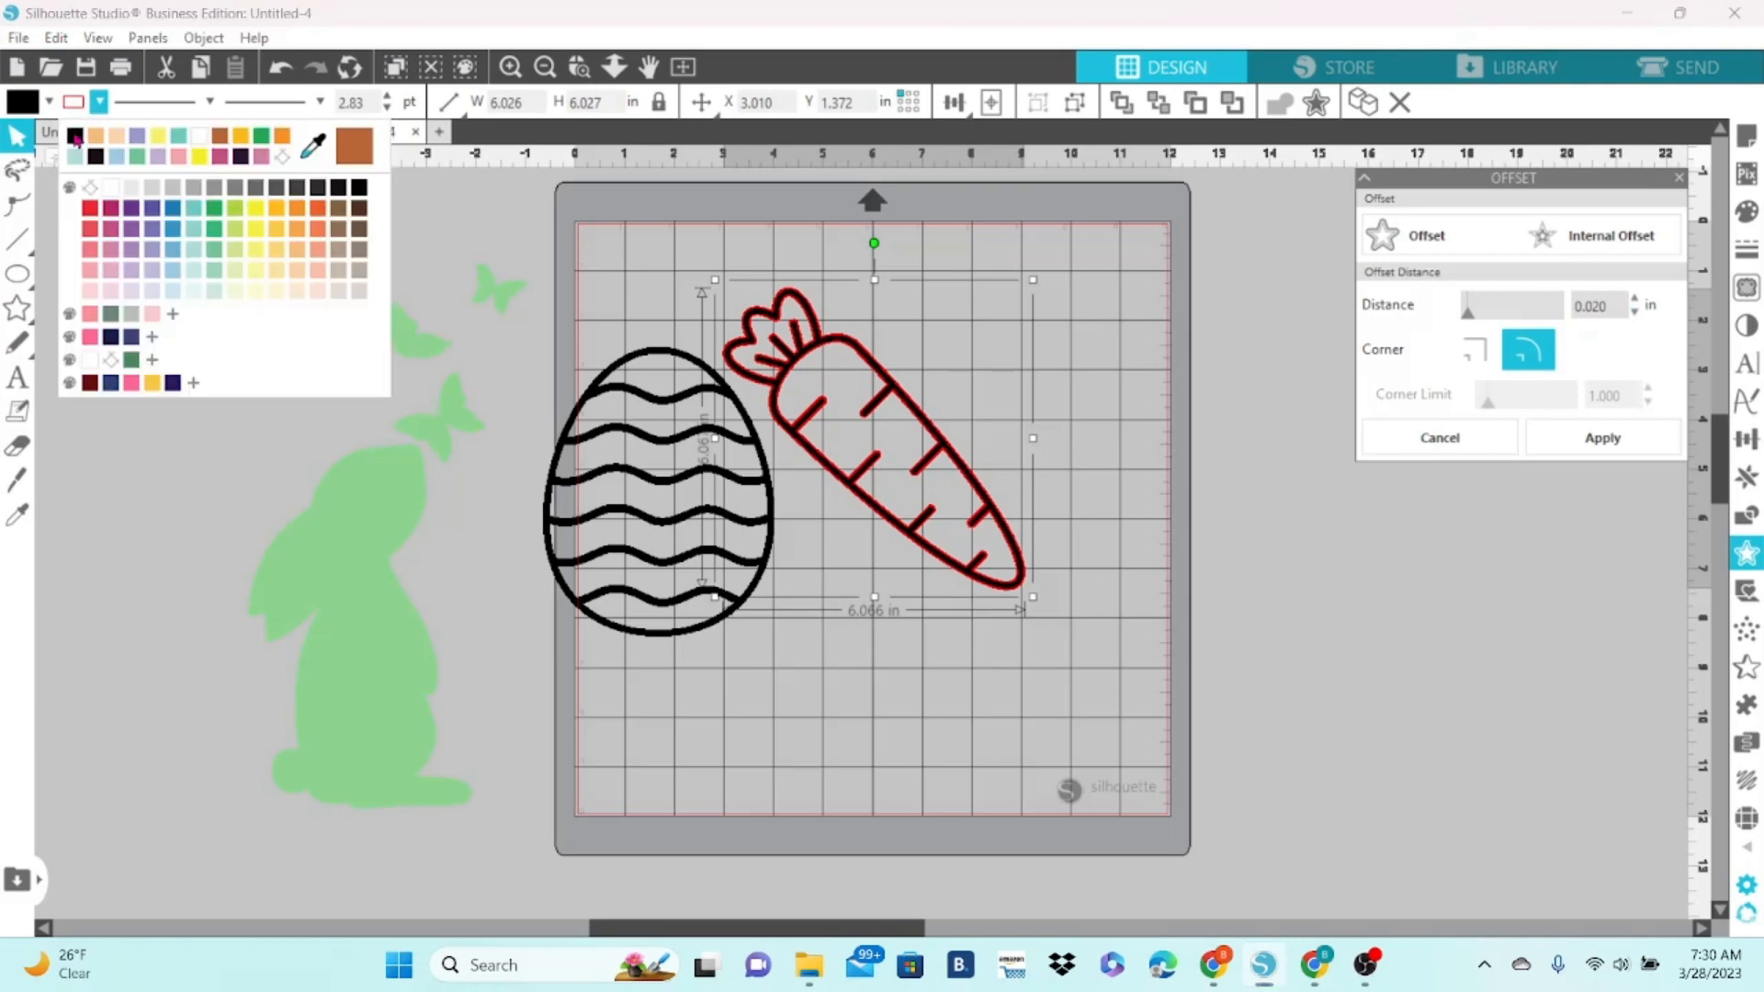
{"action": "left_click", "coordinate": [75, 135]}
{"action": "left_click", "coordinate": [1636, 310]}
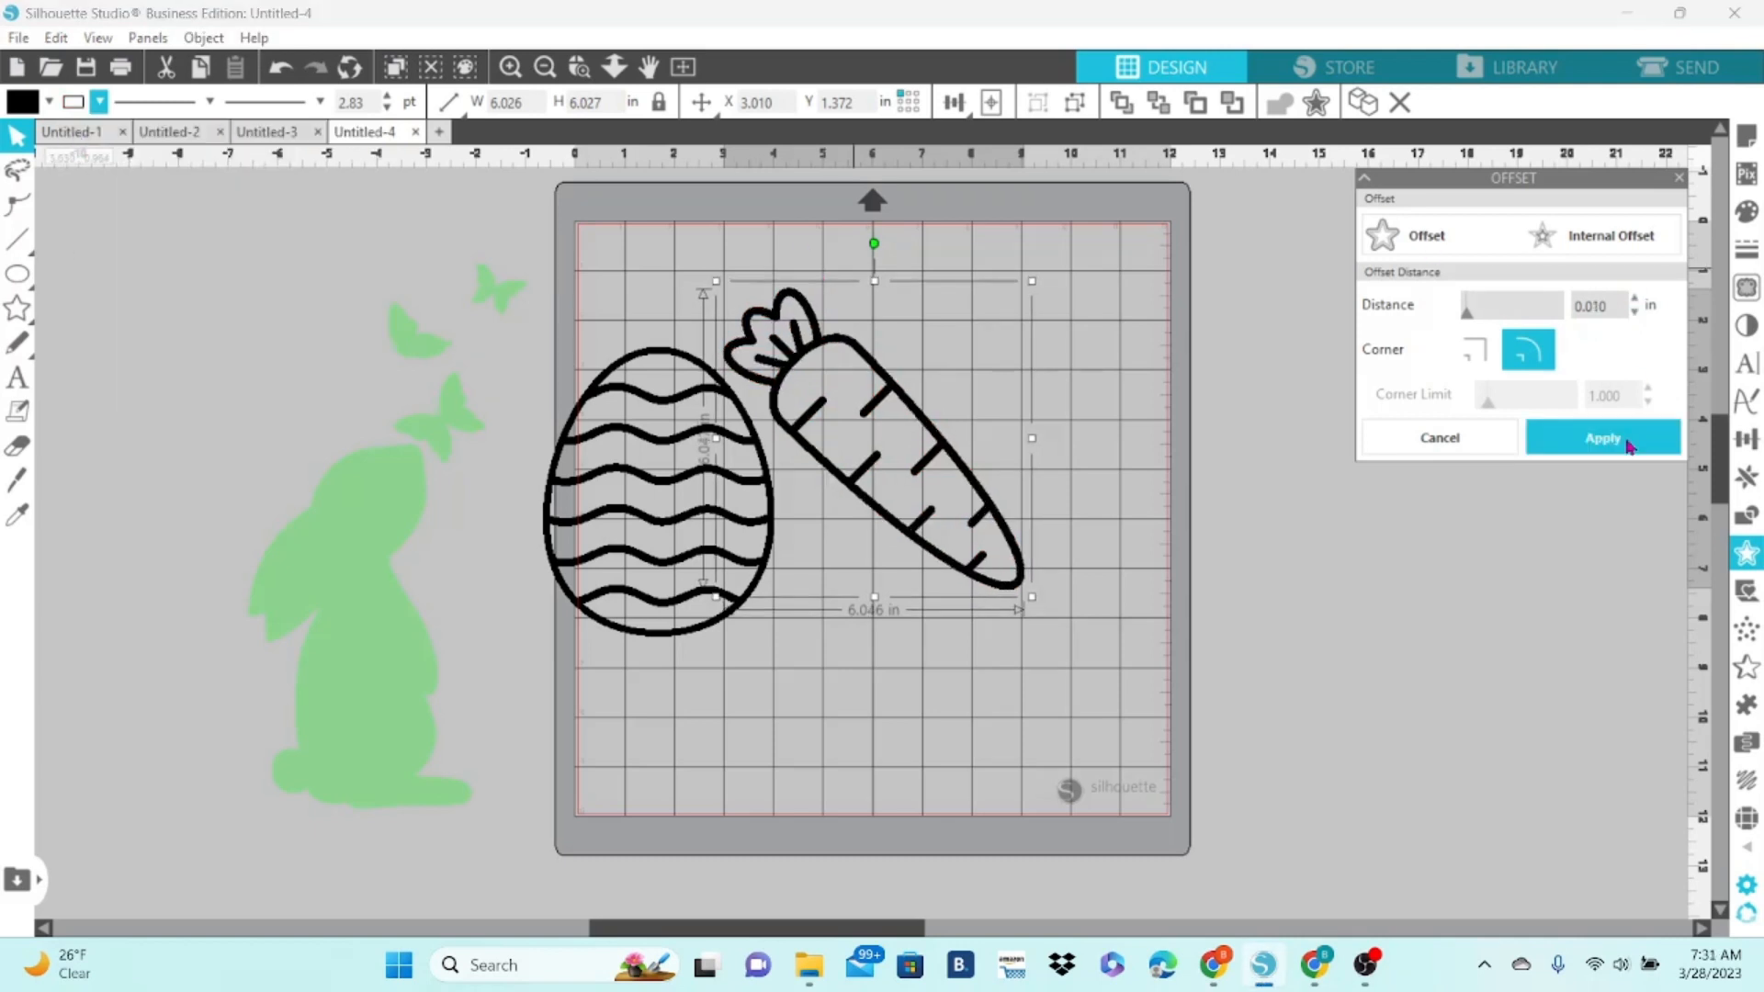
{"action": "left_click", "coordinate": [1627, 444]}
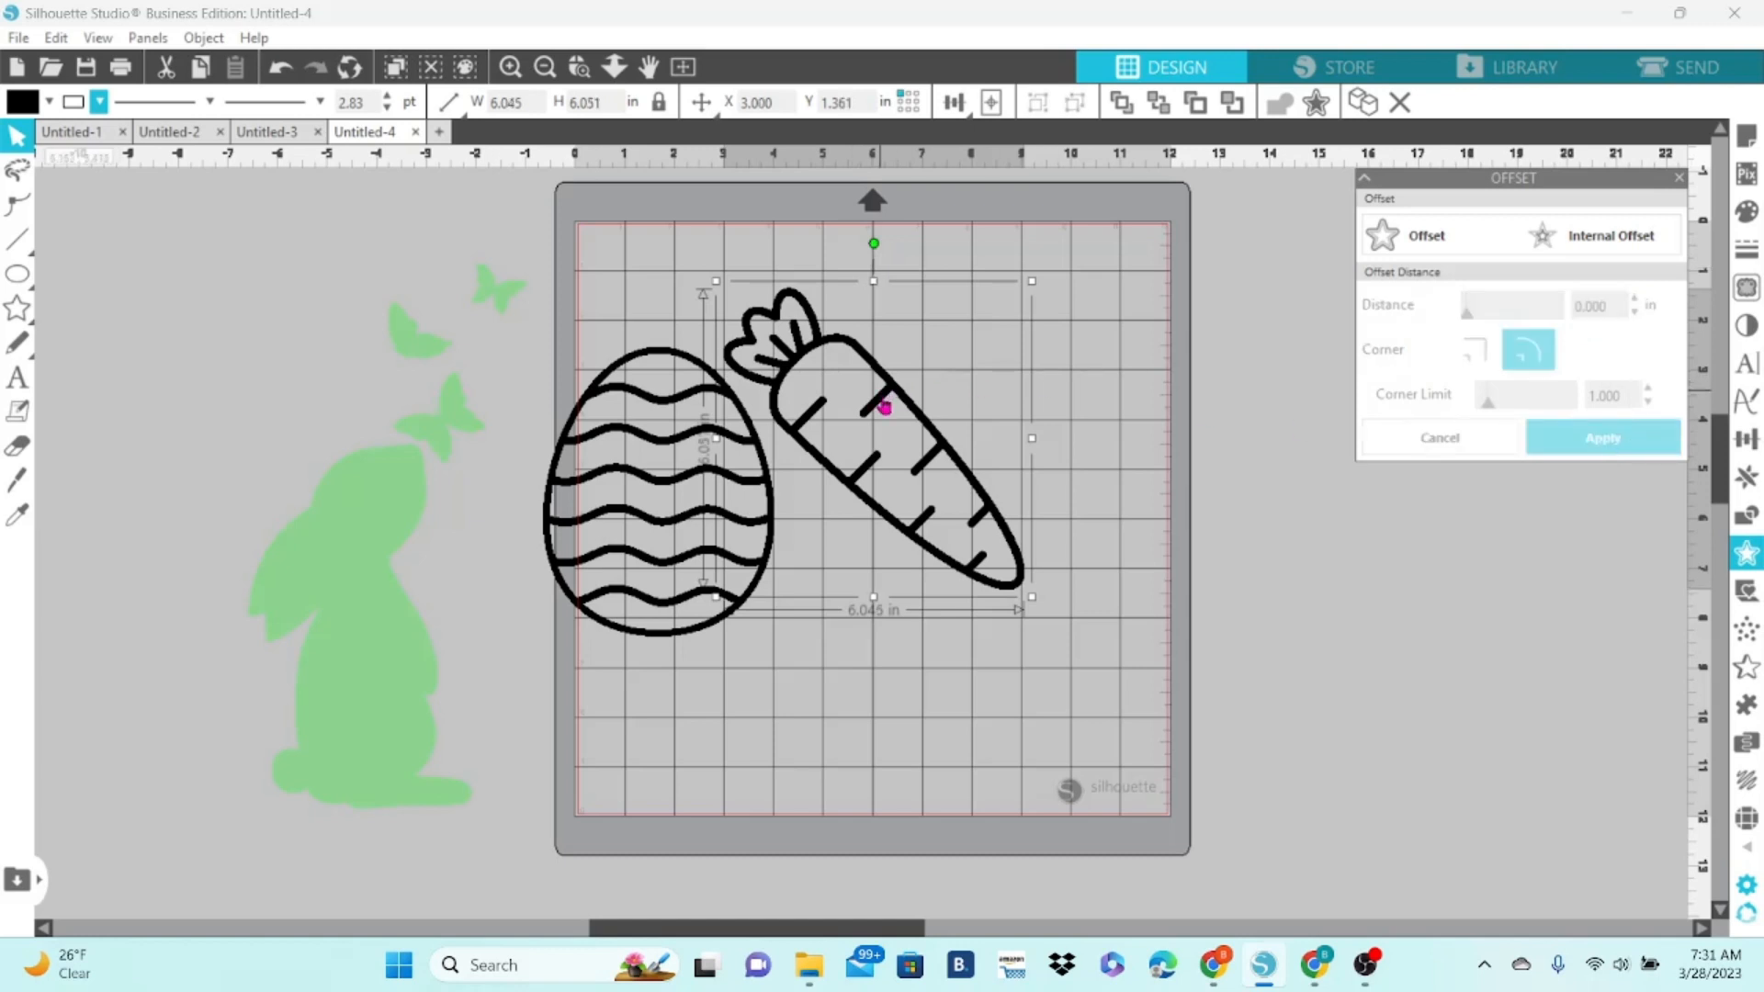
Move one carrot copy off the mat to the right and stack the other carrot above the striped egg.
{"action": "left_click_drag", "start_coordinate": [884, 407], "coordinate": [1578, 550]}
{"action": "left_click", "coordinate": [1040, 540]}
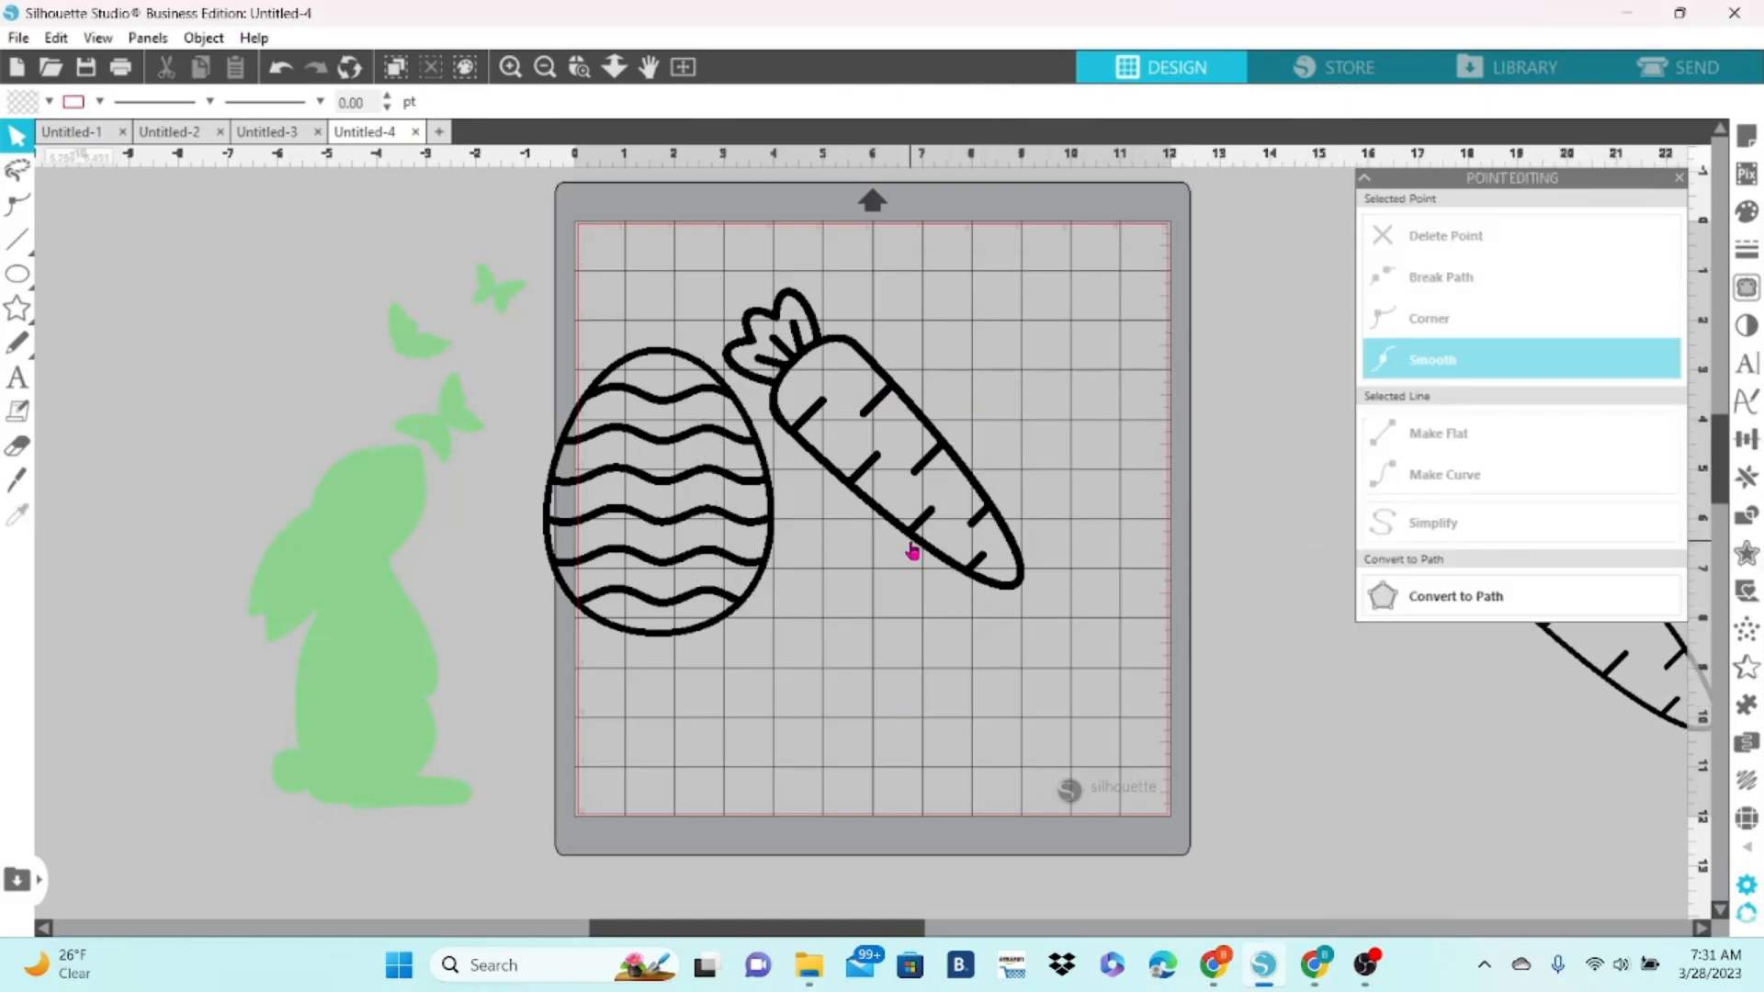
{"action": "left_click_drag", "start_coordinate": [913, 549], "coordinate": [905, 512]}
{"action": "left_click_drag", "start_coordinate": [732, 627], "coordinate": [952, 830]}
Add the separate text letters H and P on either side of the carrot.
{"action": "left_click", "coordinate": [18, 378]}
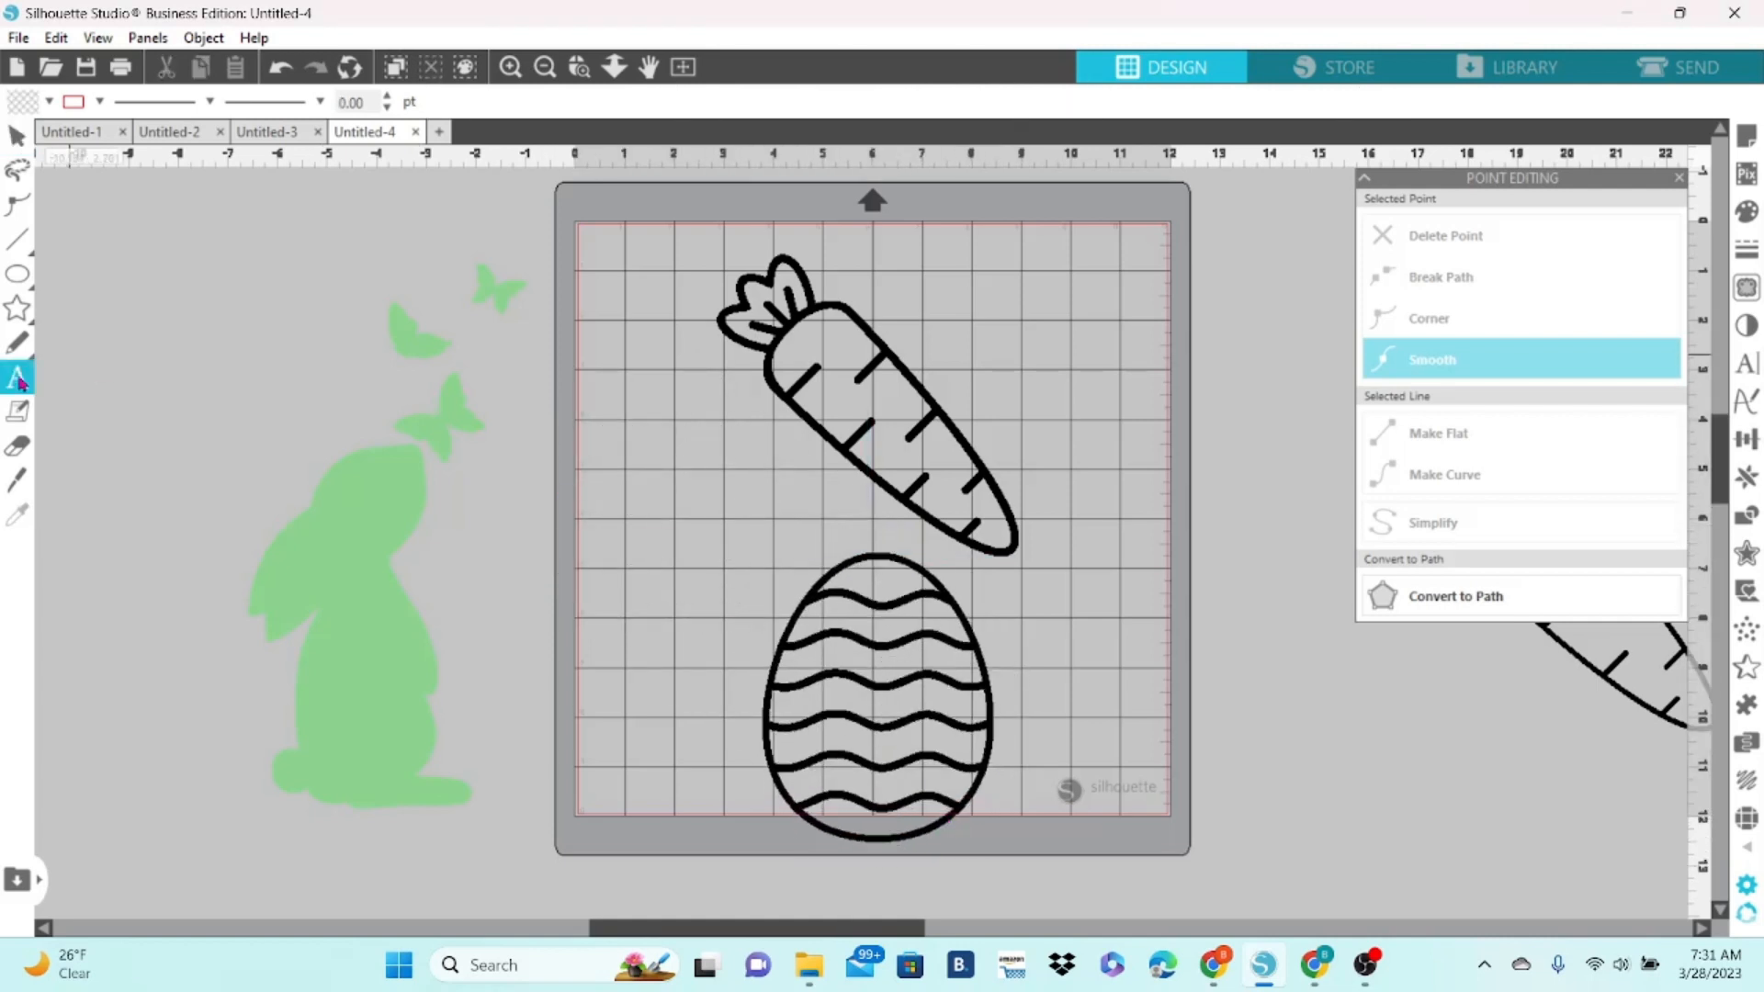
{"action": "left_click", "coordinate": [597, 376]}
{"action": "type", "text": "H"}
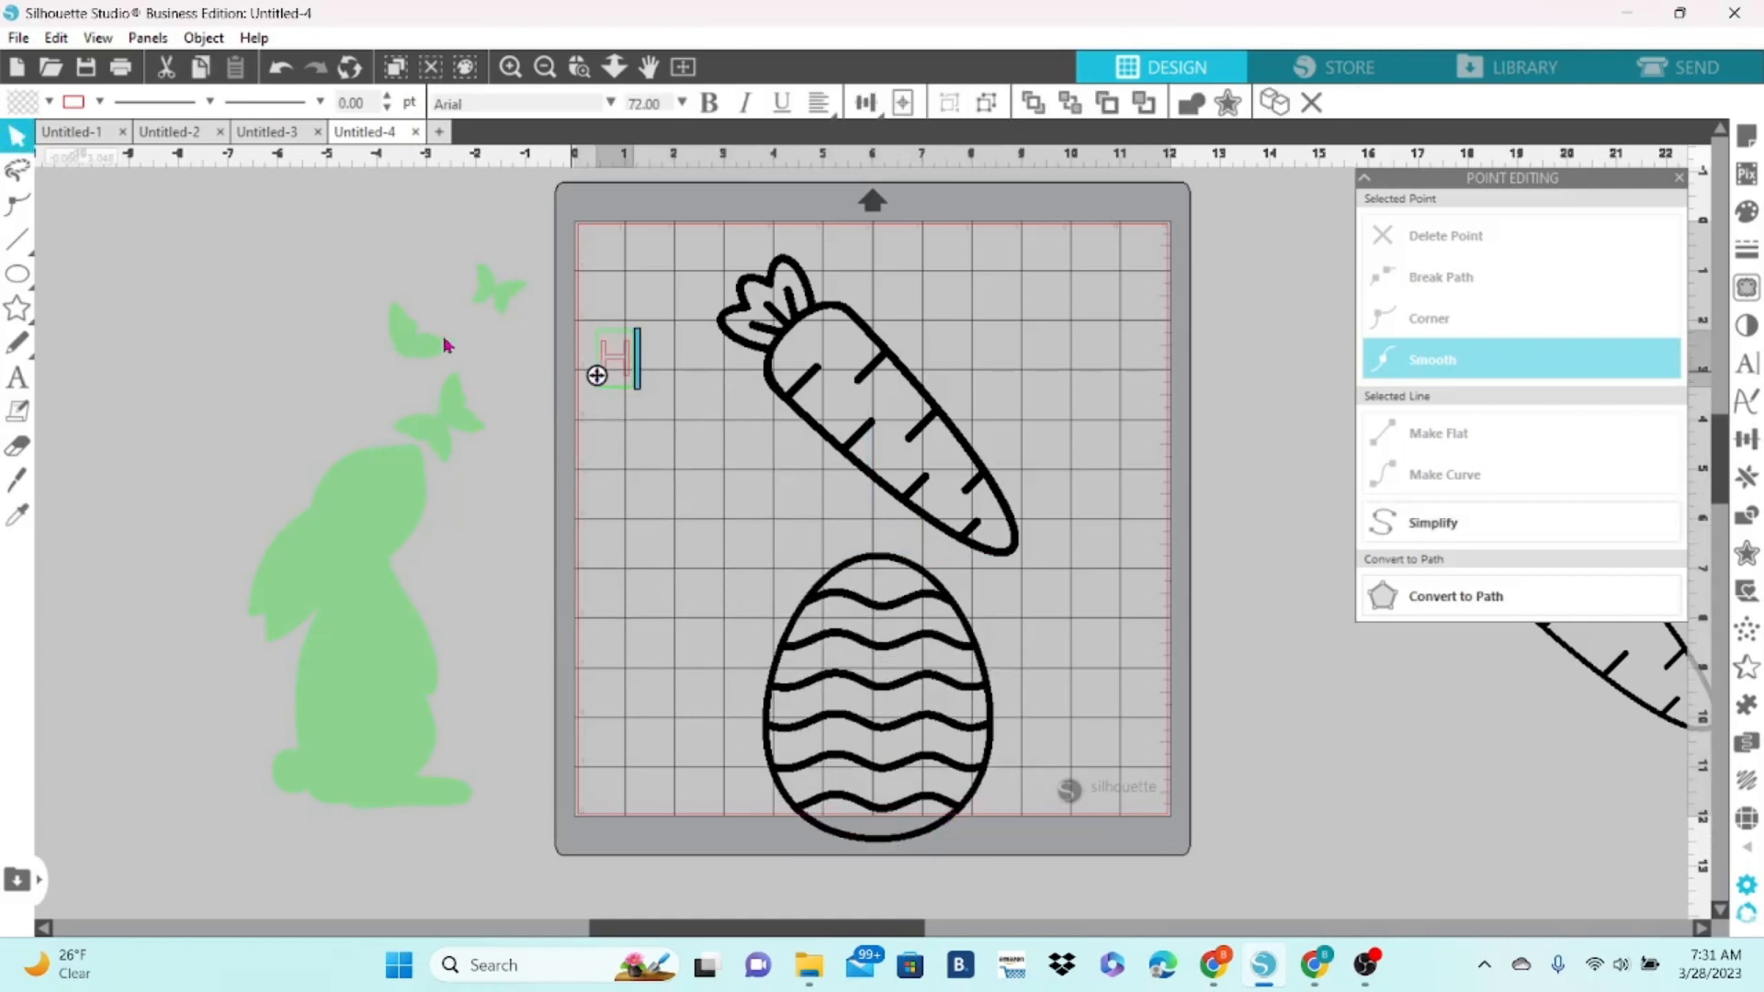
{"action": "left_click", "coordinate": [1033, 413]}
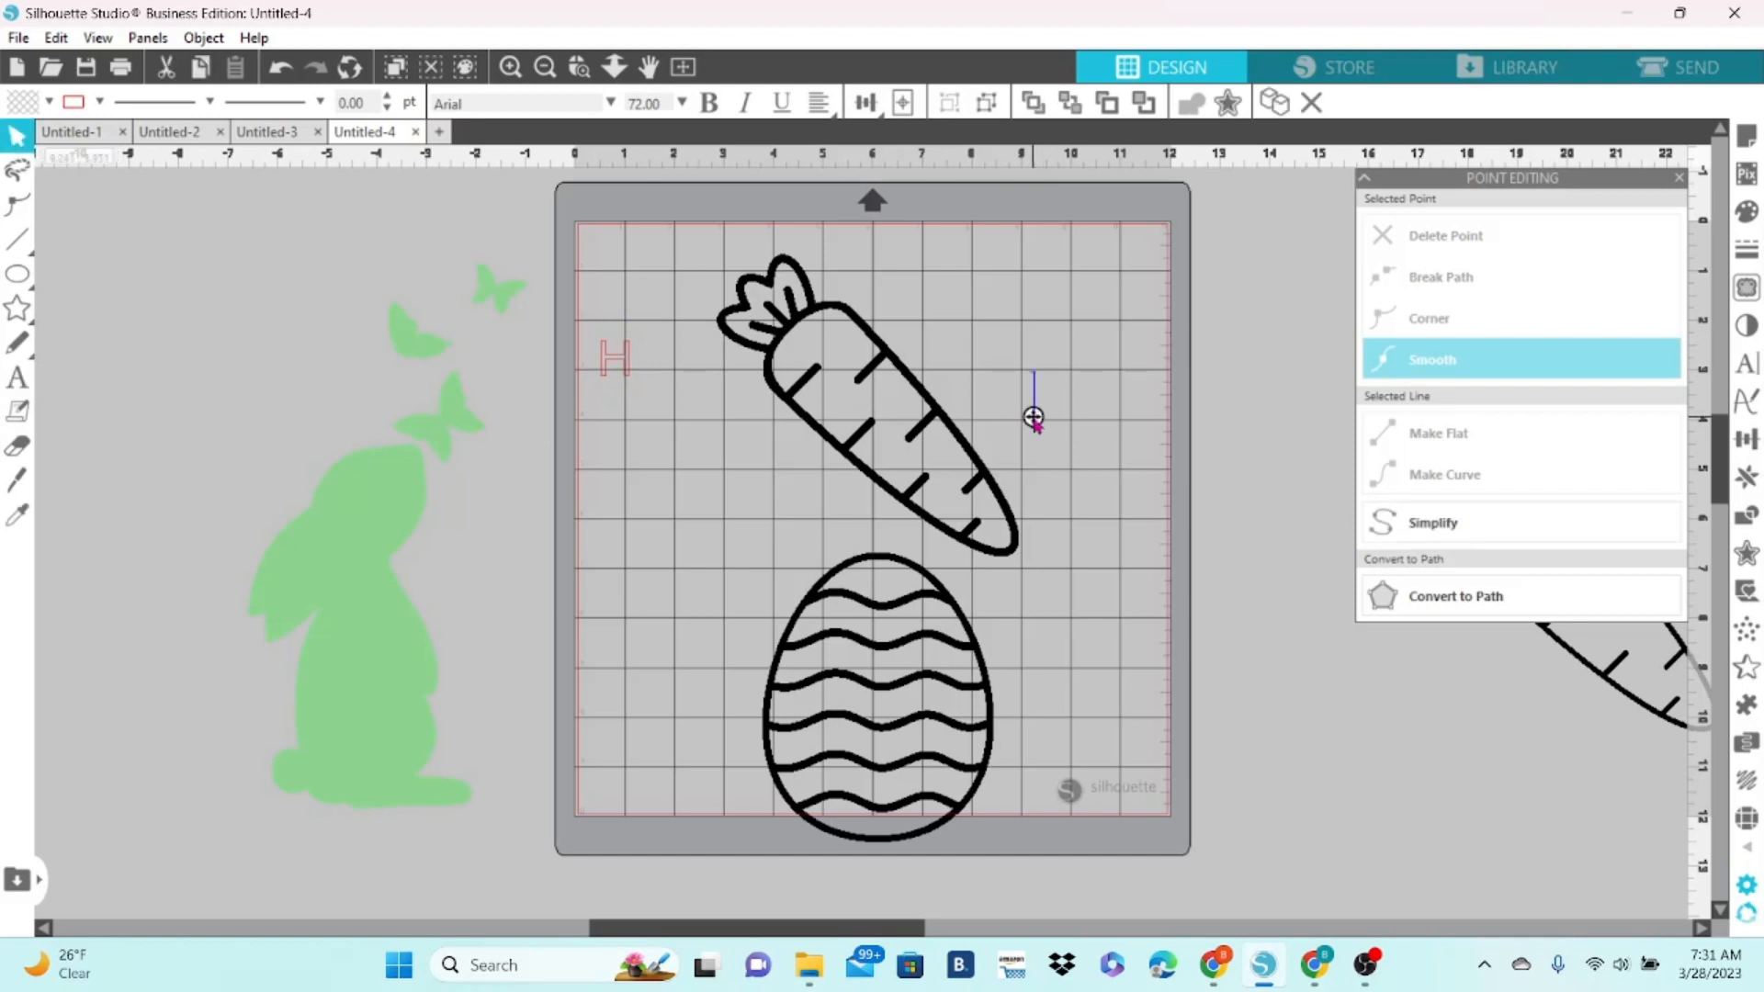
{"action": "type", "text": "P"}
Give the letters H and P a black fill and a black line color.
{"action": "left_click", "coordinate": [628, 372]}
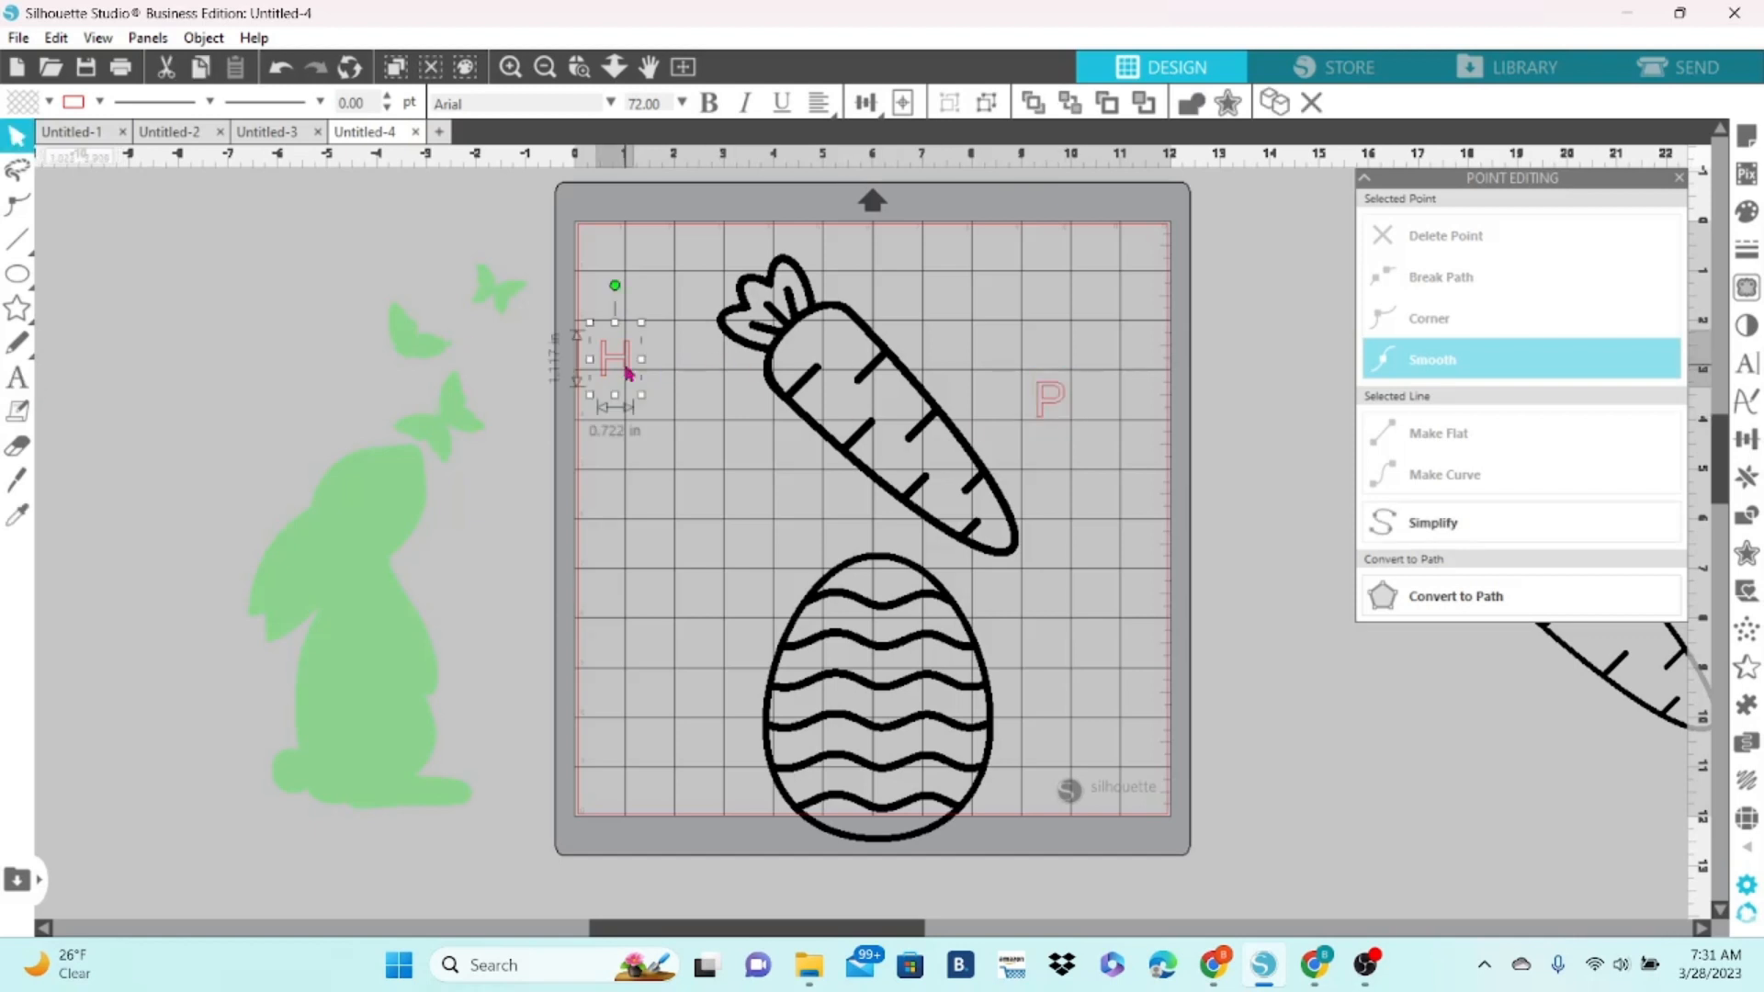
{"action": "left_click", "coordinate": [1050, 415], "text": "shift"}
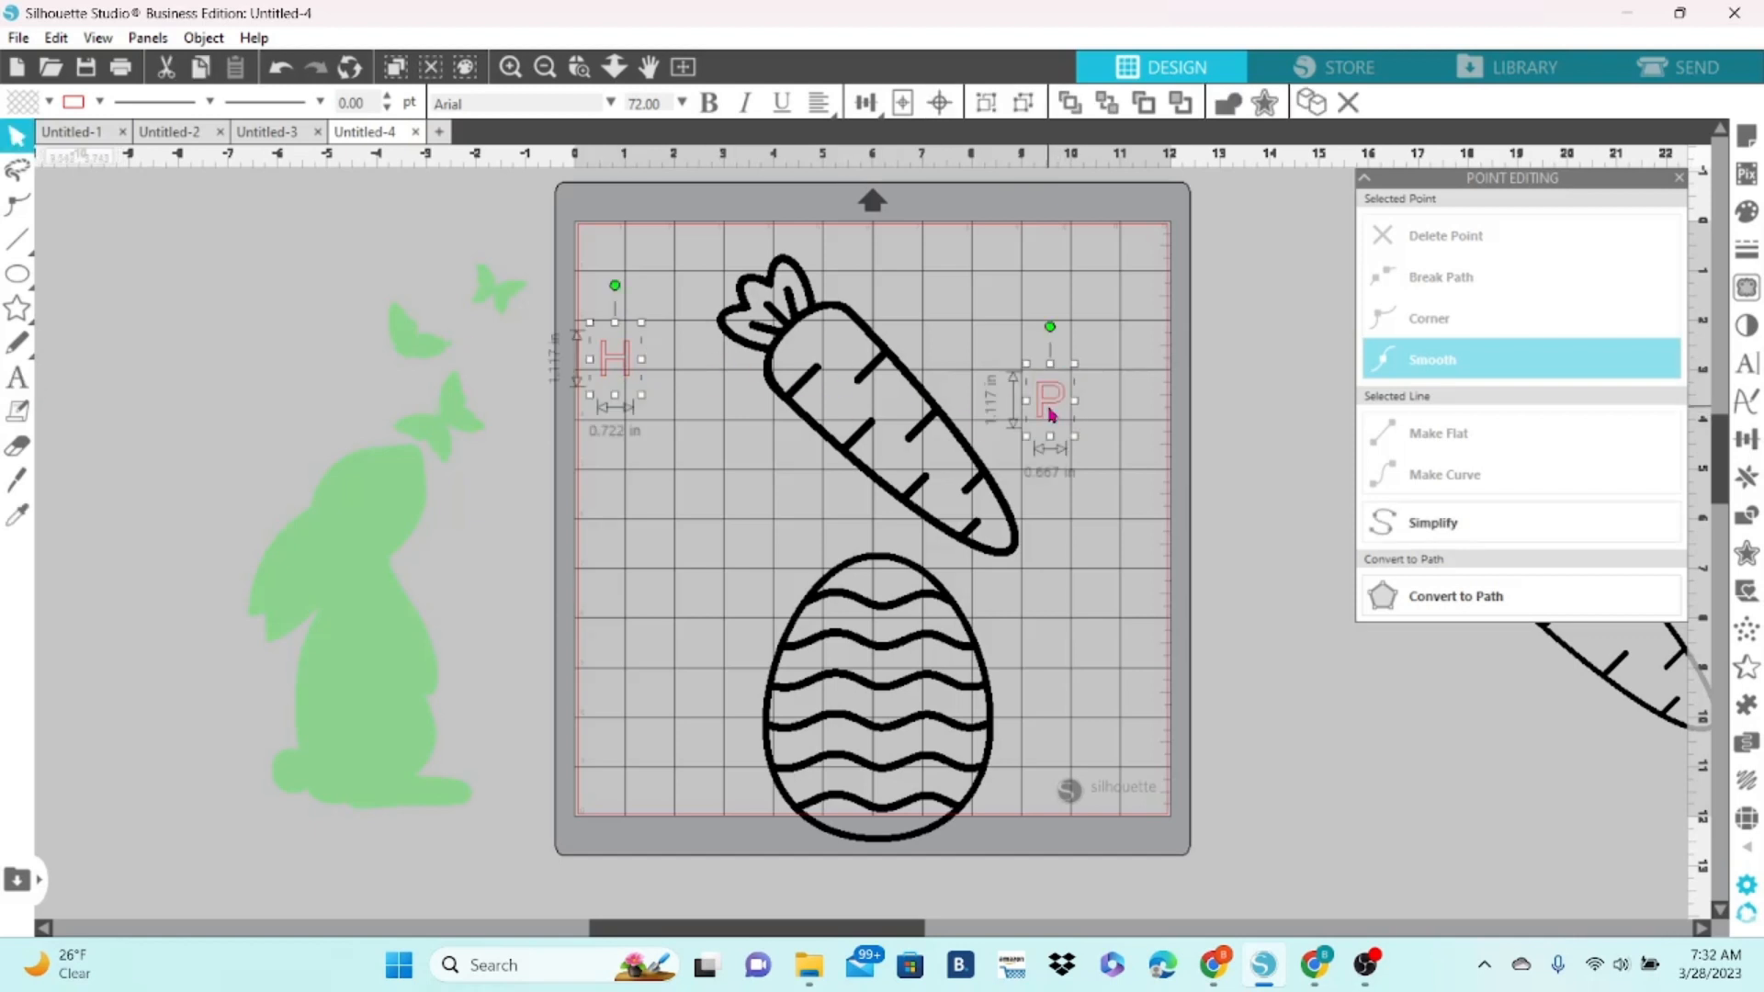
{"action": "left_click", "coordinate": [48, 102]}
{"action": "left_click", "coordinate": [24, 136]}
{"action": "left_click", "coordinate": [100, 103]}
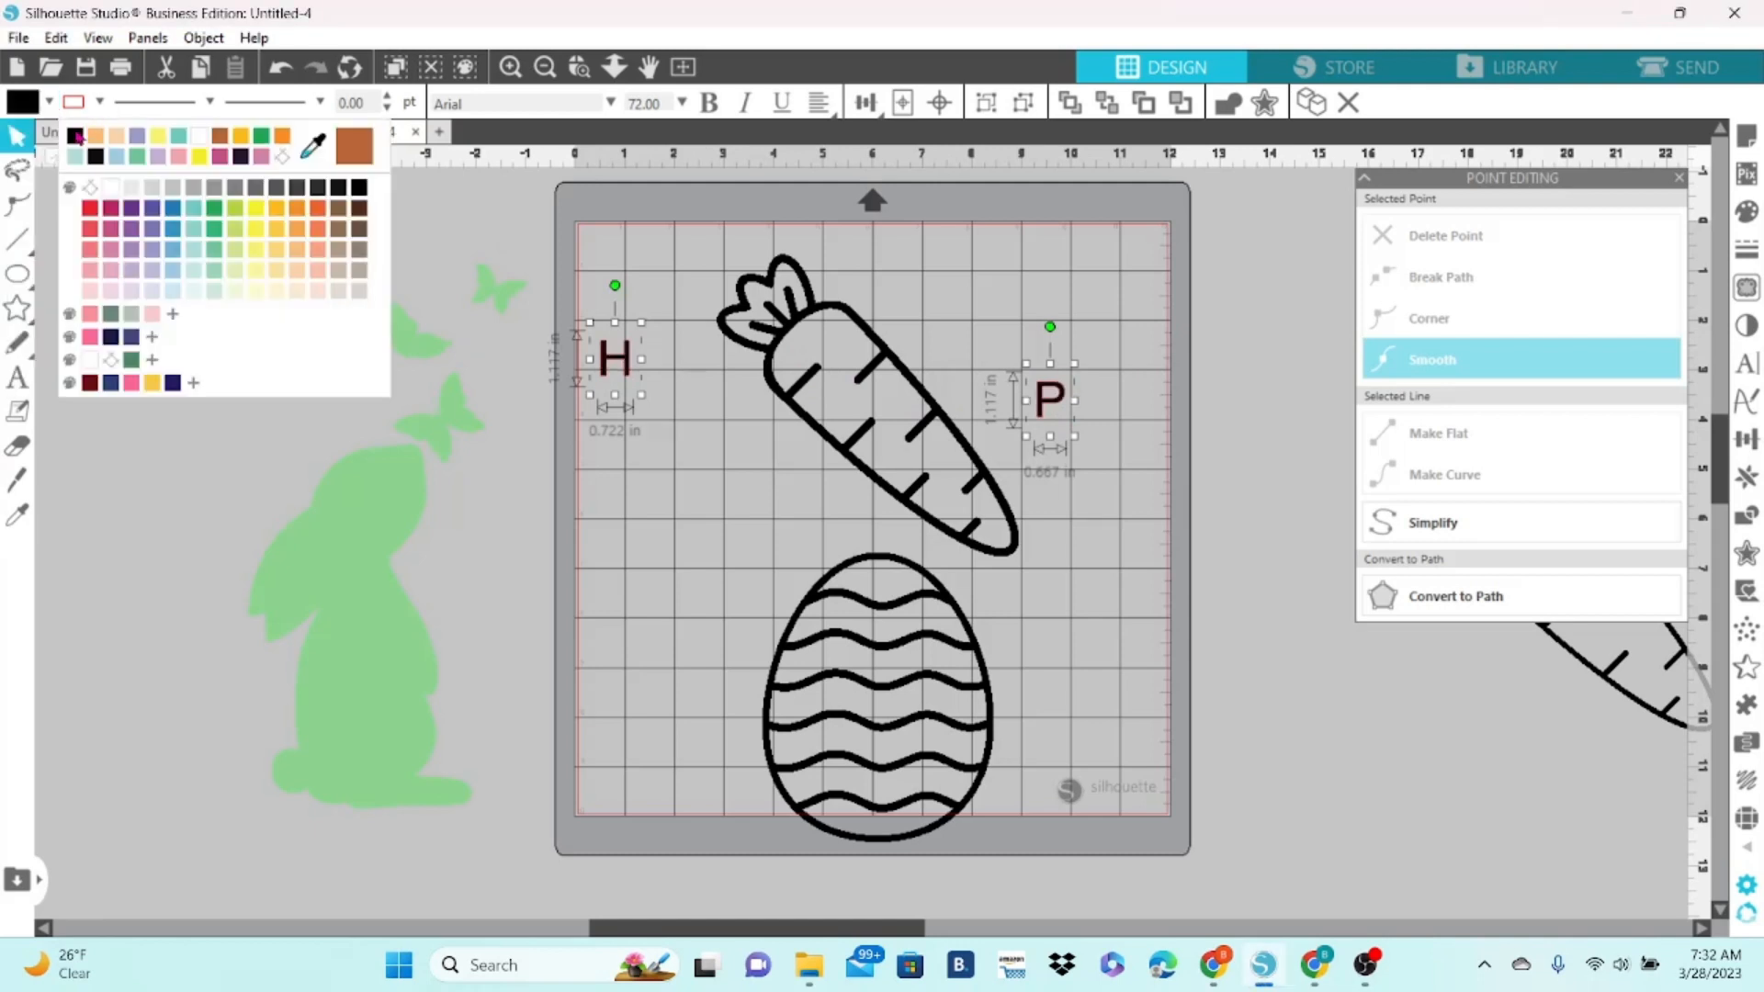
{"action": "left_click", "coordinate": [76, 137]}
Set the font of both letters to BFC Wild Thing Shine.
{"action": "left_click", "coordinate": [1746, 364]}
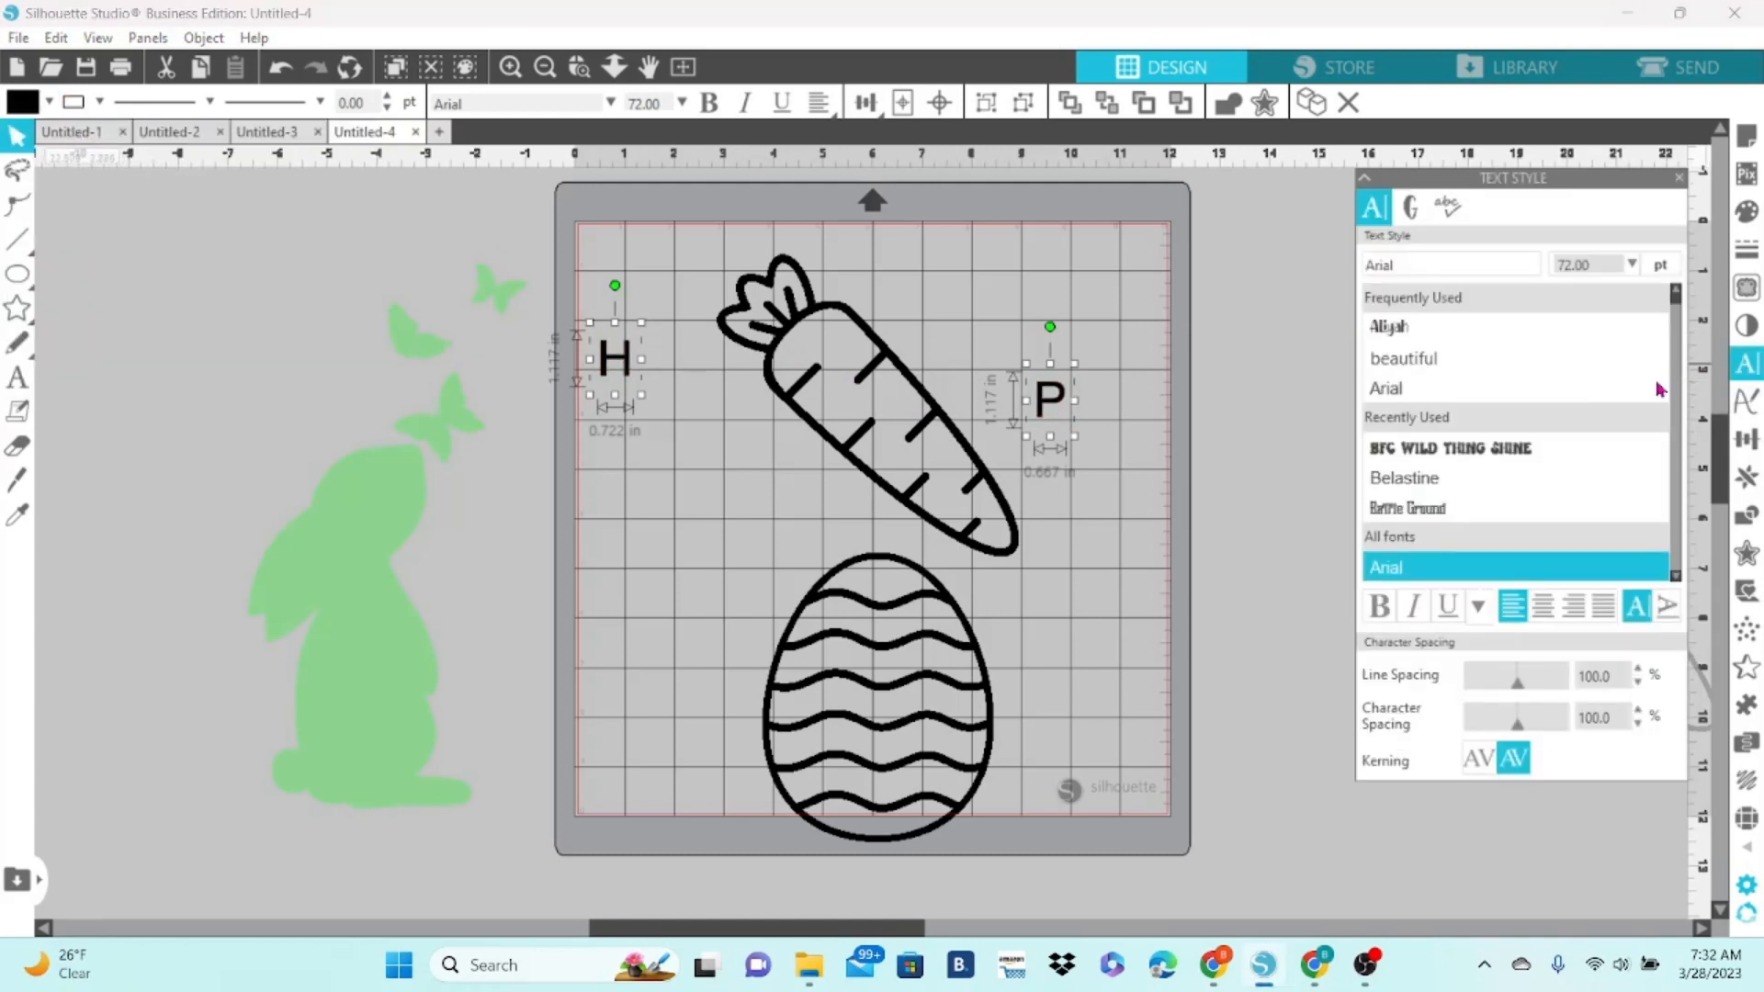
{"action": "left_click", "coordinate": [1584, 450]}
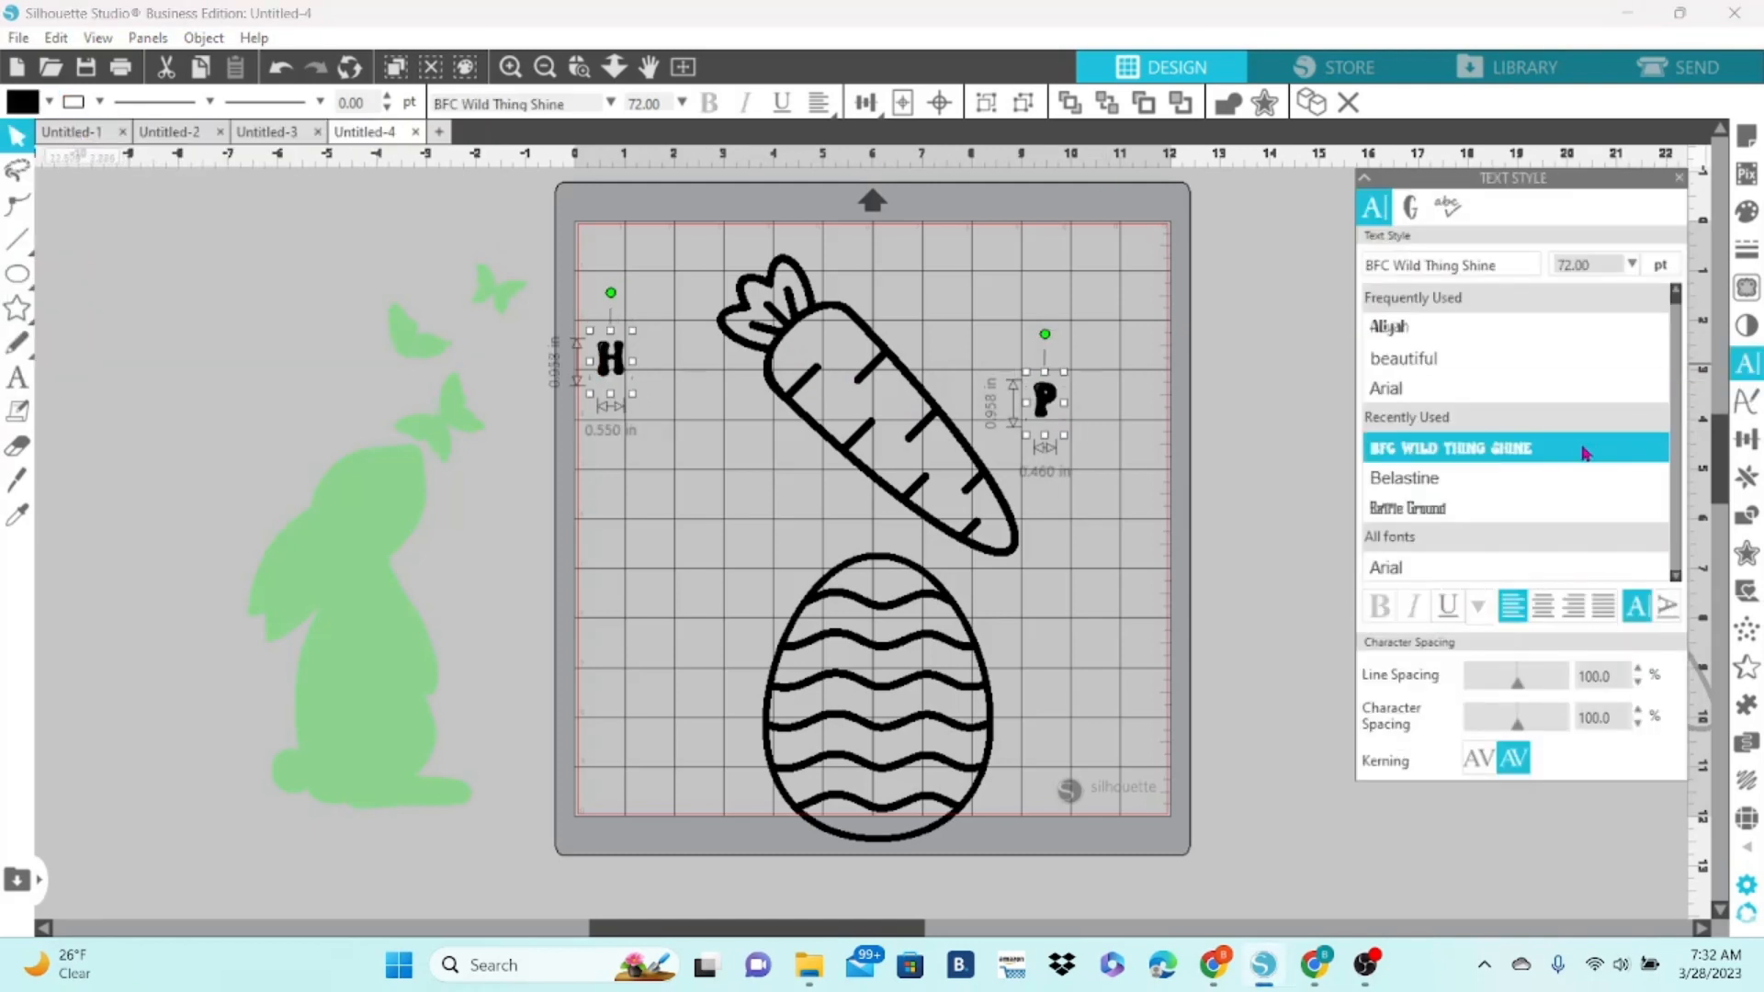
{"action": "left_click", "coordinate": [737, 454]}
Enlarge the H to about 4.93 in wide and place it along the carrot's left side.
{"action": "left_click", "coordinate": [611, 360]}
{"action": "left_click_drag", "start_coordinate": [632, 393], "coordinate": [868, 755]}
{"action": "left_click_drag", "start_coordinate": [807, 589], "coordinate": [728, 489]}
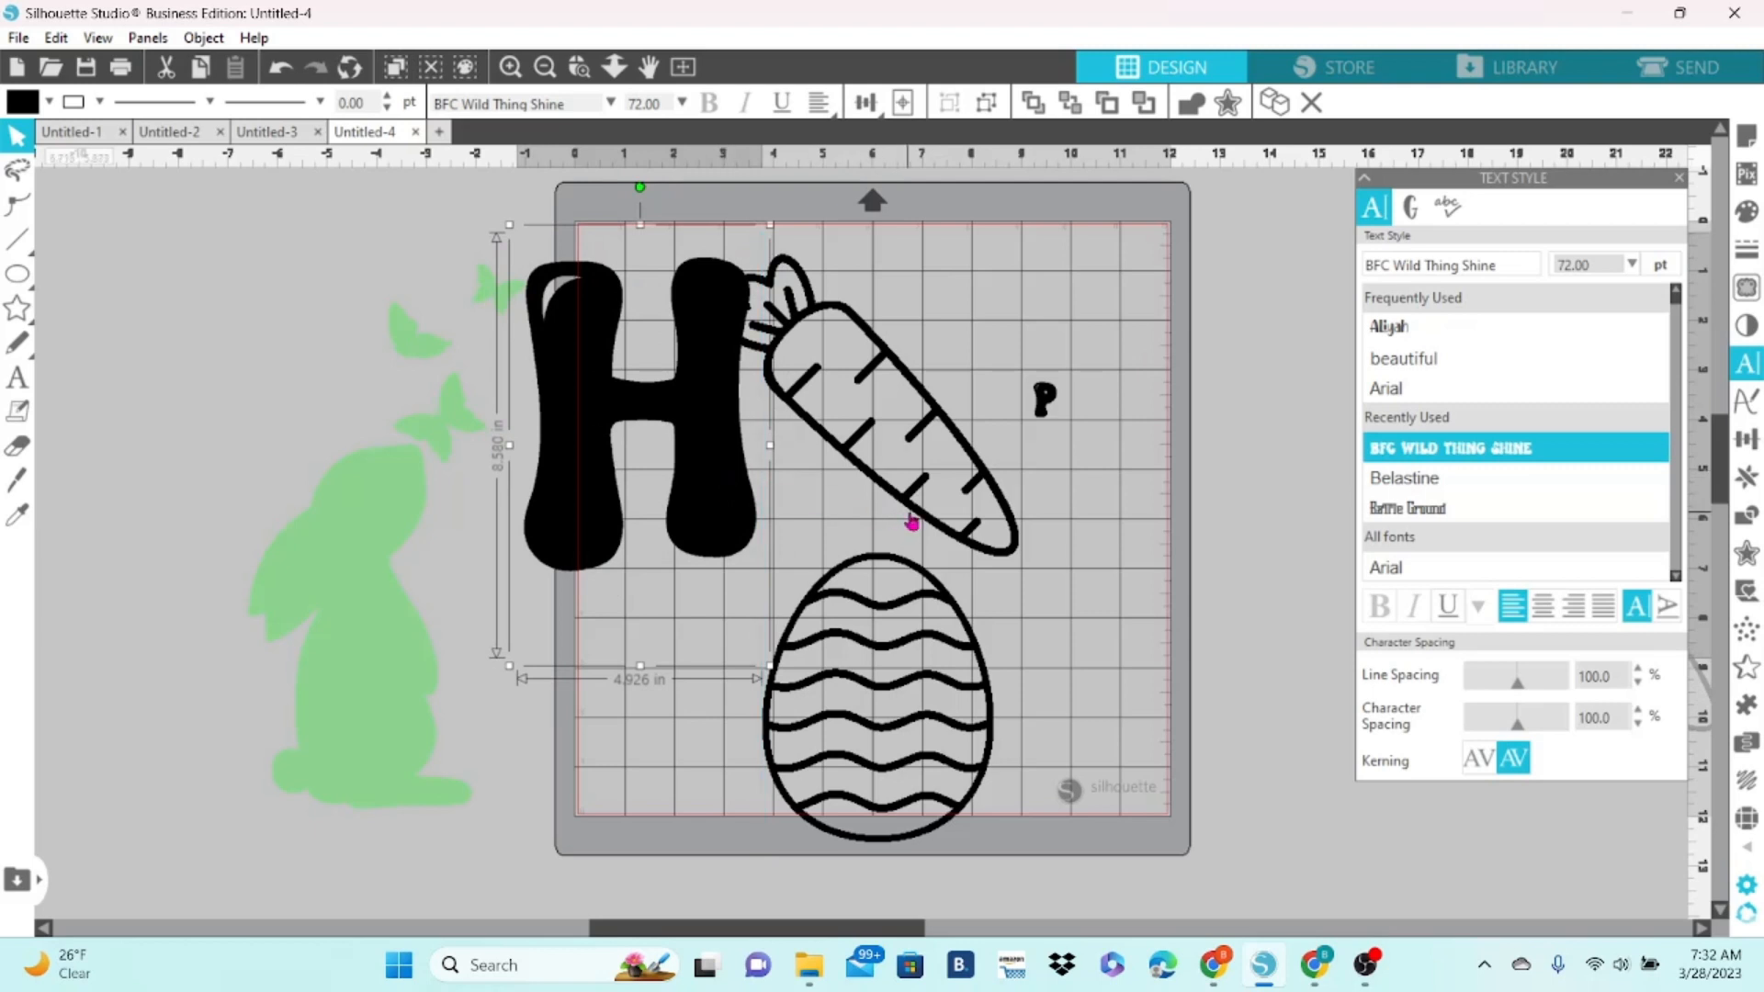
Rotate the carrot to a more upright angle and position it beside the H as the letter O.
{"action": "left_click", "coordinate": [911, 522]}
{"action": "left_click_drag", "start_coordinate": [868, 210], "coordinate": [944, 225]}
{"action": "left_click_drag", "start_coordinate": [903, 377], "coordinate": [887, 338]}
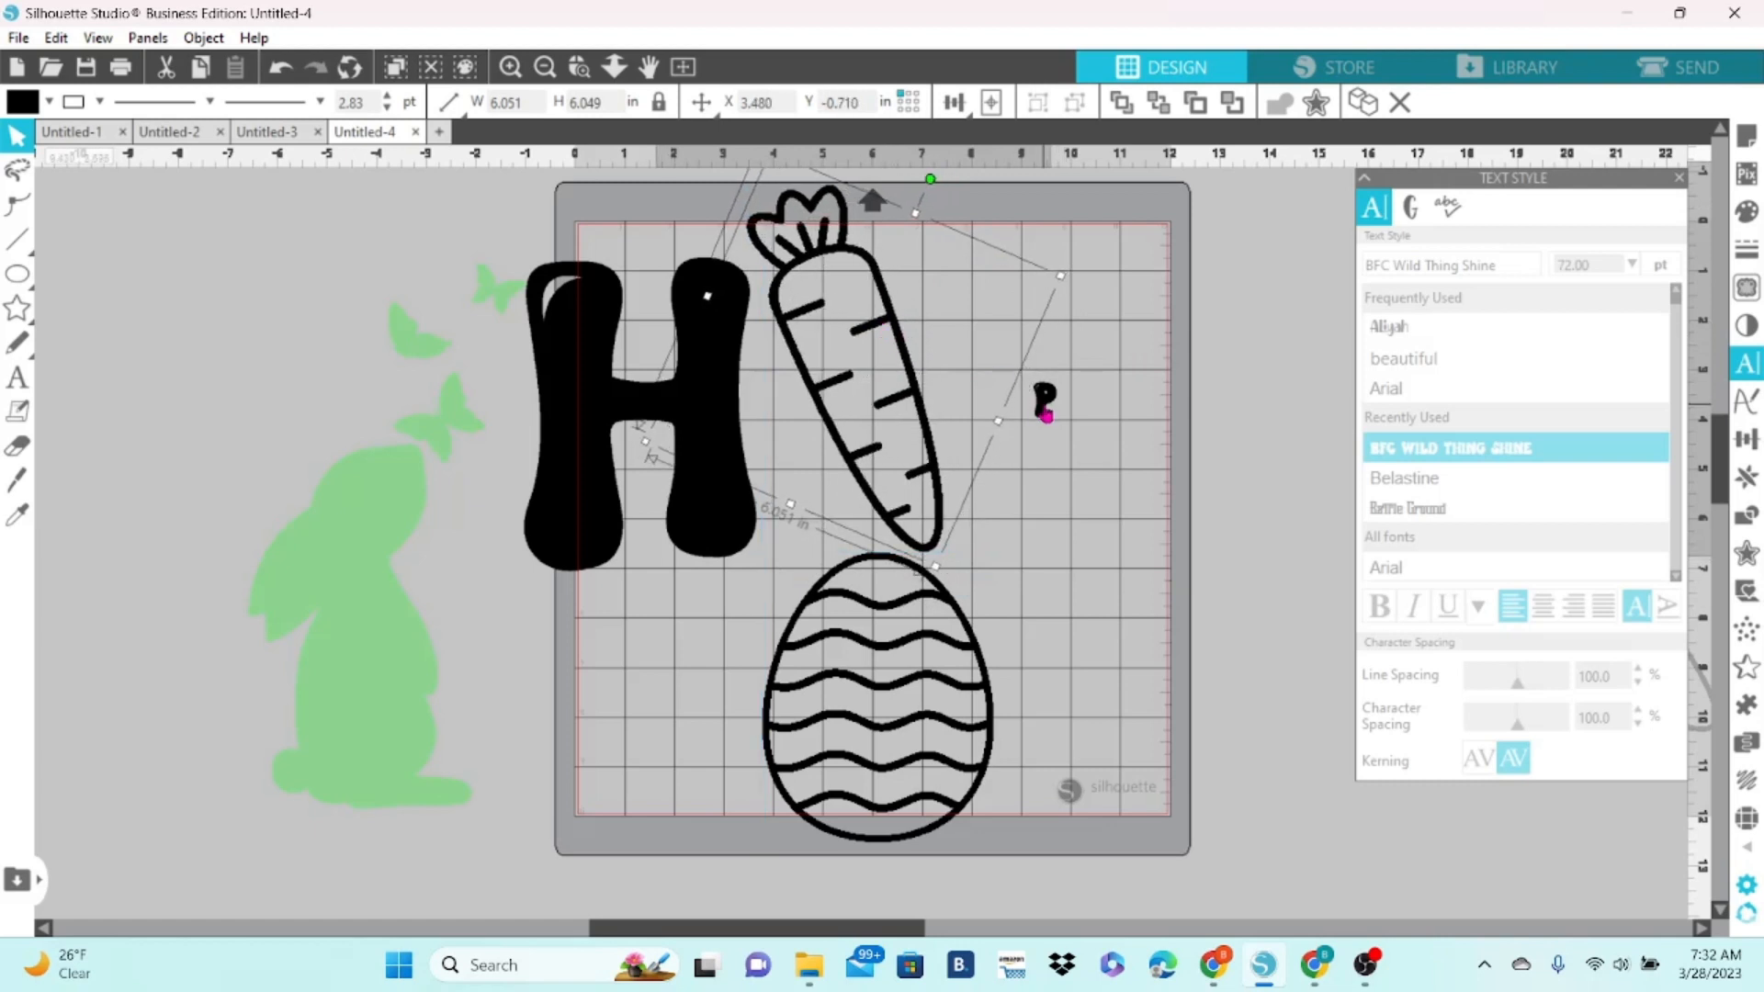
Match the P's text size to the H with the Eyedropper and place it to the right of the carrot.
{"action": "left_click", "coordinate": [1044, 400]}
{"action": "left_click", "coordinate": [16, 516]}
{"action": "left_click", "coordinate": [586, 495]}
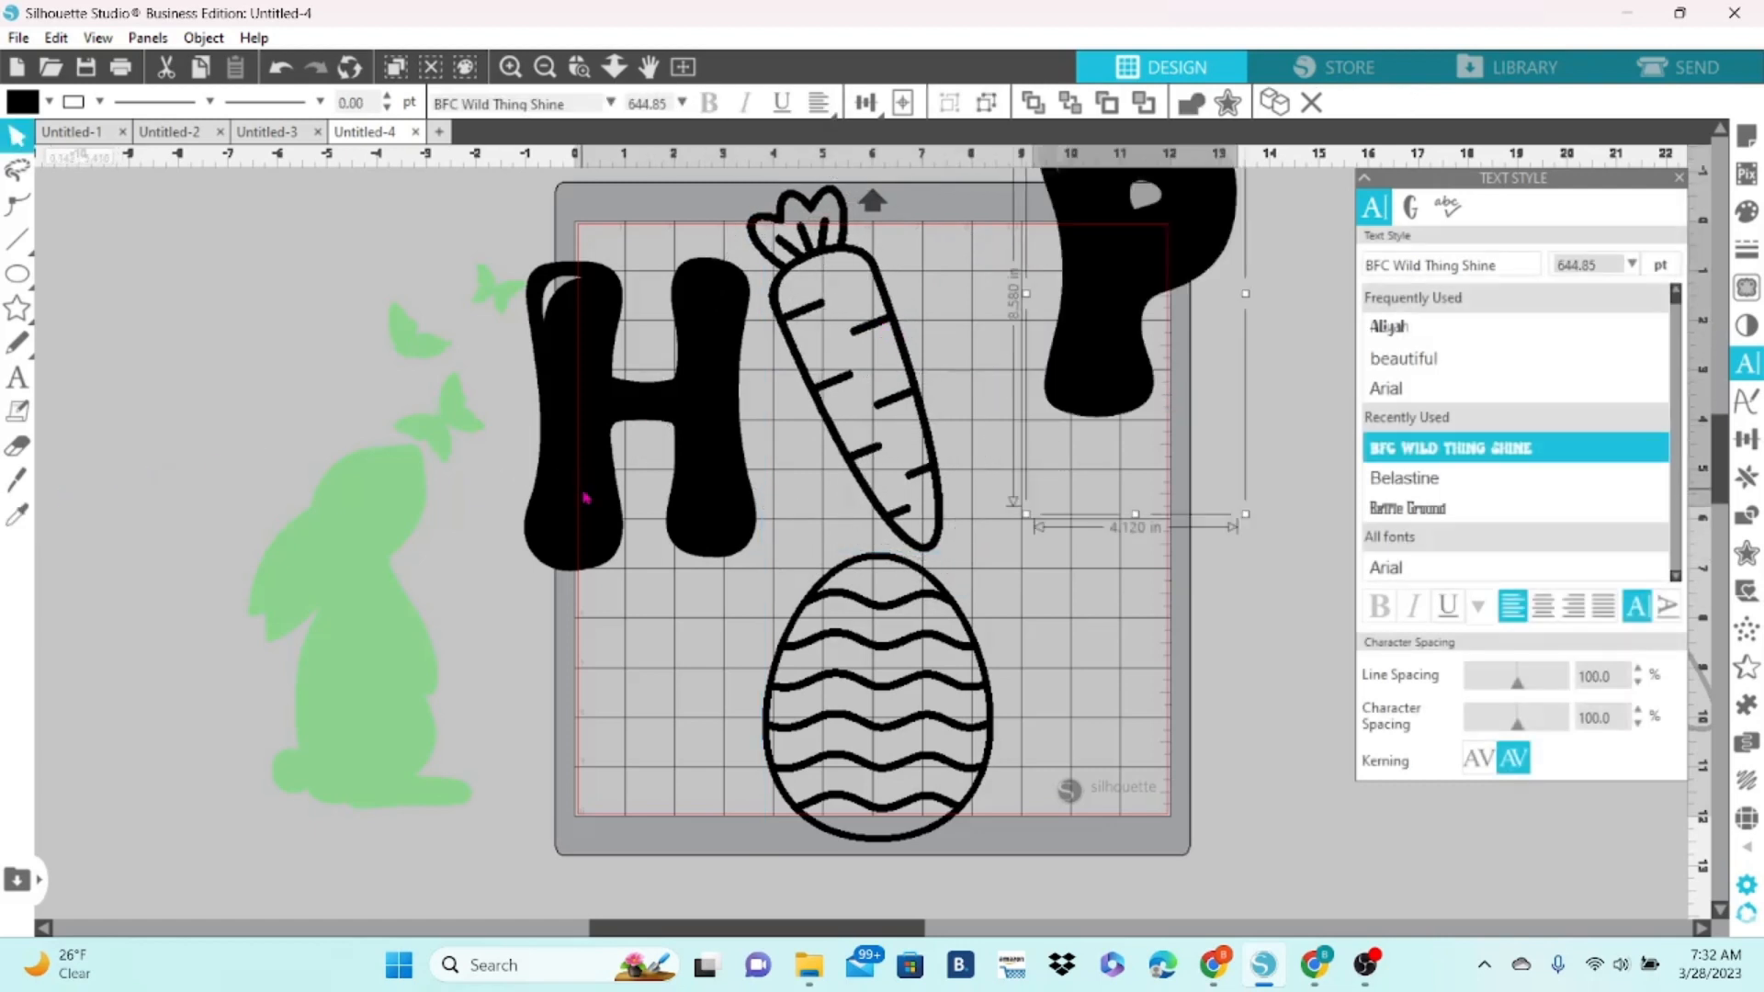
{"action": "left_click_drag", "start_coordinate": [1115, 346], "coordinate": [1041, 489]}
Move the green bunny and butterflies farther left, away from the lettering.
{"action": "left_click_drag", "start_coordinate": [349, 685], "coordinate": [160, 677]}
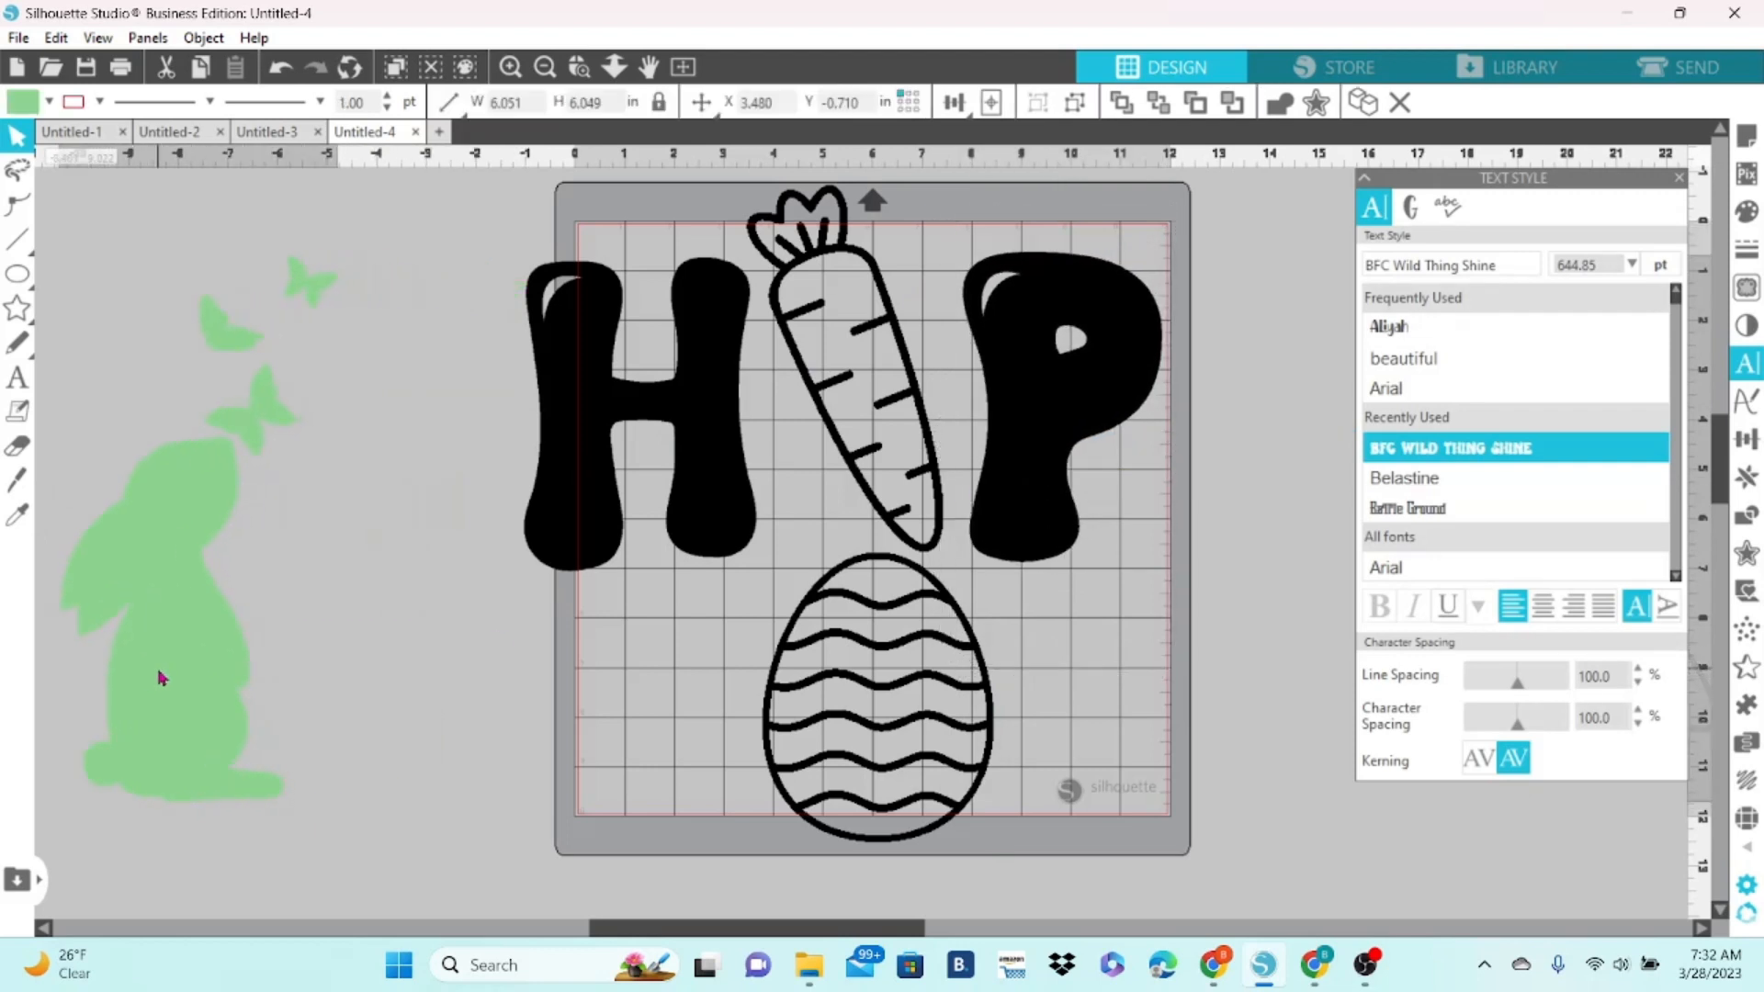
{"action": "left_click", "coordinate": [414, 602]}
Create an offset around the H and P with a golden-yellow fill and matching line color.
{"action": "left_click", "coordinate": [582, 536]}
{"action": "left_click", "coordinate": [1036, 504], "text": "shift"}
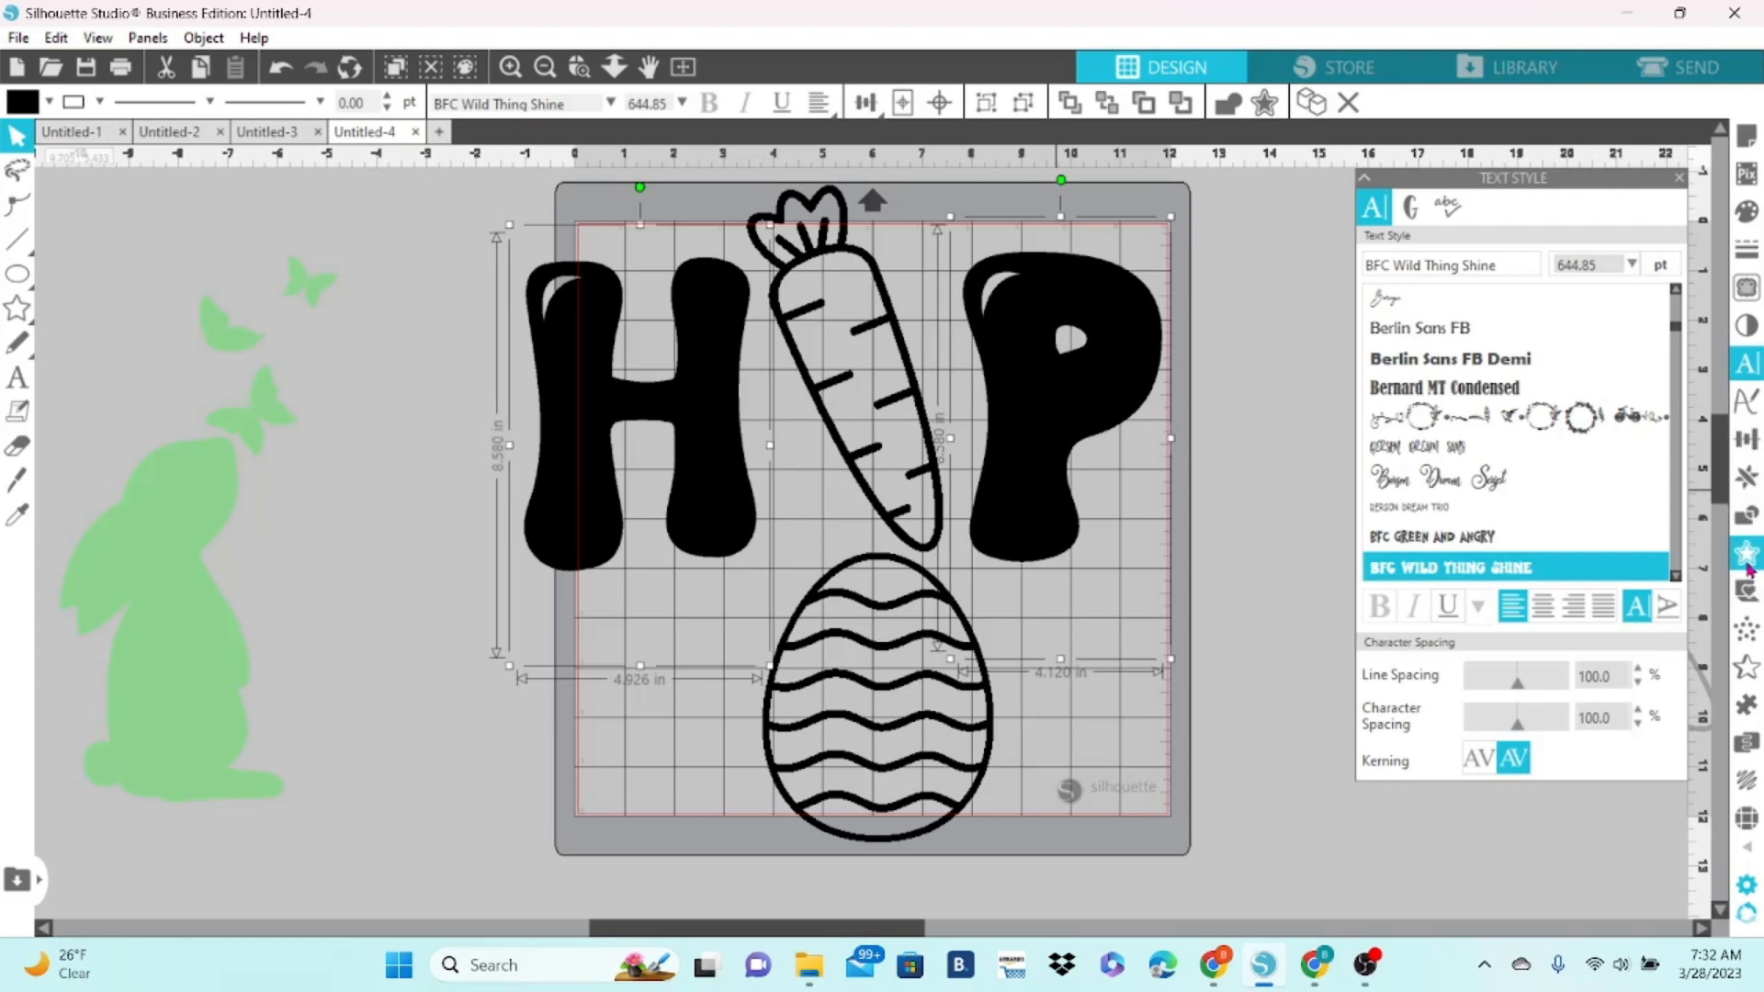
{"action": "left_click", "coordinate": [1747, 559]}
{"action": "left_click", "coordinate": [1436, 242]}
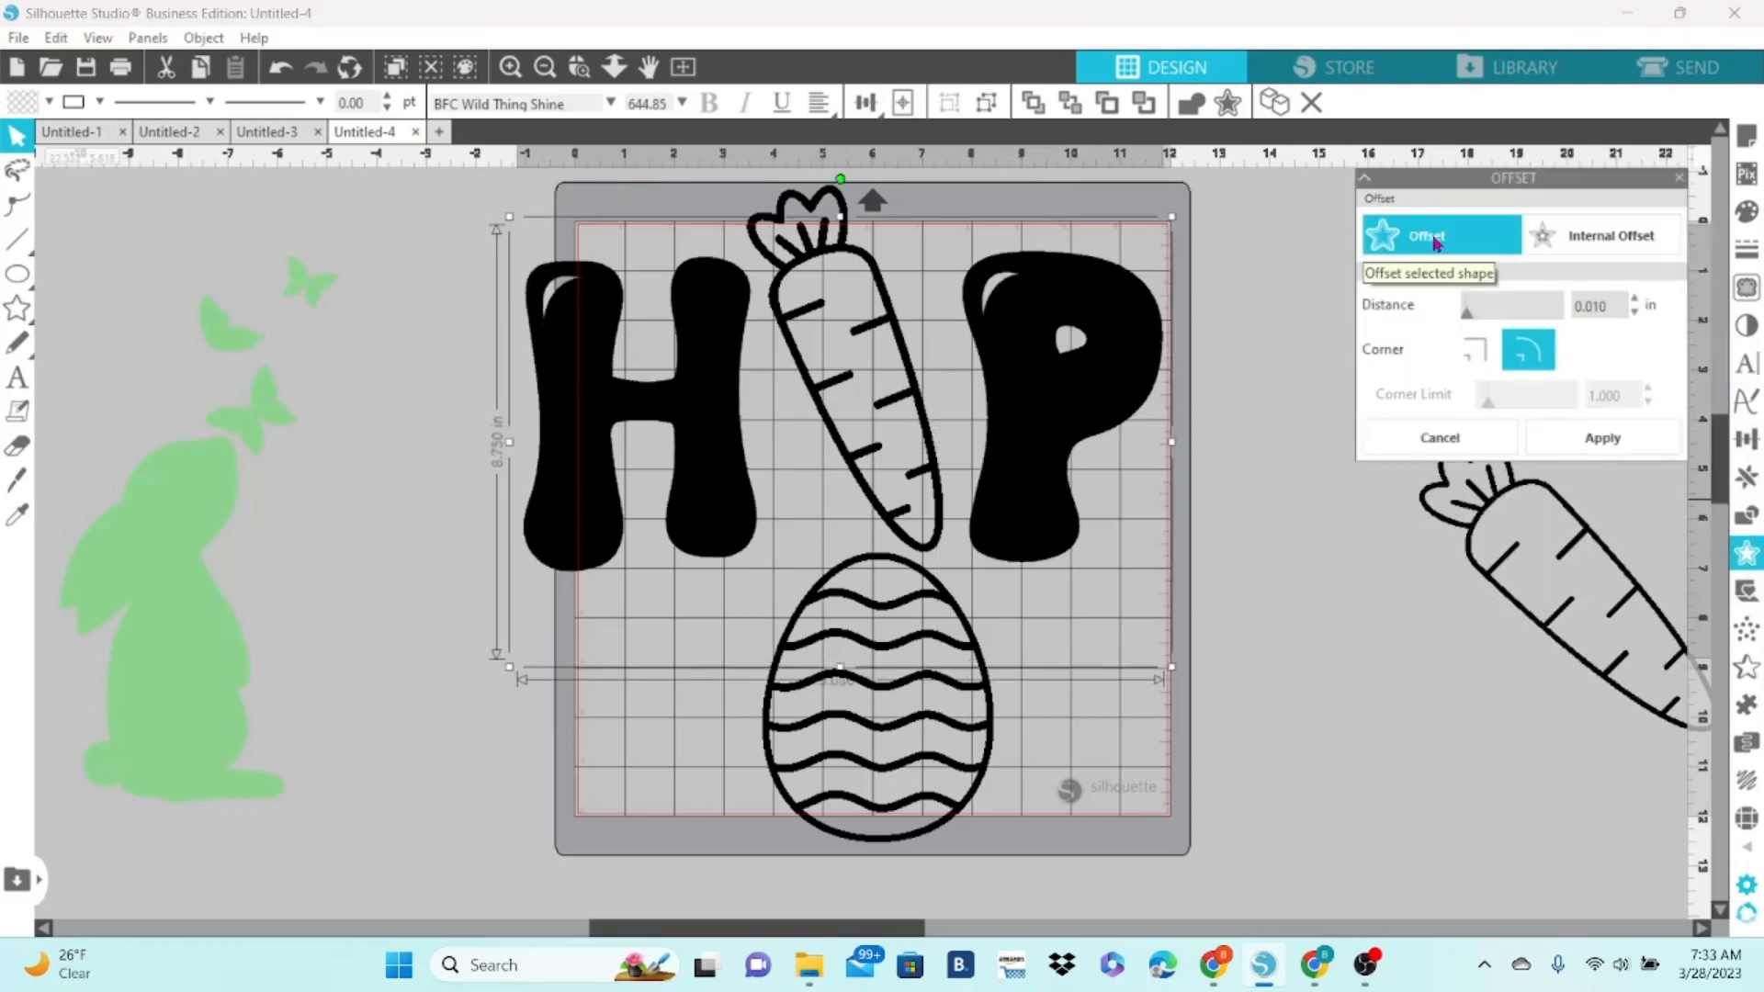
{"action": "left_click", "coordinate": [48, 102]}
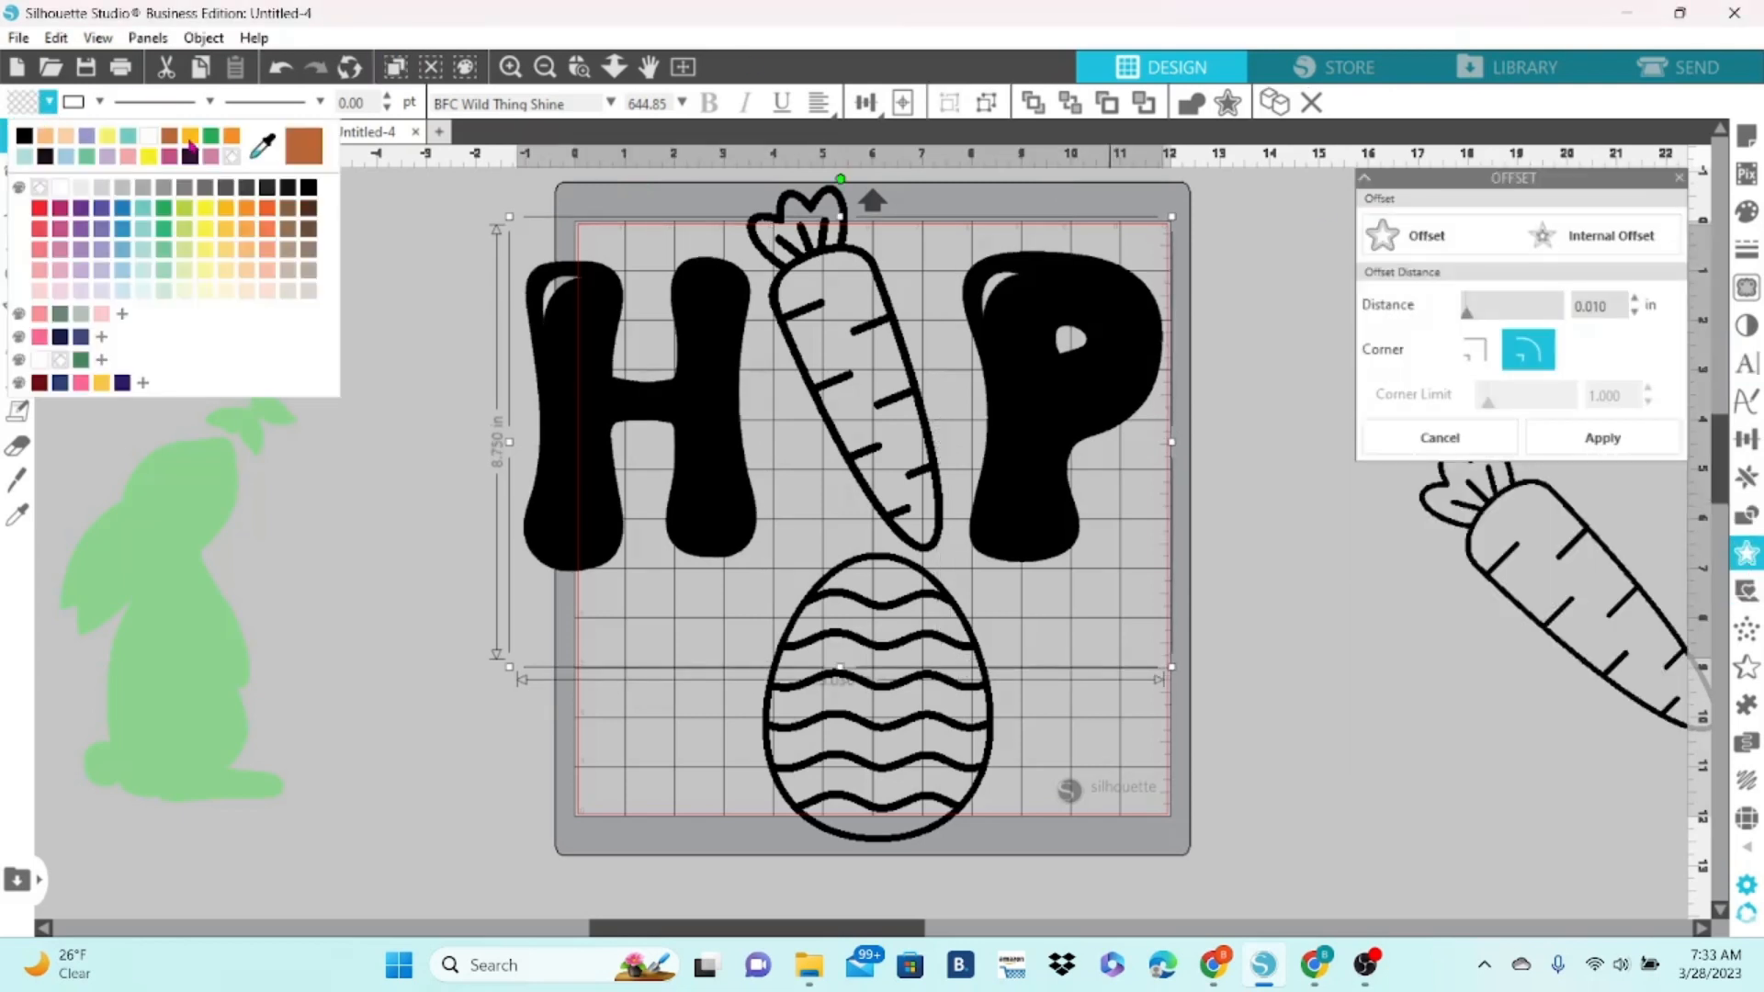
{"action": "left_click", "coordinate": [189, 135]}
{"action": "left_click", "coordinate": [99, 102]}
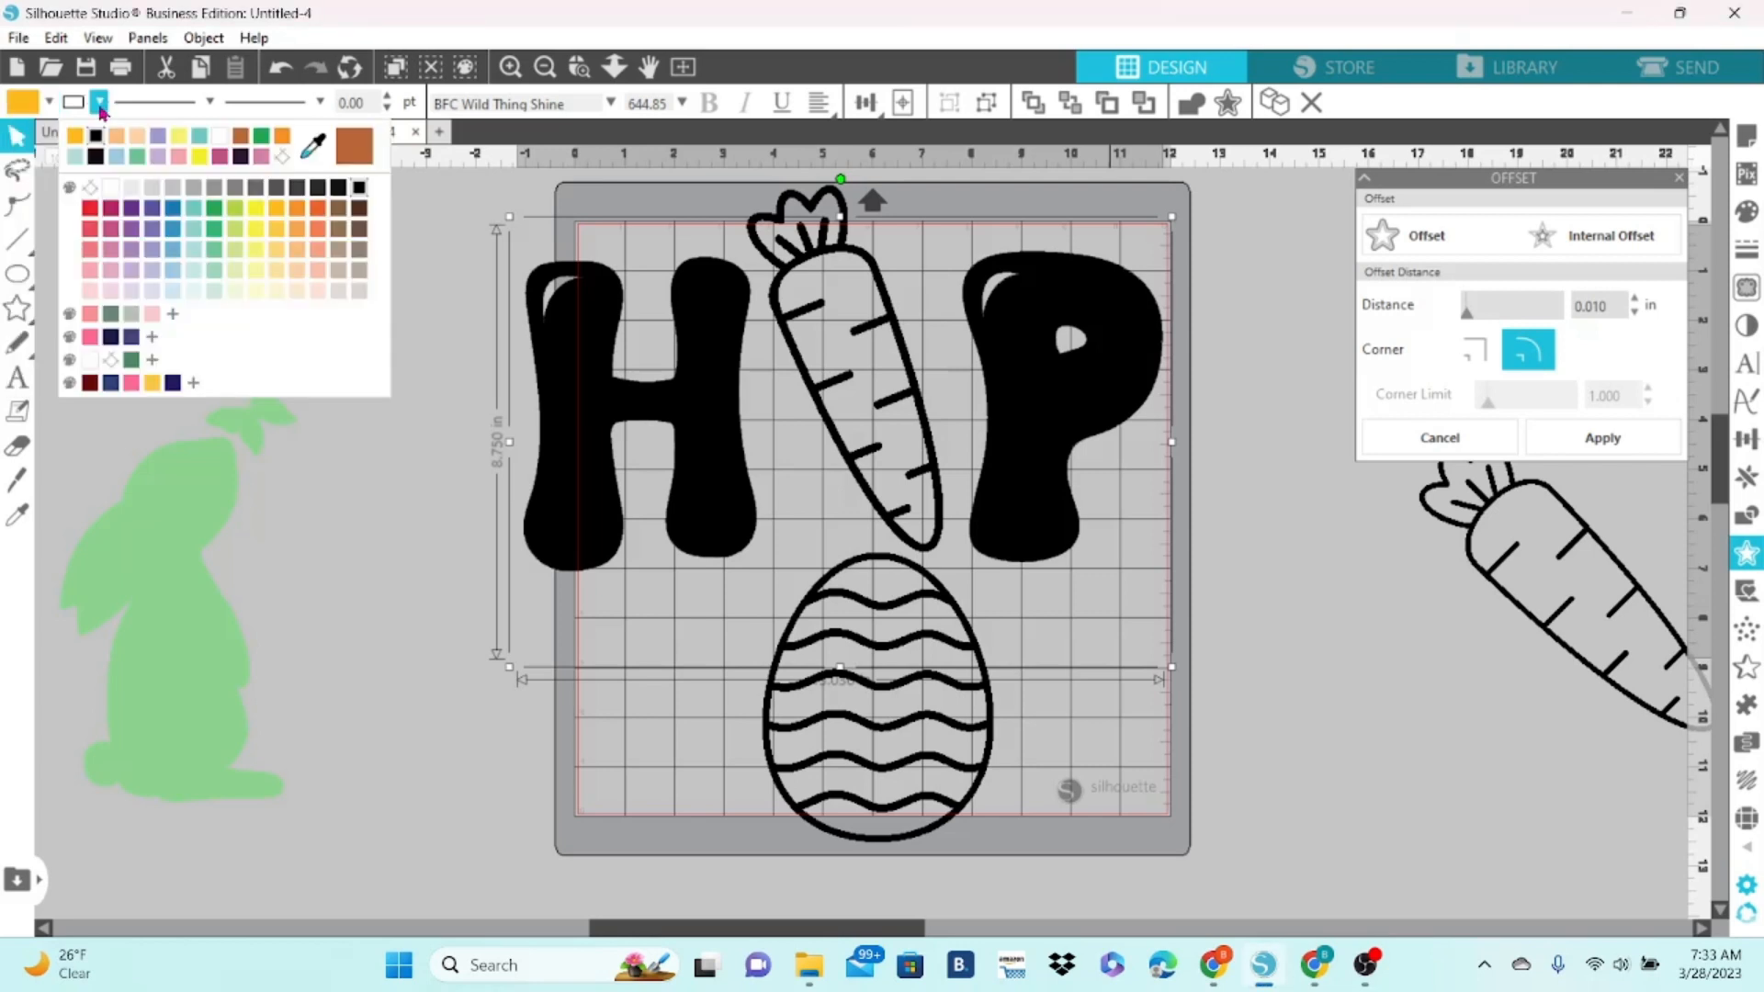
{"action": "left_click", "coordinate": [76, 137]}
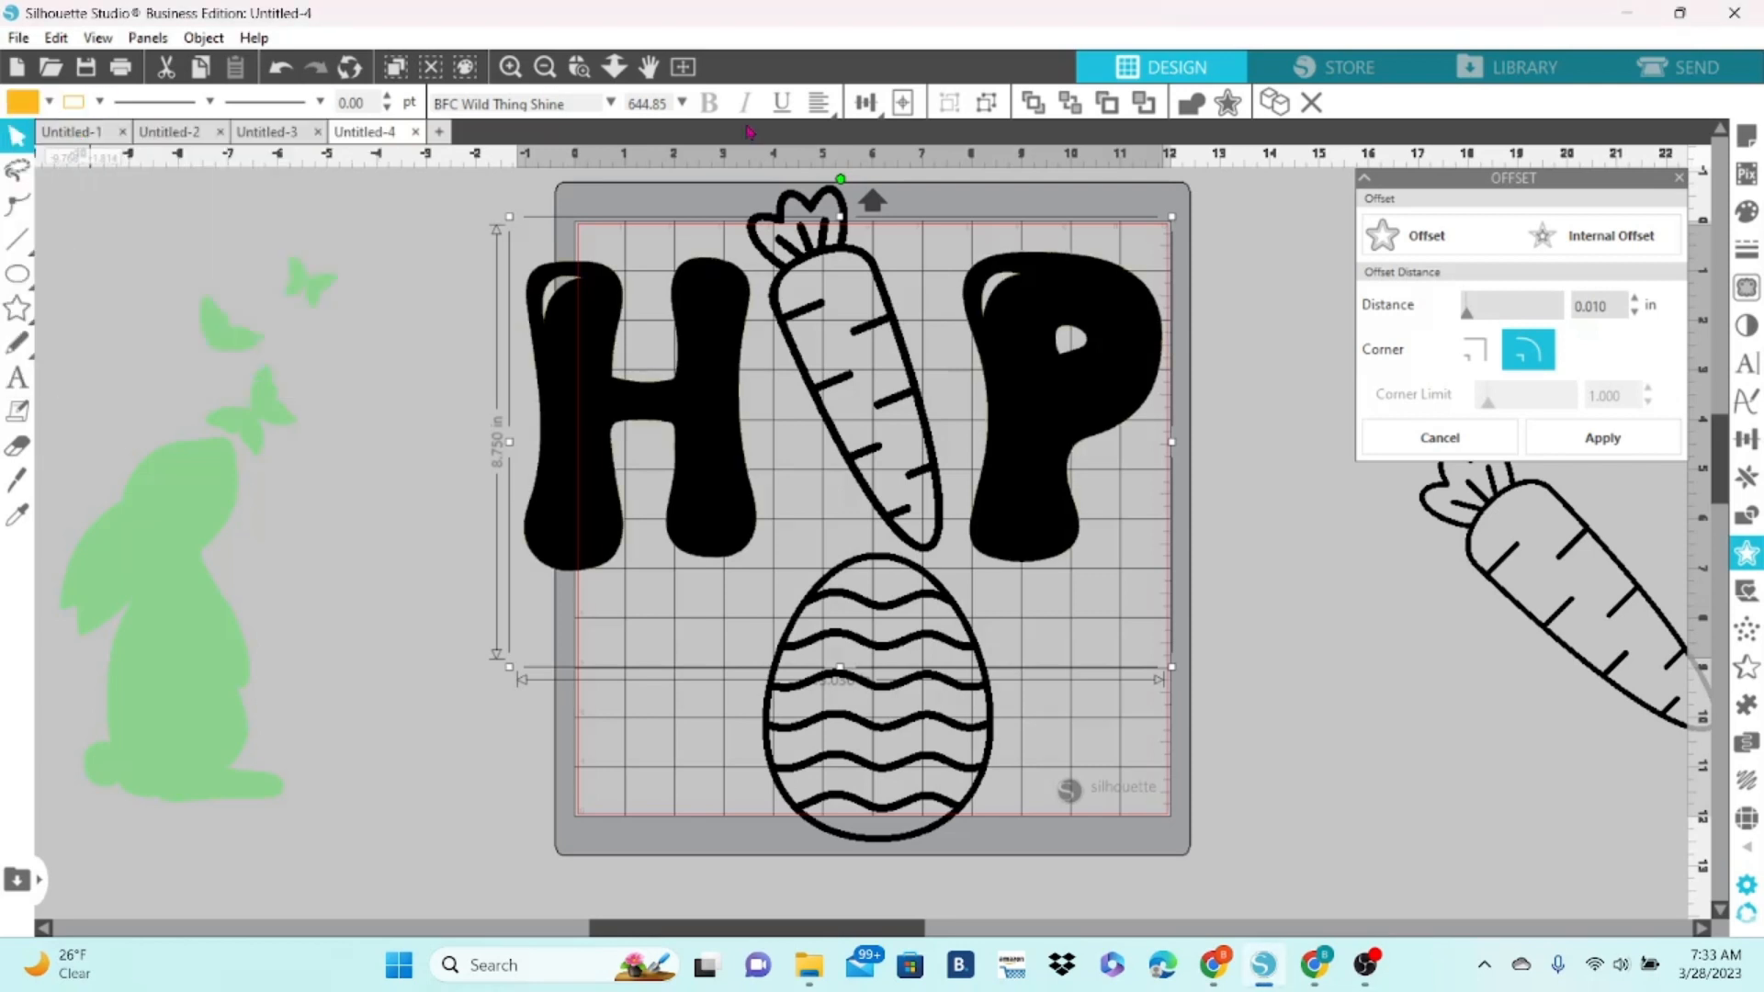
Set the letters' offset distance to 0.110 in and apply it.
{"action": "left_click", "coordinate": [1636, 301]}
{"action": "left_click", "coordinate": [1636, 302]}
{"action": "left_click", "coordinate": [1635, 302]}
{"action": "left_click", "coordinate": [1636, 301]}
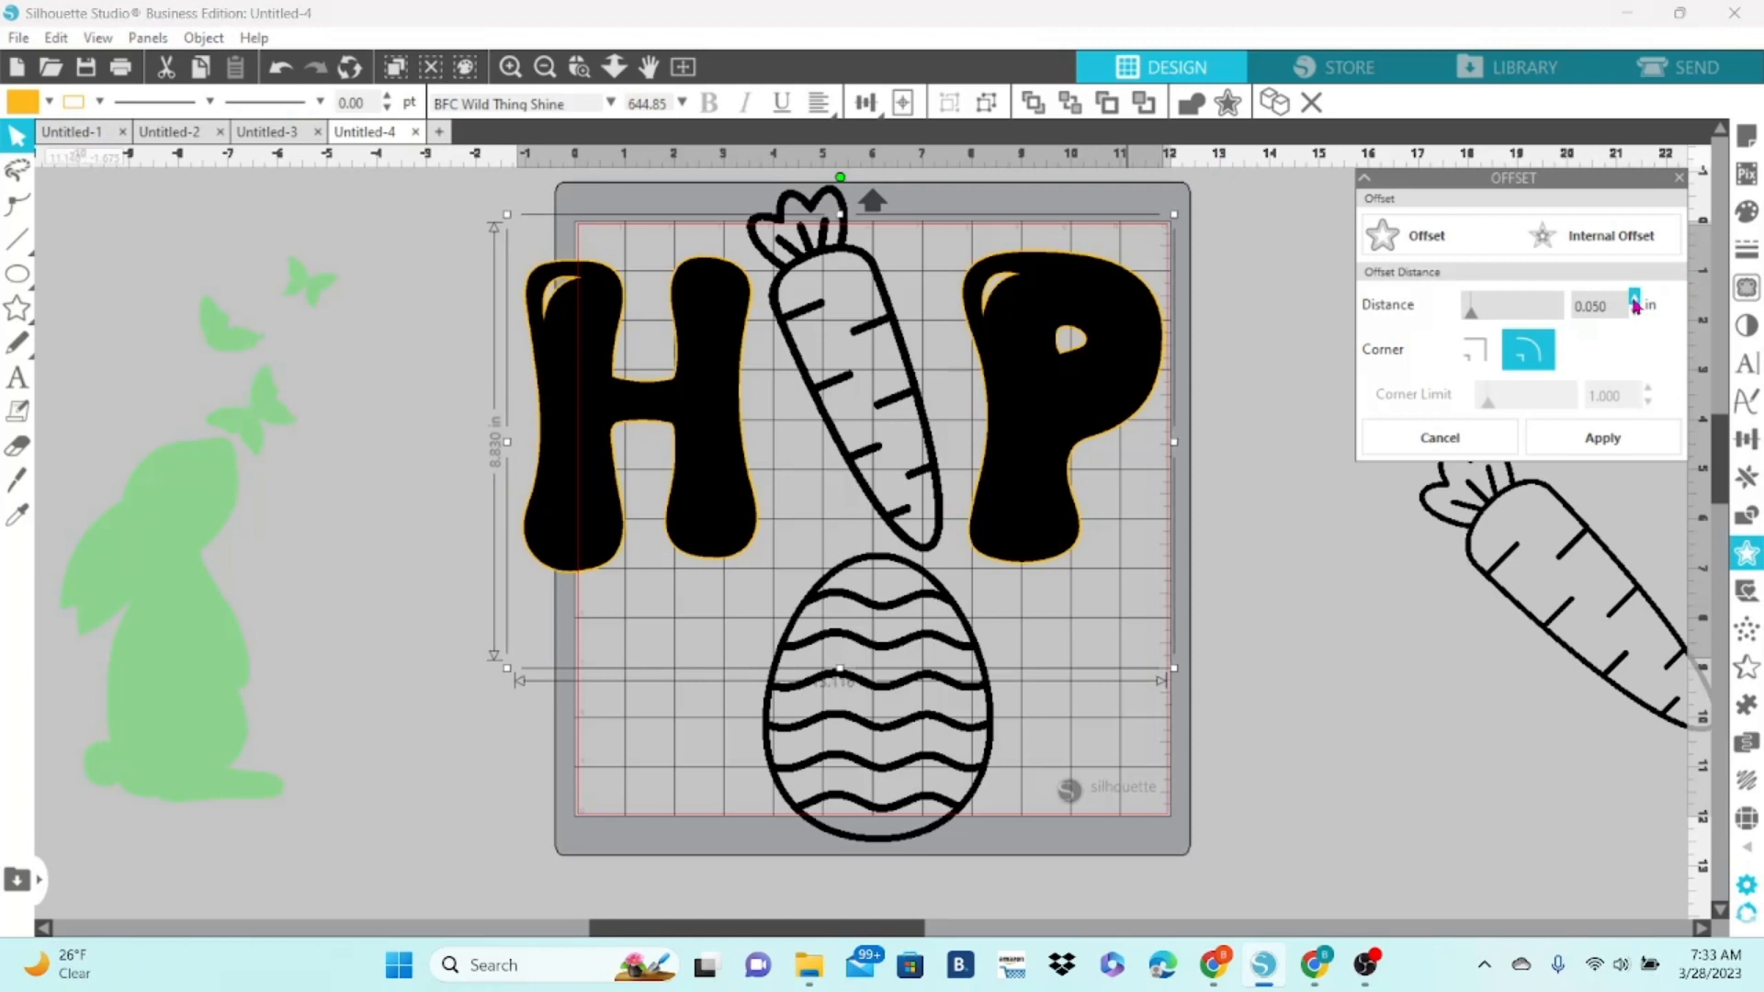
{"action": "left_click", "coordinate": [1636, 302]}
{"action": "left_click", "coordinate": [1635, 301]}
{"action": "left_click", "coordinate": [1635, 301]}
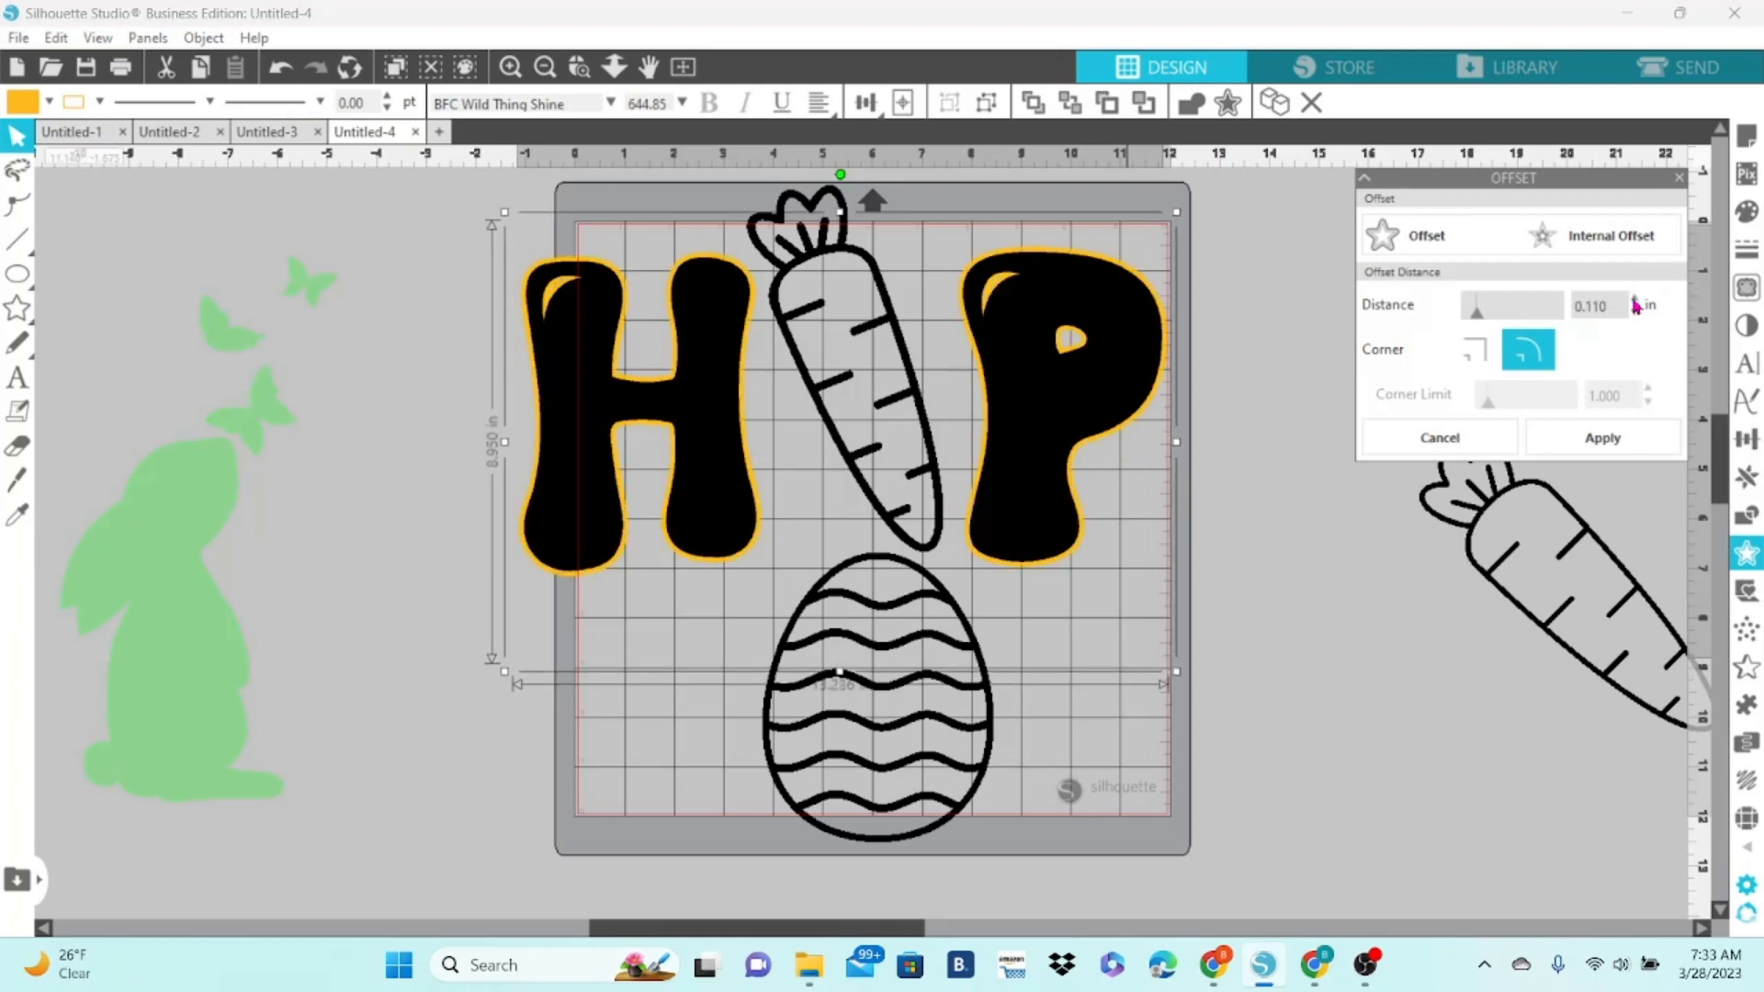
{"action": "left_click", "coordinate": [1619, 443]}
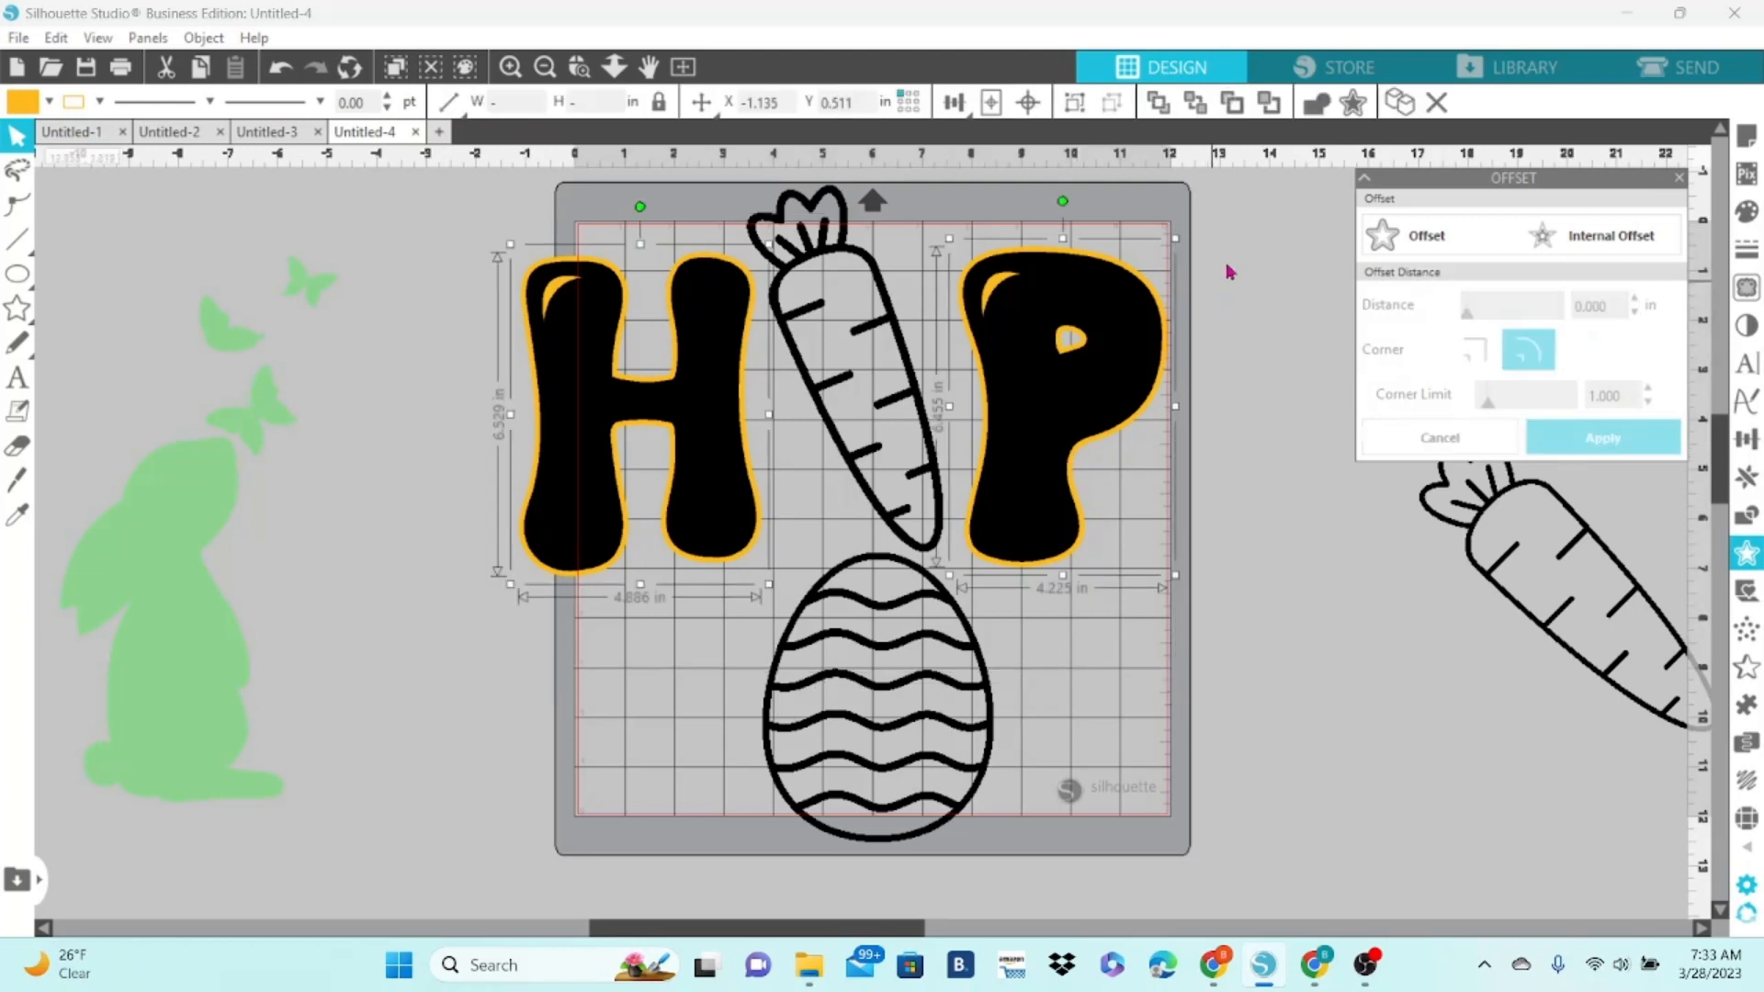
Make a compound path from the P and its offset, and another from the H and its offset.
{"action": "left_click", "coordinate": [1166, 307]}
{"action": "right_click", "coordinate": [1134, 350]}
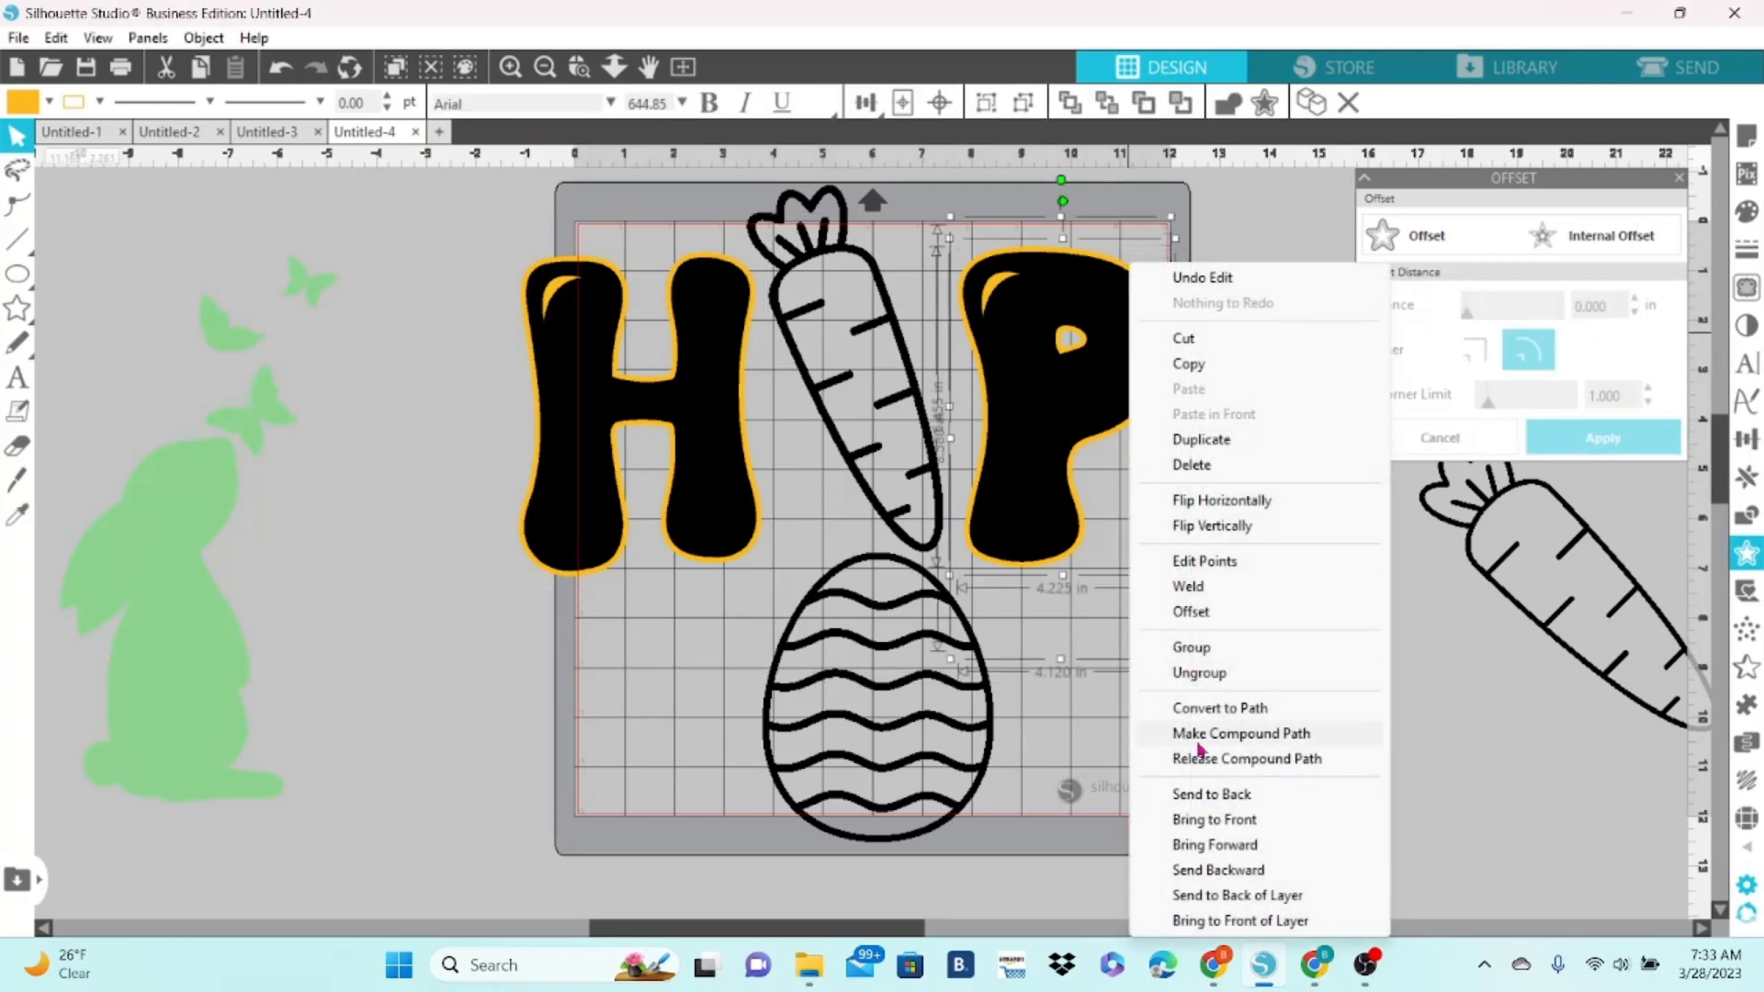
{"action": "left_click", "coordinate": [1199, 733]}
{"action": "left_click", "coordinate": [586, 423]}
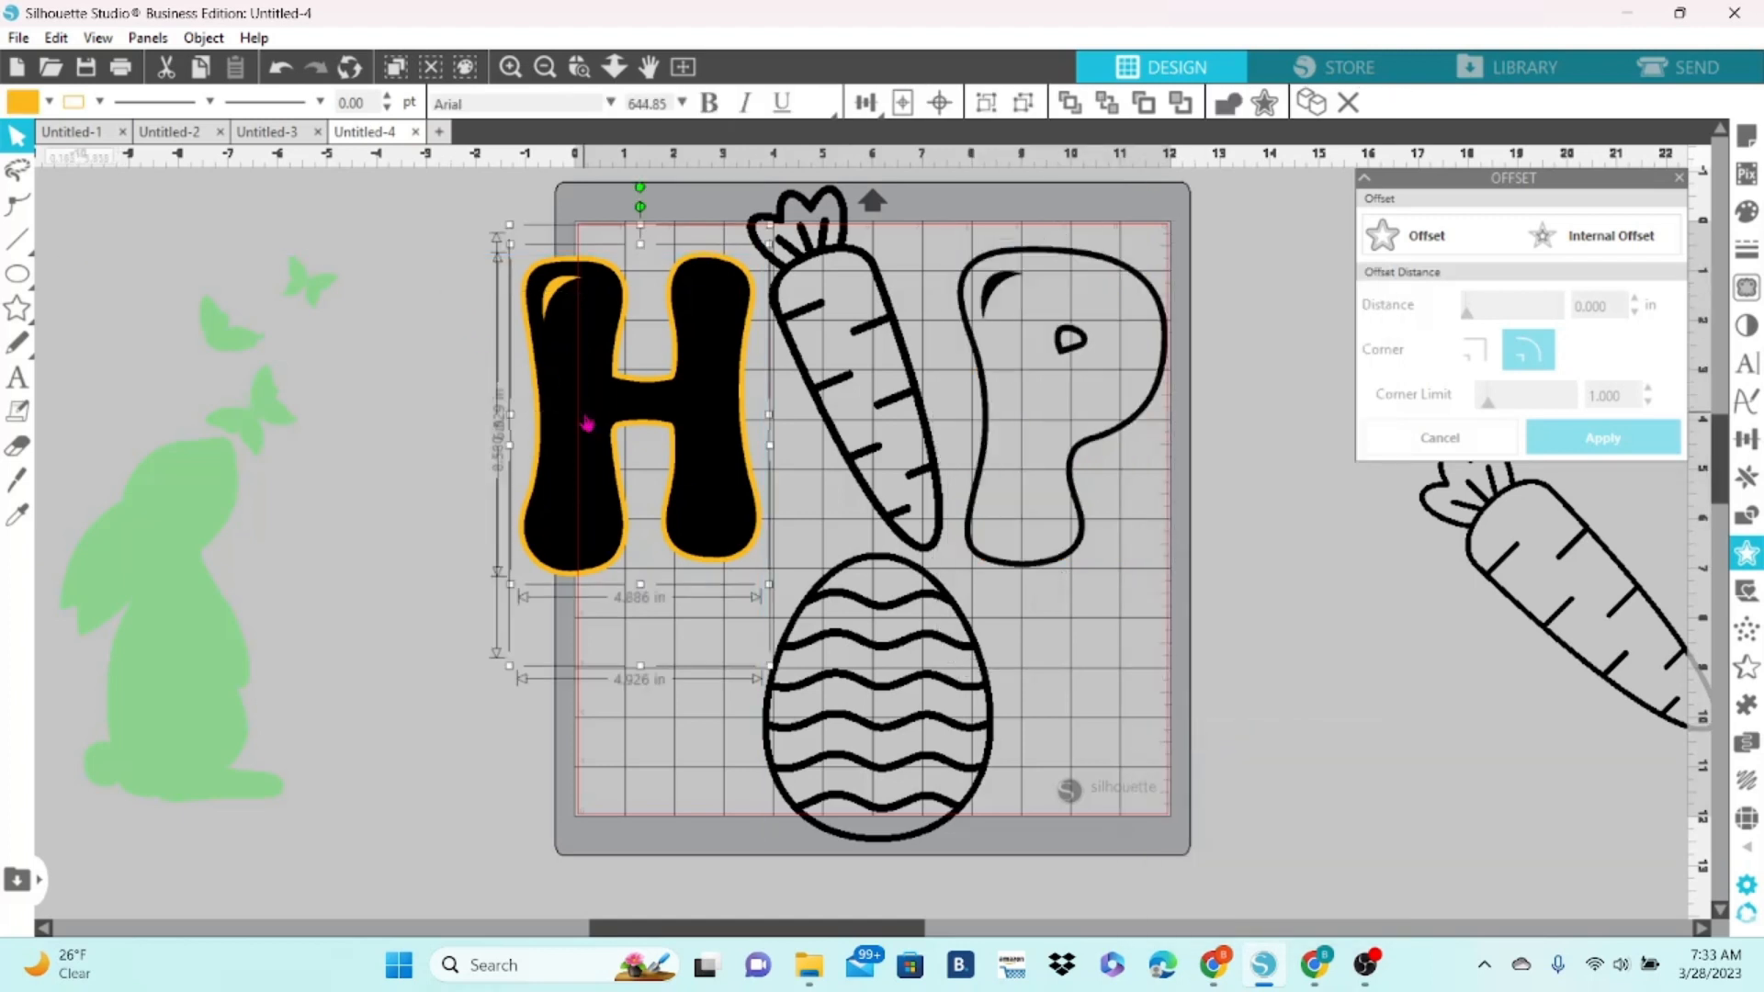
{"action": "right_click", "coordinate": [586, 422]}
{"action": "left_click", "coordinate": [681, 734]}
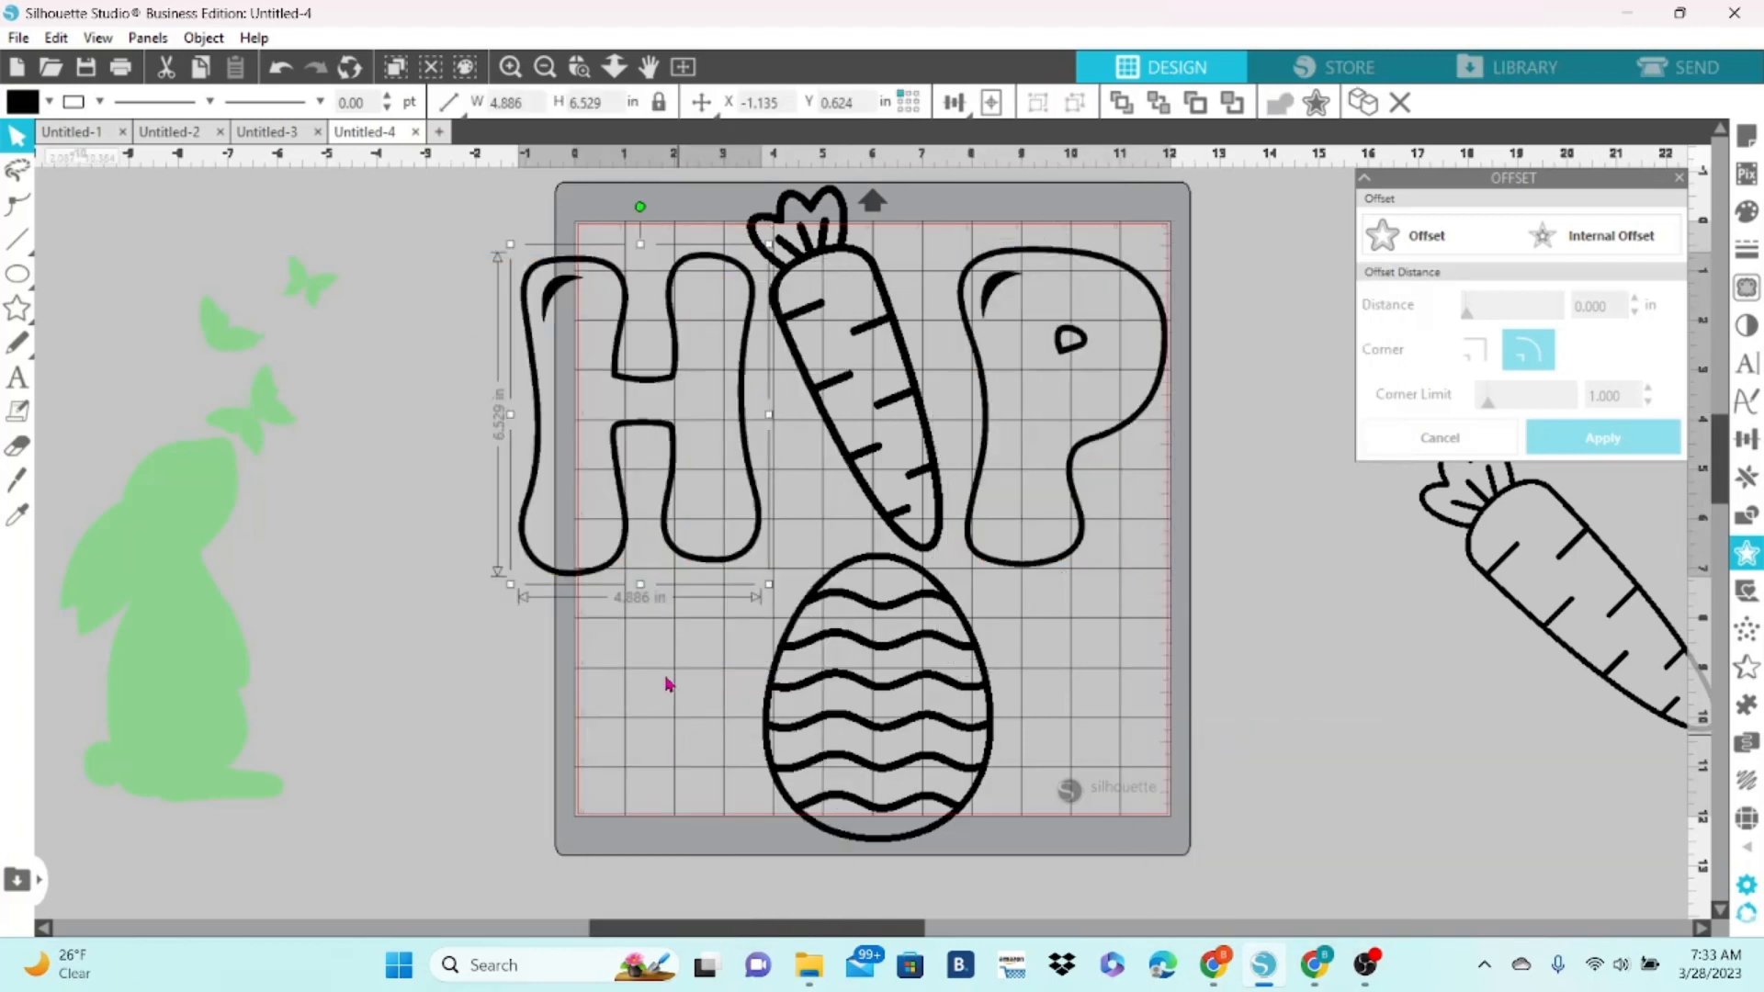
Duplicate the outlined H and P and place the copies on either side of the egg as a second row.
{"action": "key", "text": "ctrl+d"}
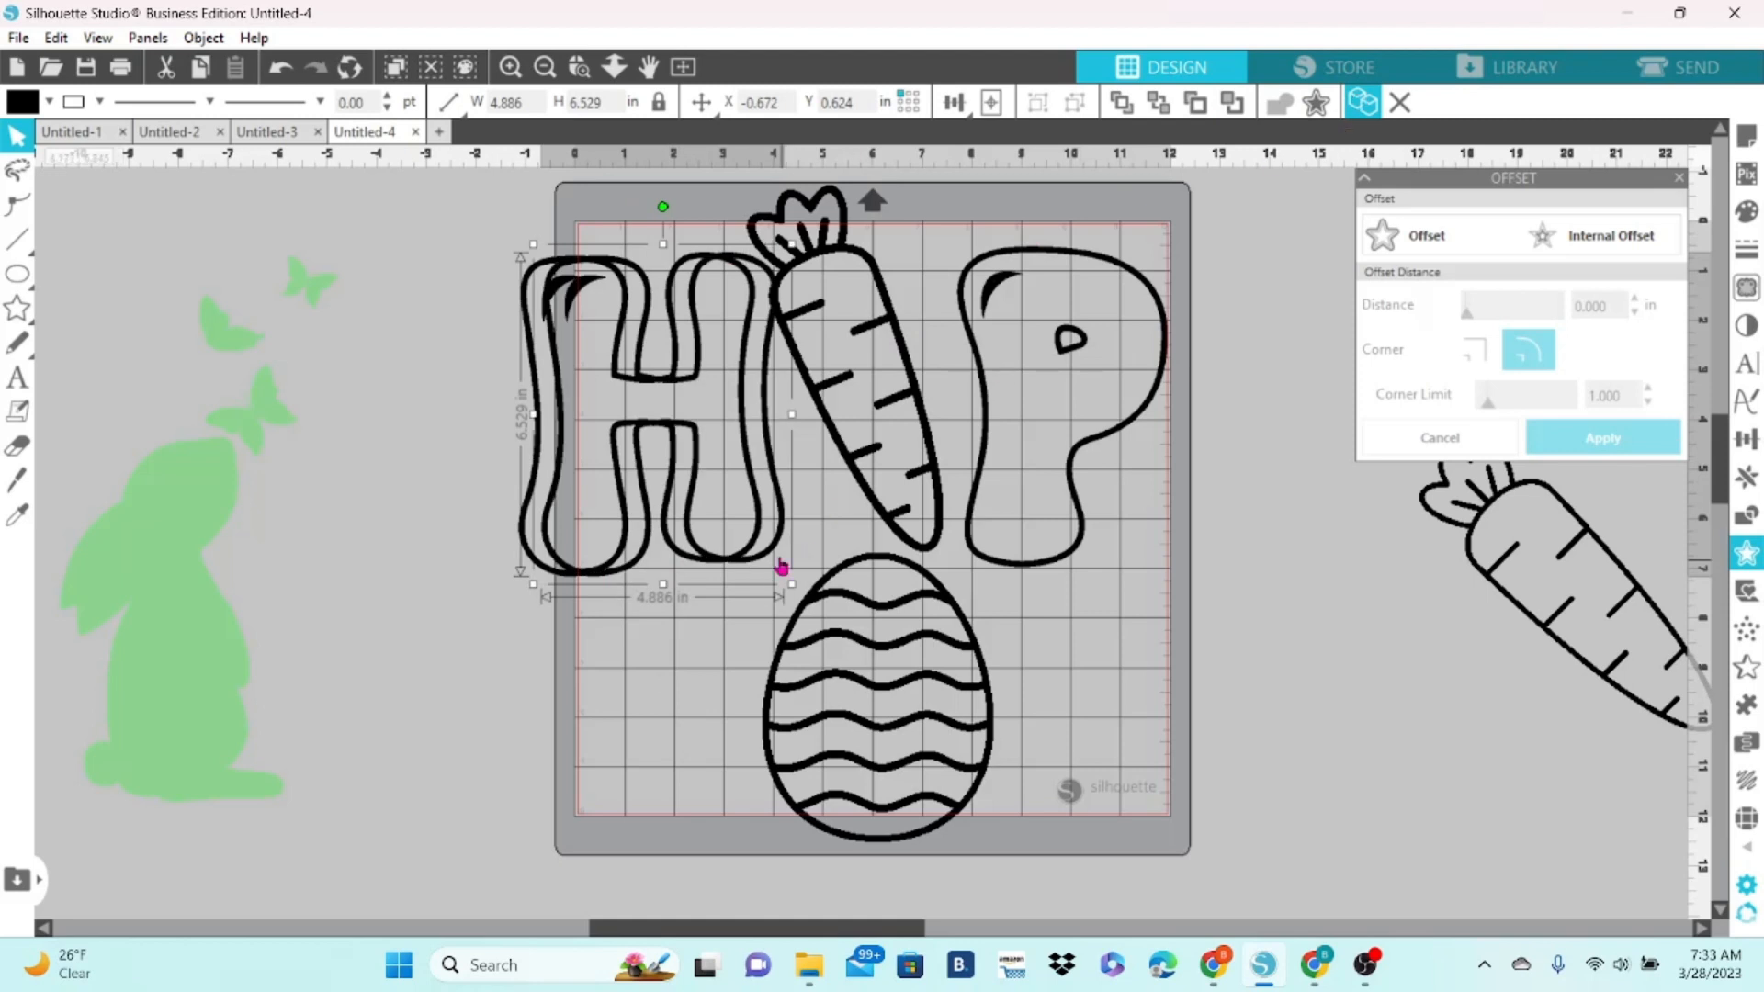
{"action": "left_click_drag", "start_coordinate": [780, 547], "coordinate": [744, 806]}
{"action": "left_click", "coordinate": [1016, 480]}
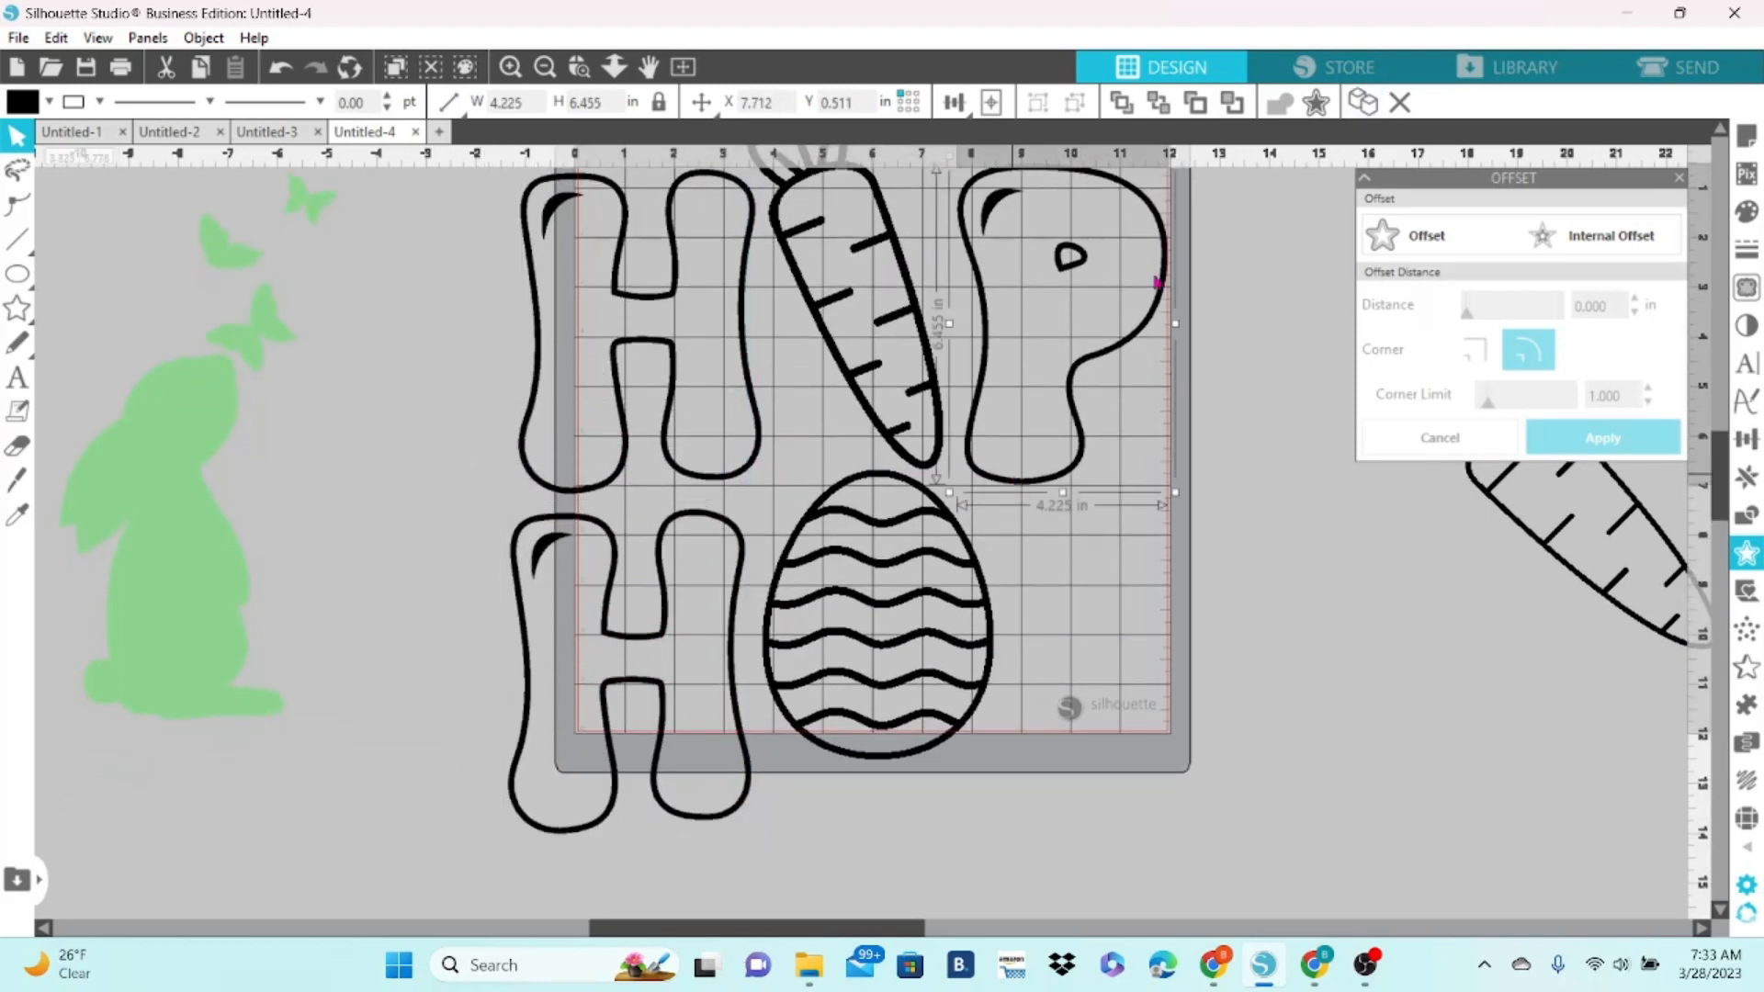
{"action": "key", "text": "ctrl+d"}
{"action": "left_click_drag", "start_coordinate": [1104, 463], "coordinate": [1142, 788]}
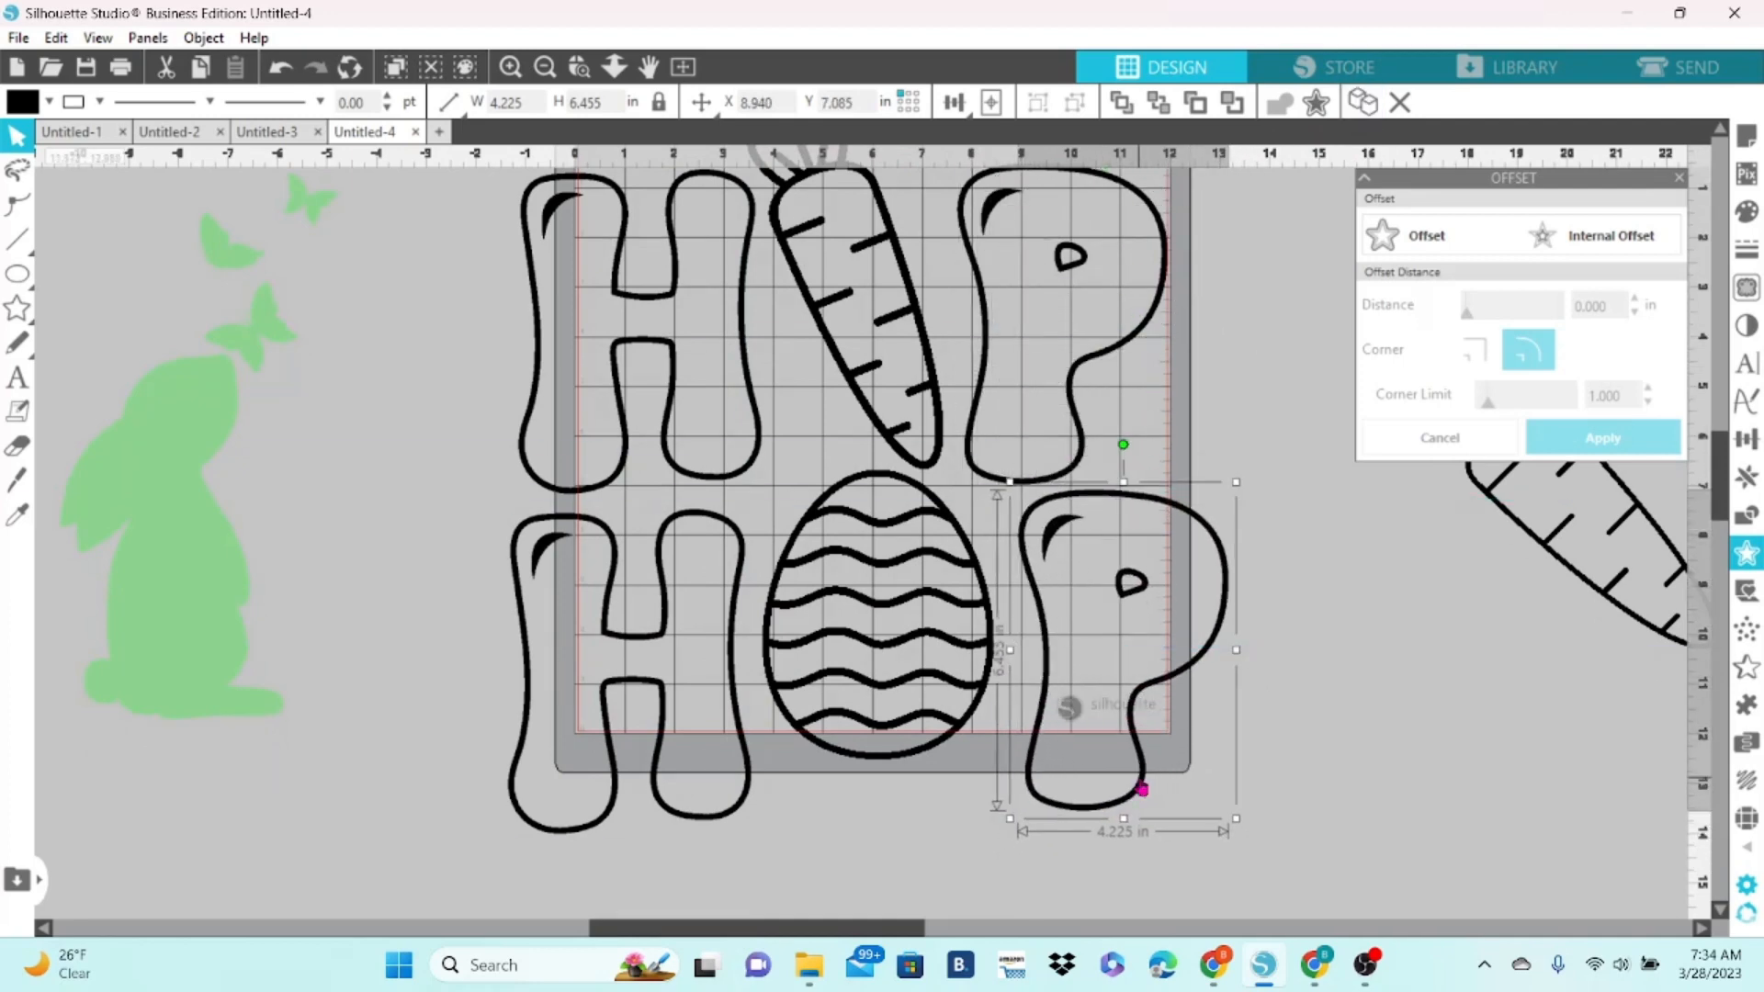
Select both HOP rows with the carrot and egg and scale them down together to fit inside the cutting mat.
{"action": "left_click", "coordinate": [545, 66]}
{"action": "left_click_drag", "start_coordinate": [622, 271], "coordinate": [1114, 728]}
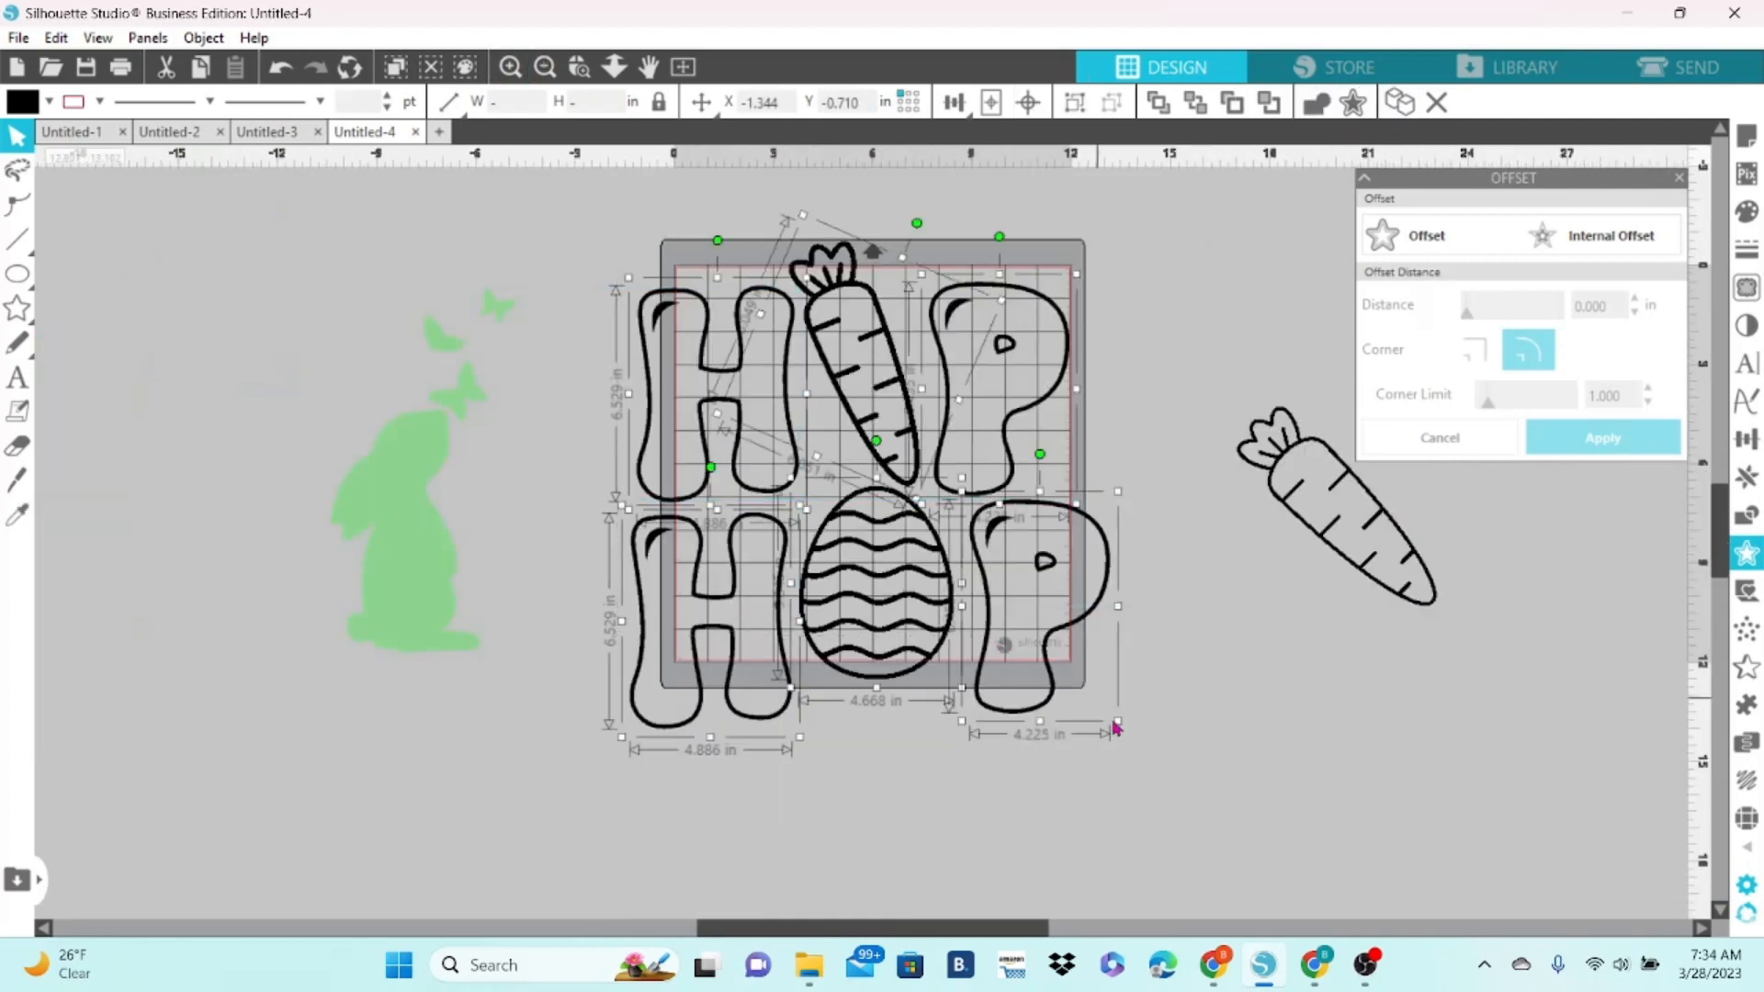
{"action": "left_click_drag", "start_coordinate": [1073, 648], "coordinate": [1073, 637]}
Delete the spare carrot lying outside the cutting mat.
{"action": "left_click", "coordinate": [1286, 529]}
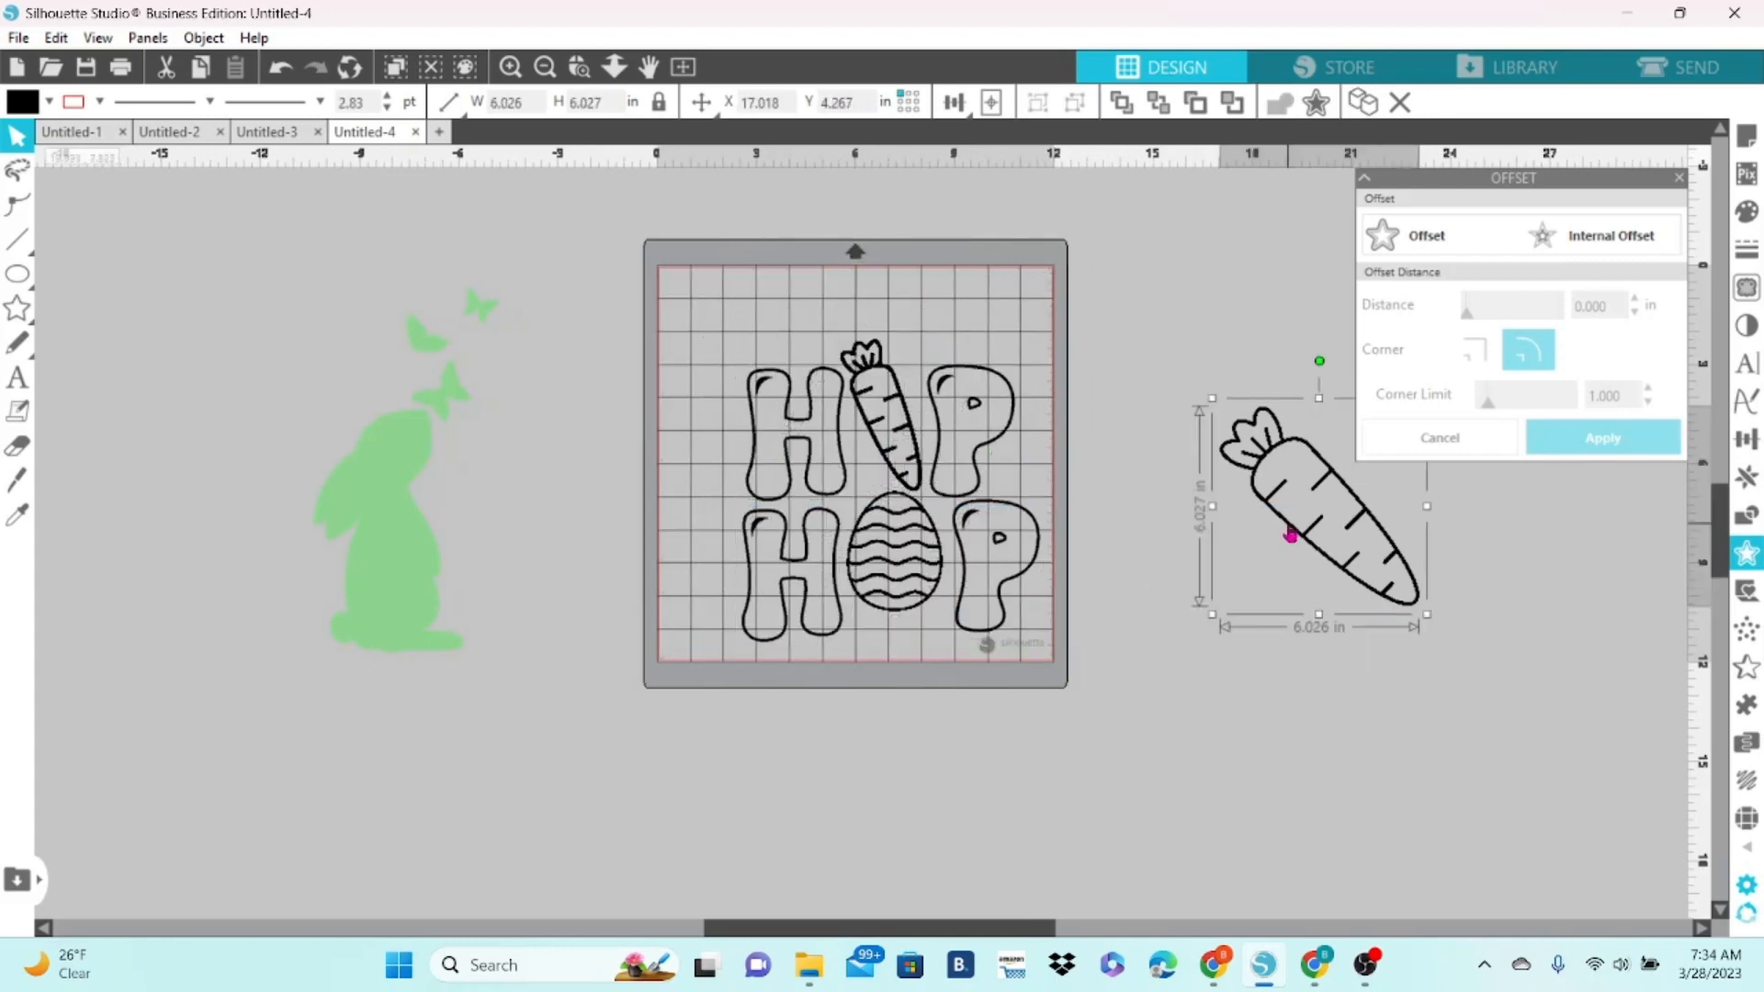
{"action": "right_click", "coordinate": [1289, 526]}
{"action": "left_click", "coordinate": [1323, 512]}
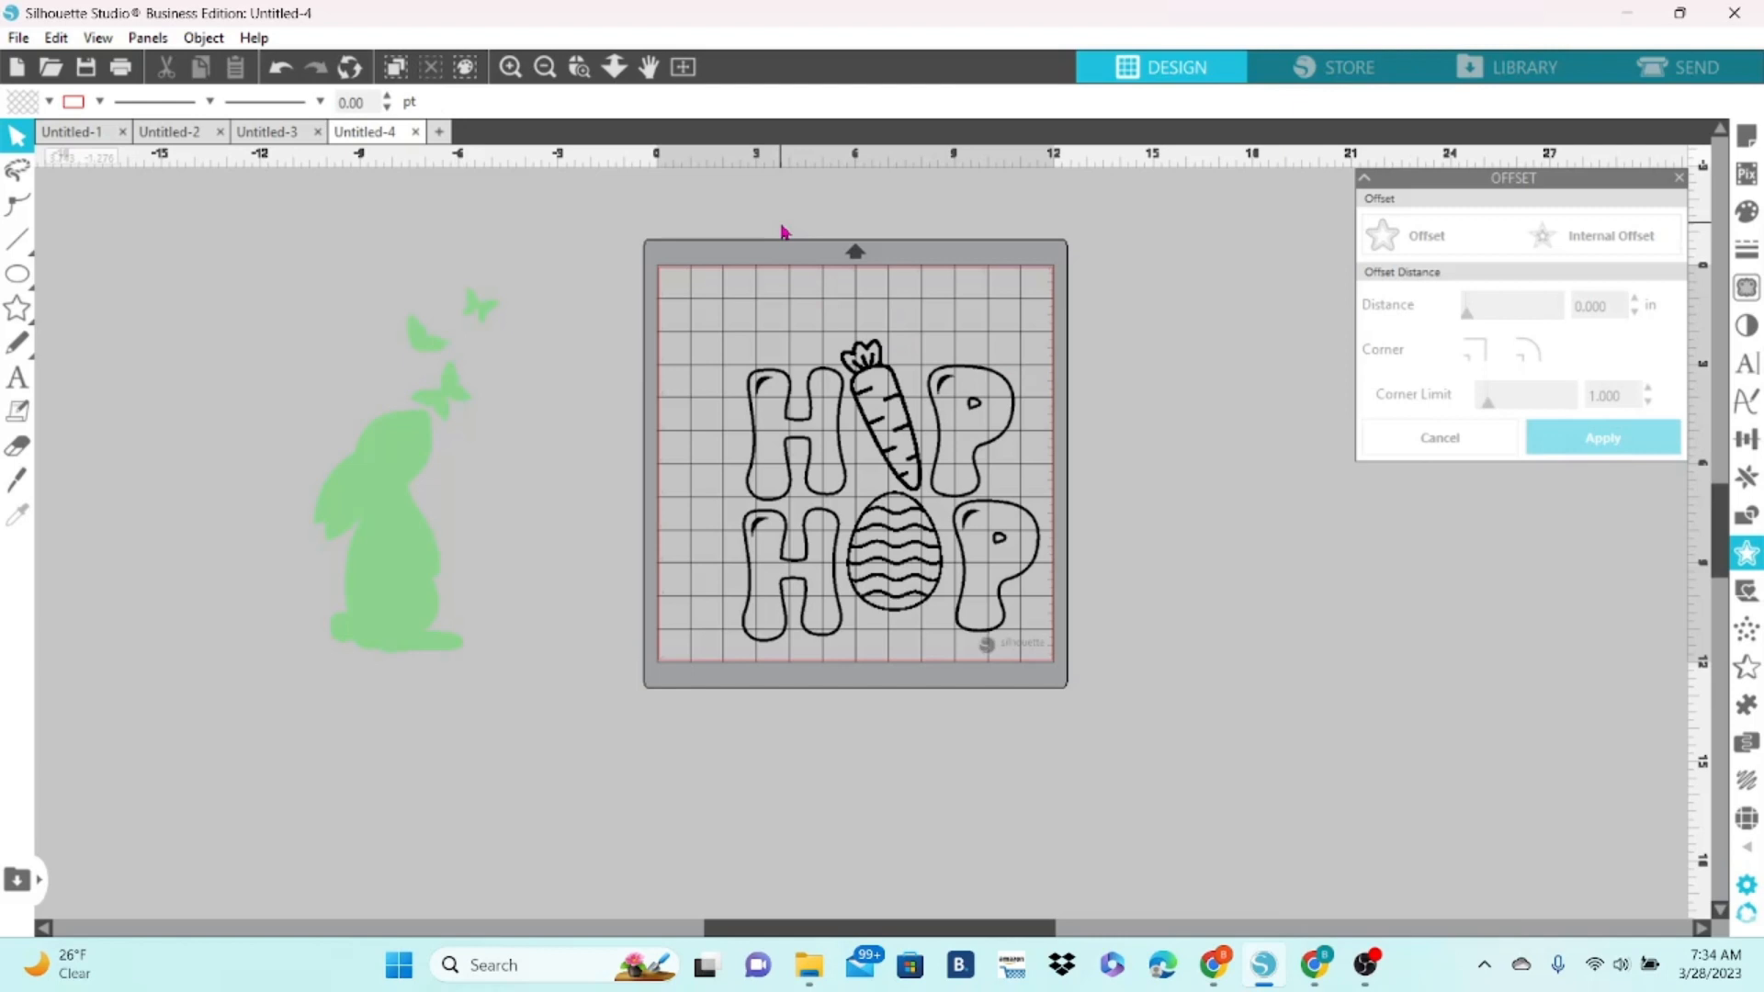
Move the second row's P closer to the egg and slightly lower, in line with the row.
{"action": "left_click", "coordinate": [510, 66]}
{"action": "left_click_drag", "start_coordinate": [894, 567], "coordinate": [893, 598]}
{"action": "left_click", "coordinate": [1022, 605]}
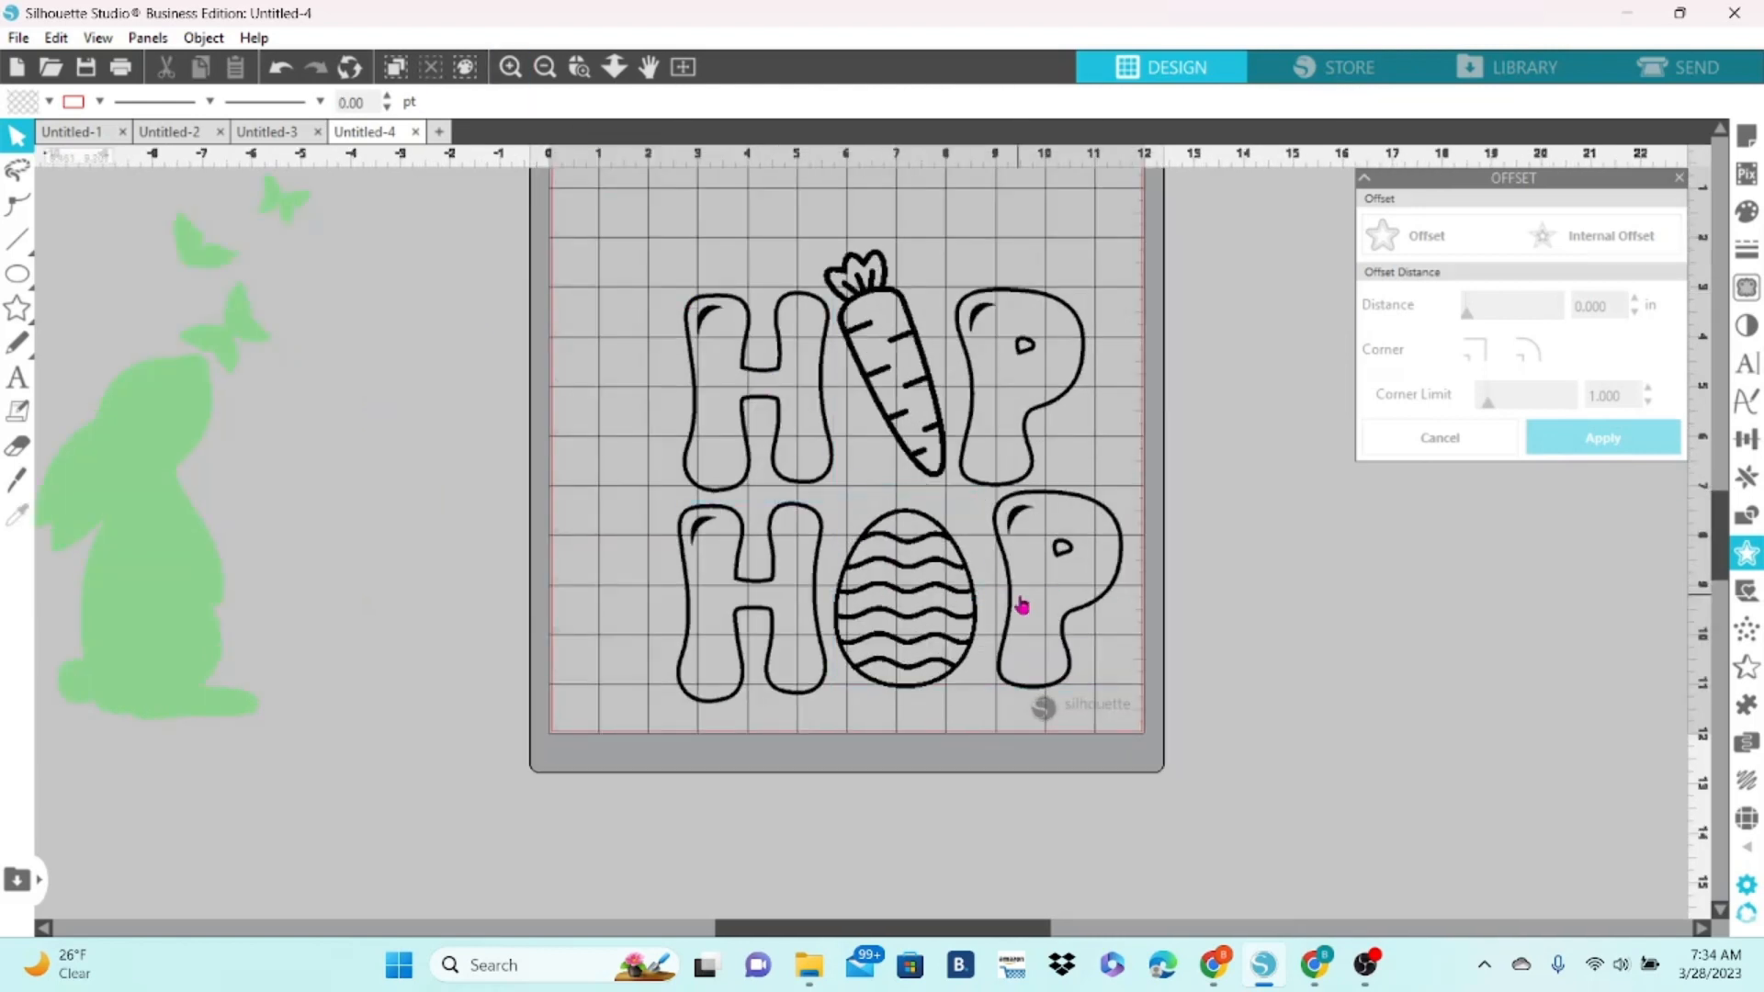
{"action": "left_click_drag", "start_coordinate": [1010, 615], "coordinate": [996, 624]}
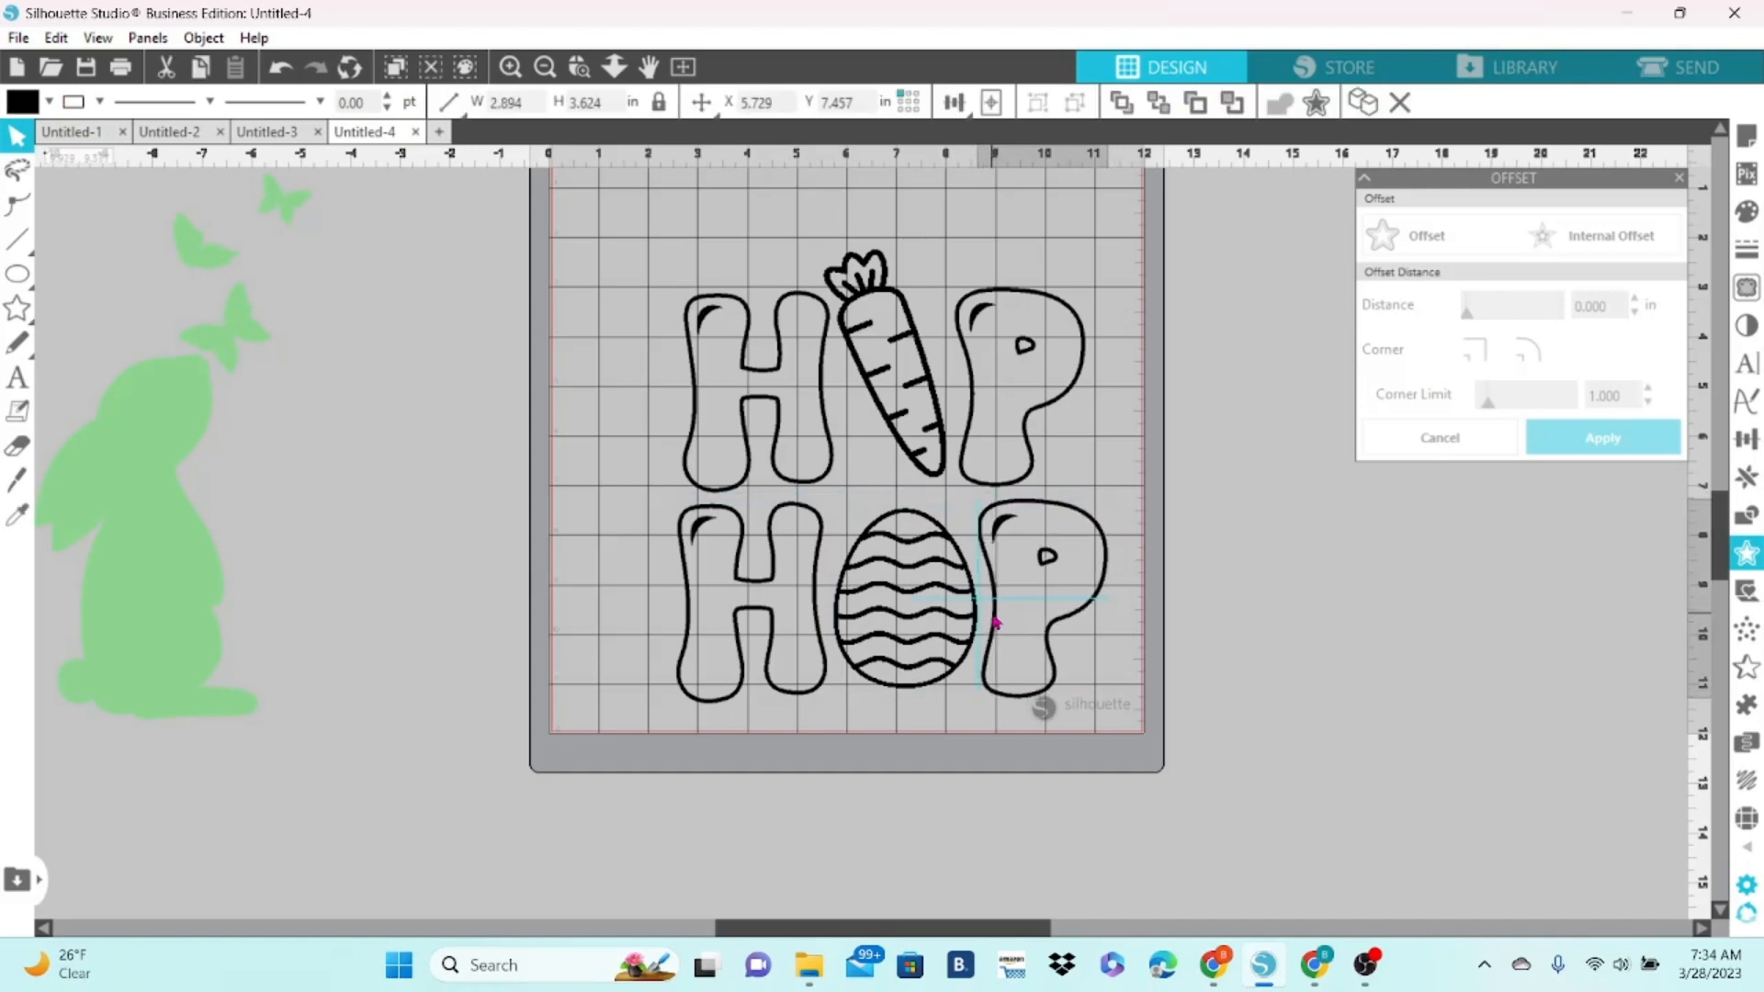
Shrink the carrot to about 3.47 in wide and reposition it between the H and P of the first row.
{"action": "left_click", "coordinate": [946, 475]}
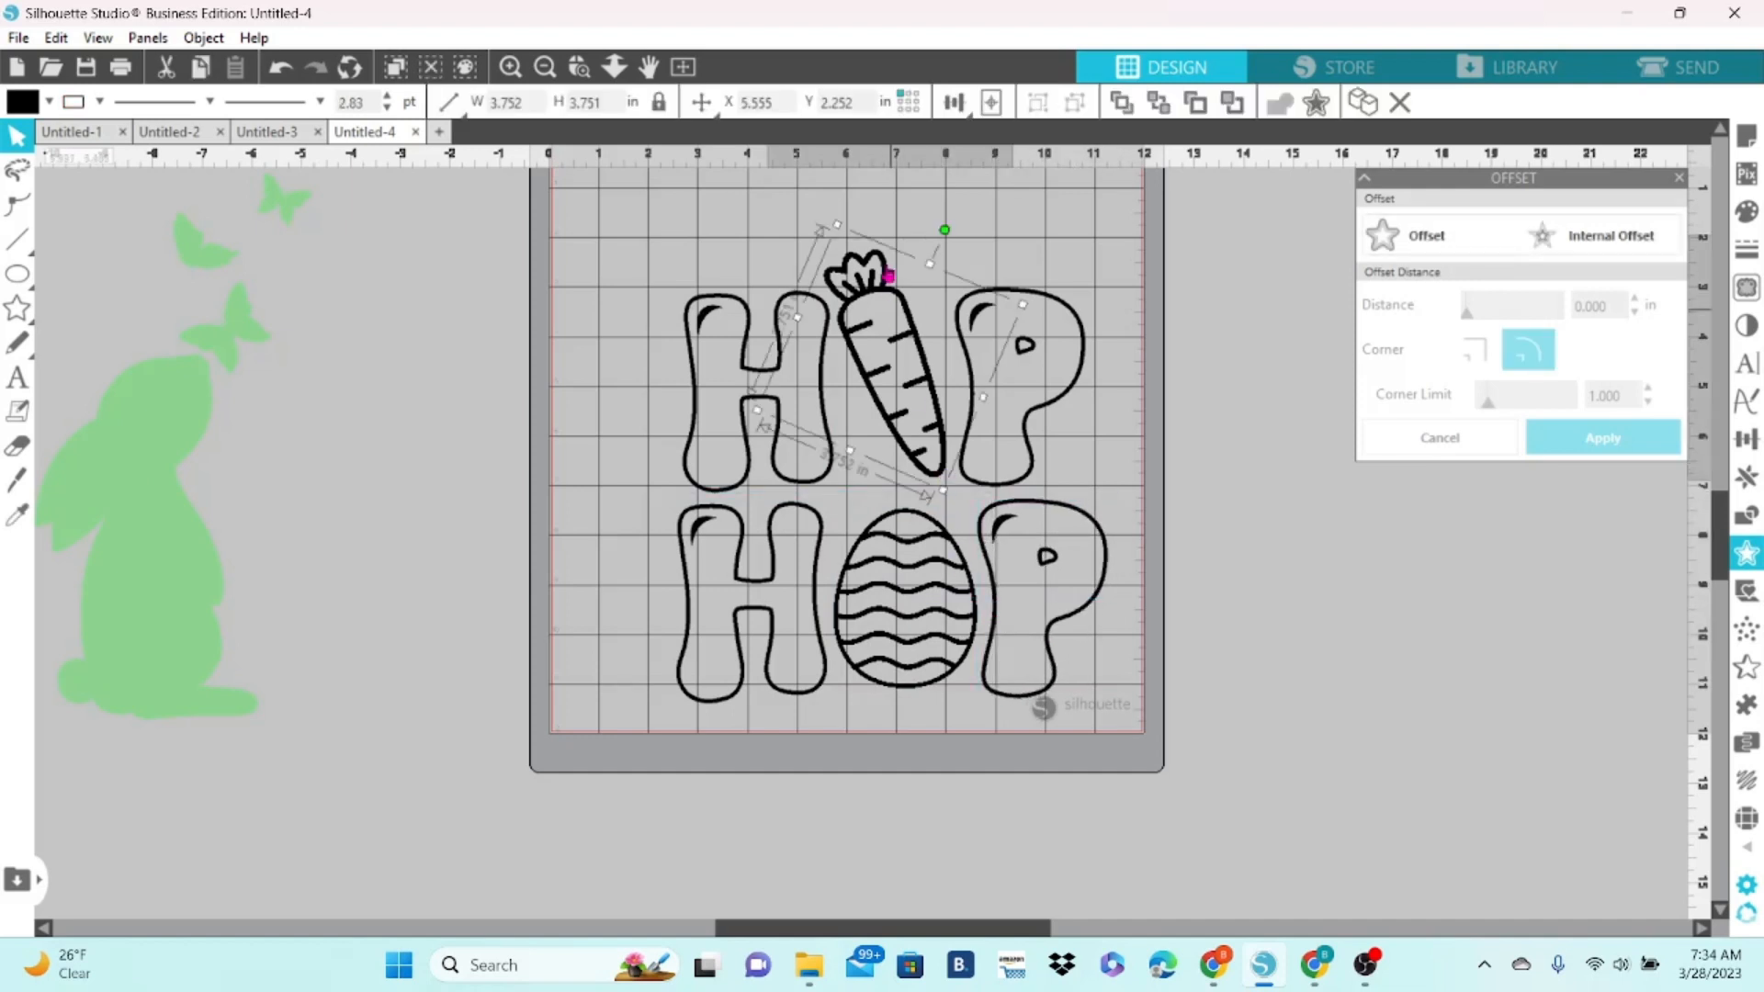
{"action": "left_click_drag", "start_coordinate": [837, 226], "coordinate": [843, 243]}
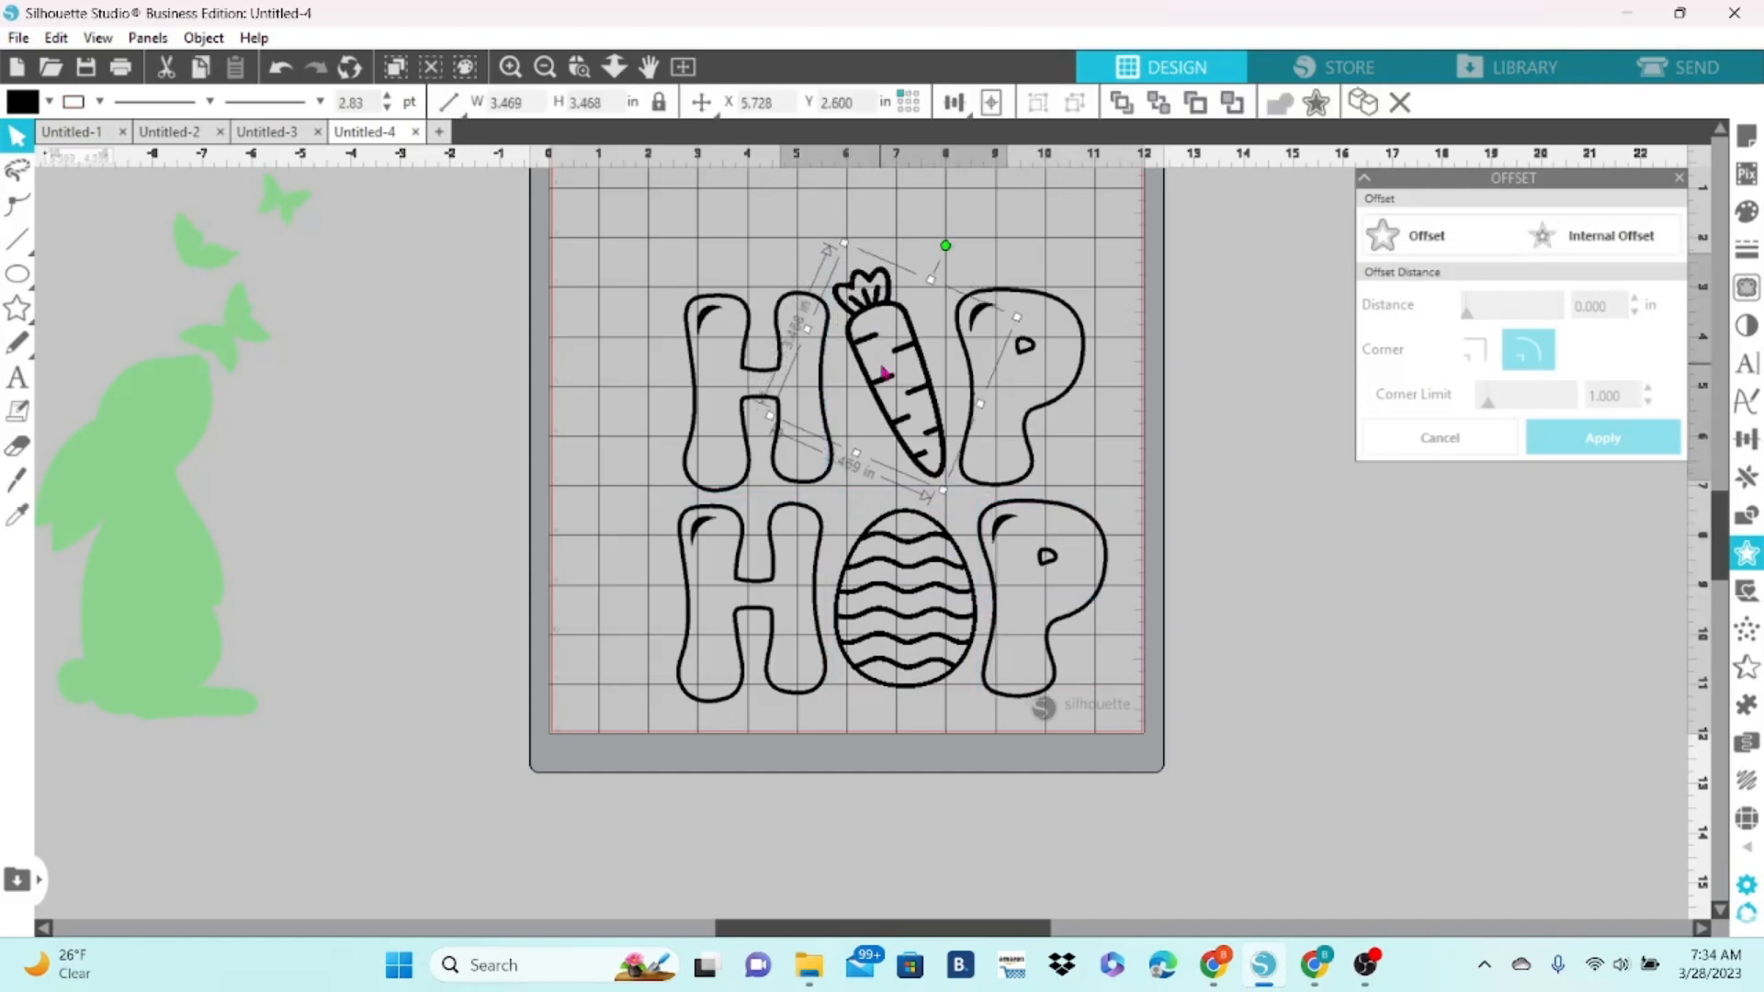
{"action": "left_click_drag", "start_coordinate": [883, 377], "coordinate": [881, 380]}
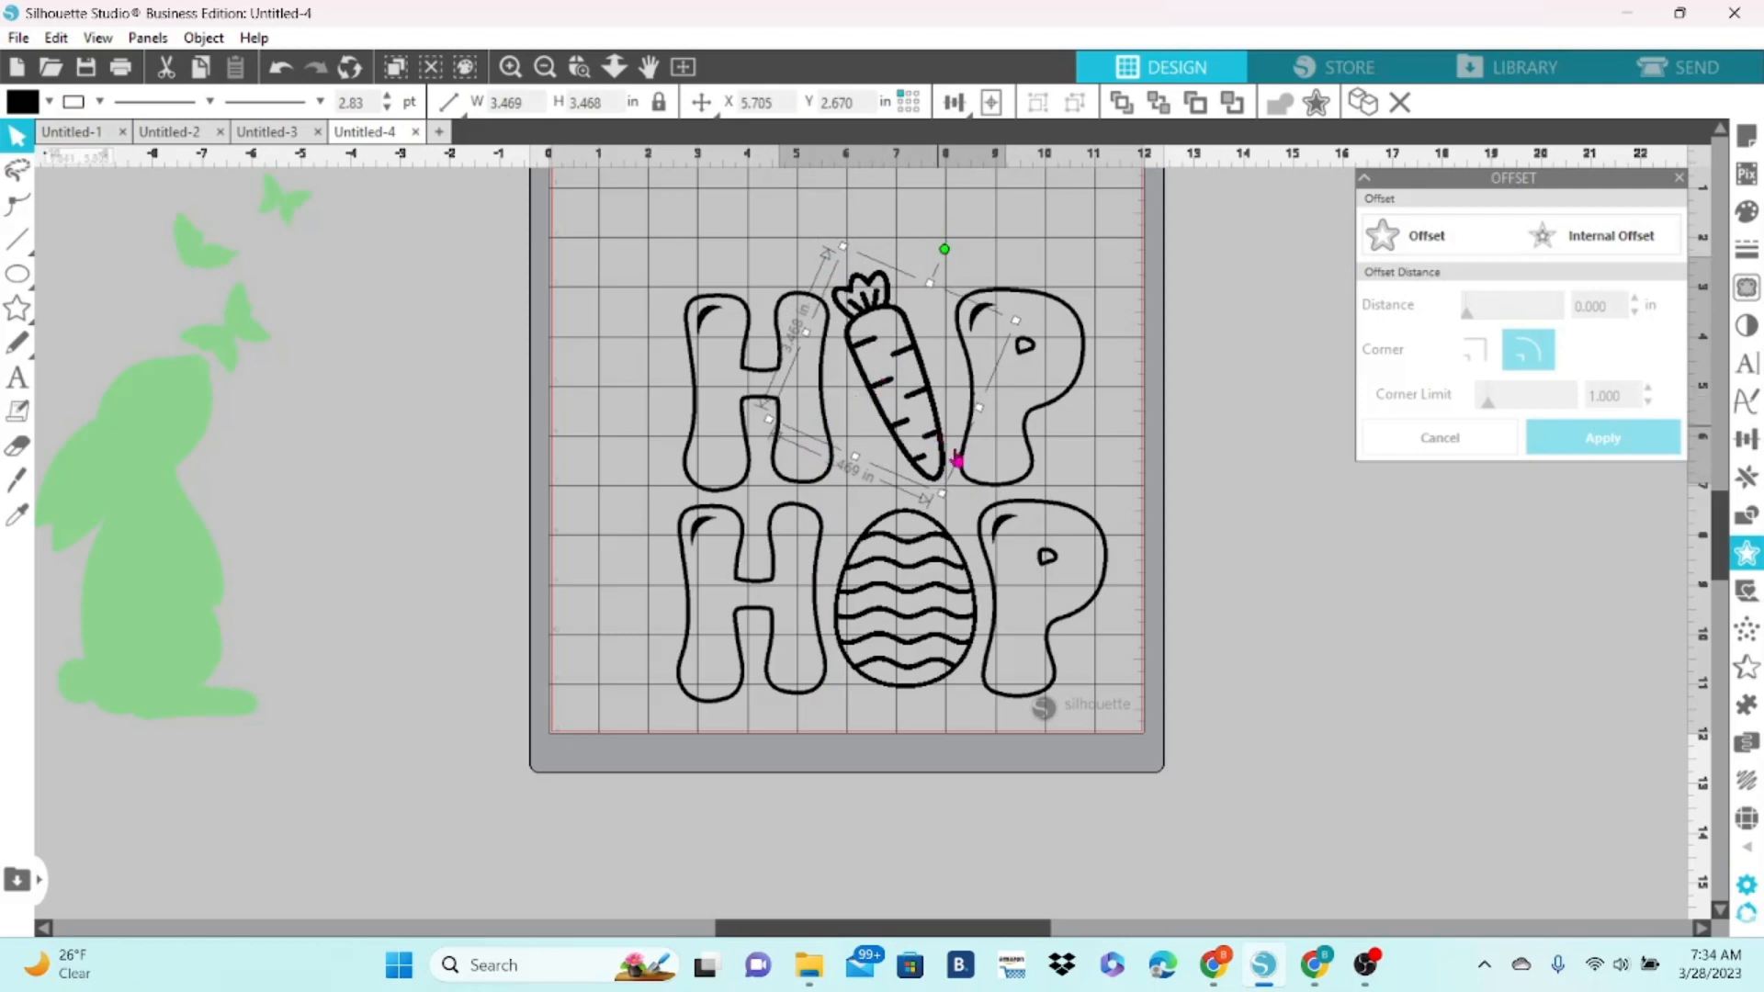
{"action": "left_click", "coordinate": [1192, 495]}
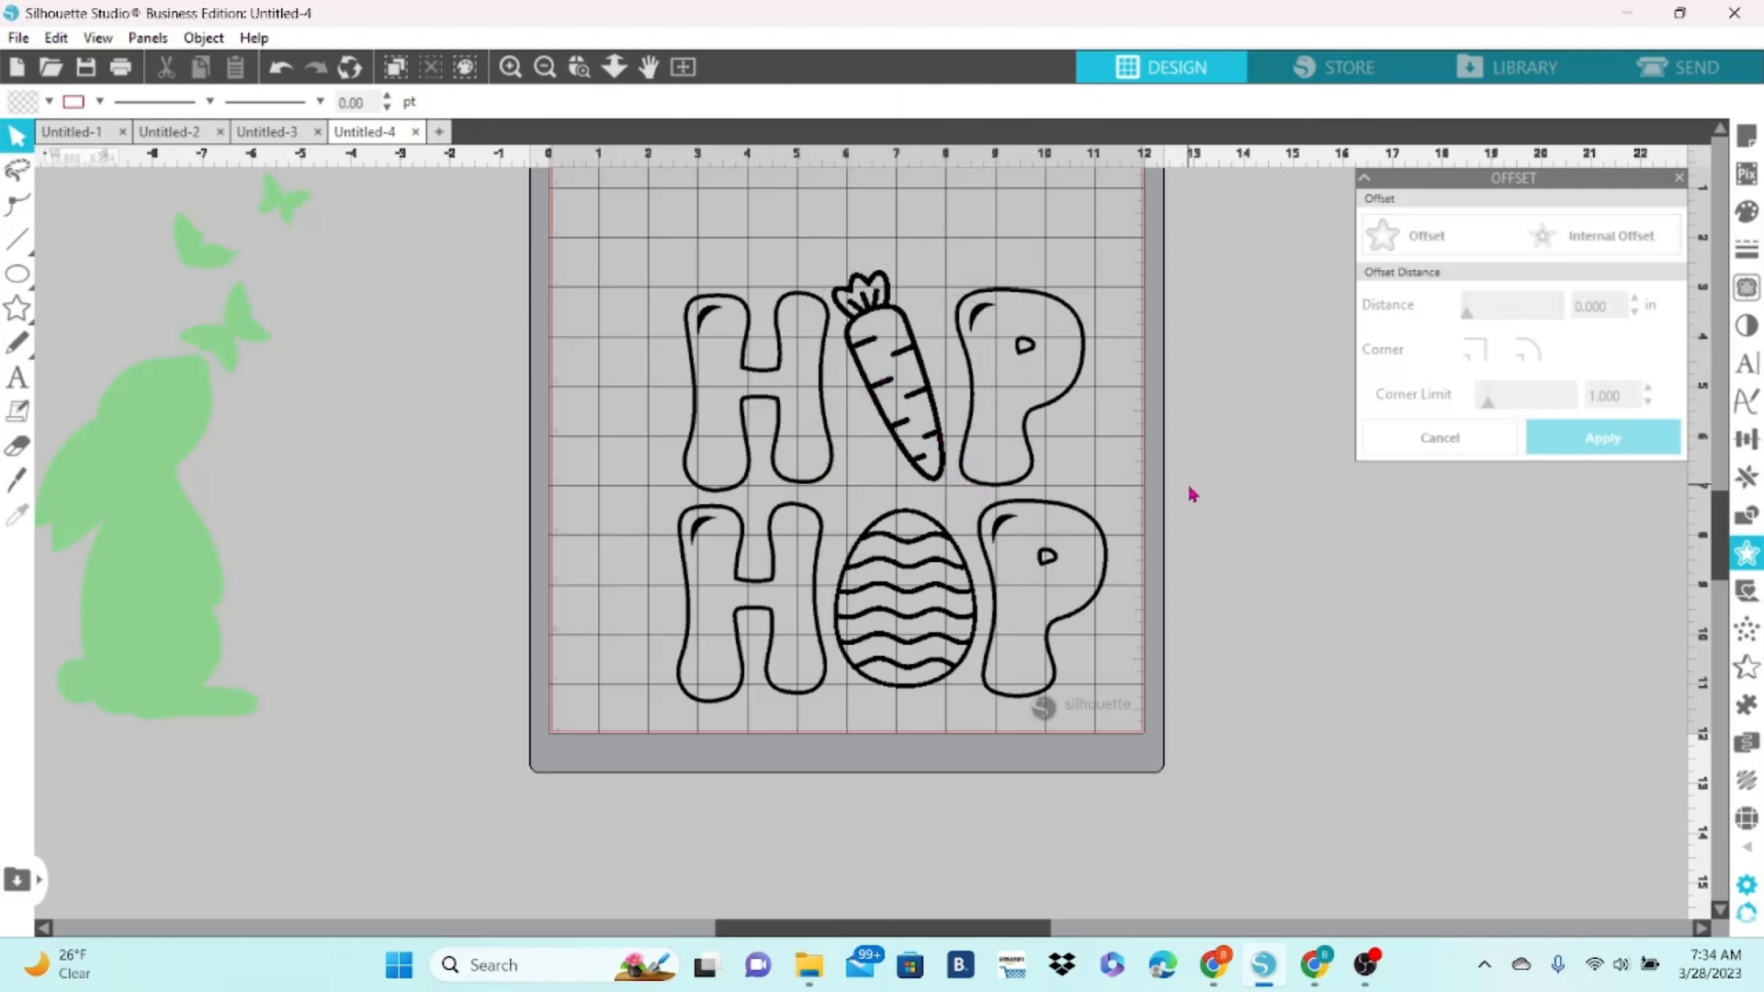
Group the first row's letters with the carrot, and group the second row's letters with the egg.
{"action": "left_click_drag", "start_coordinate": [617, 224], "coordinate": [1015, 394]}
{"action": "right_click", "coordinate": [1016, 288]}
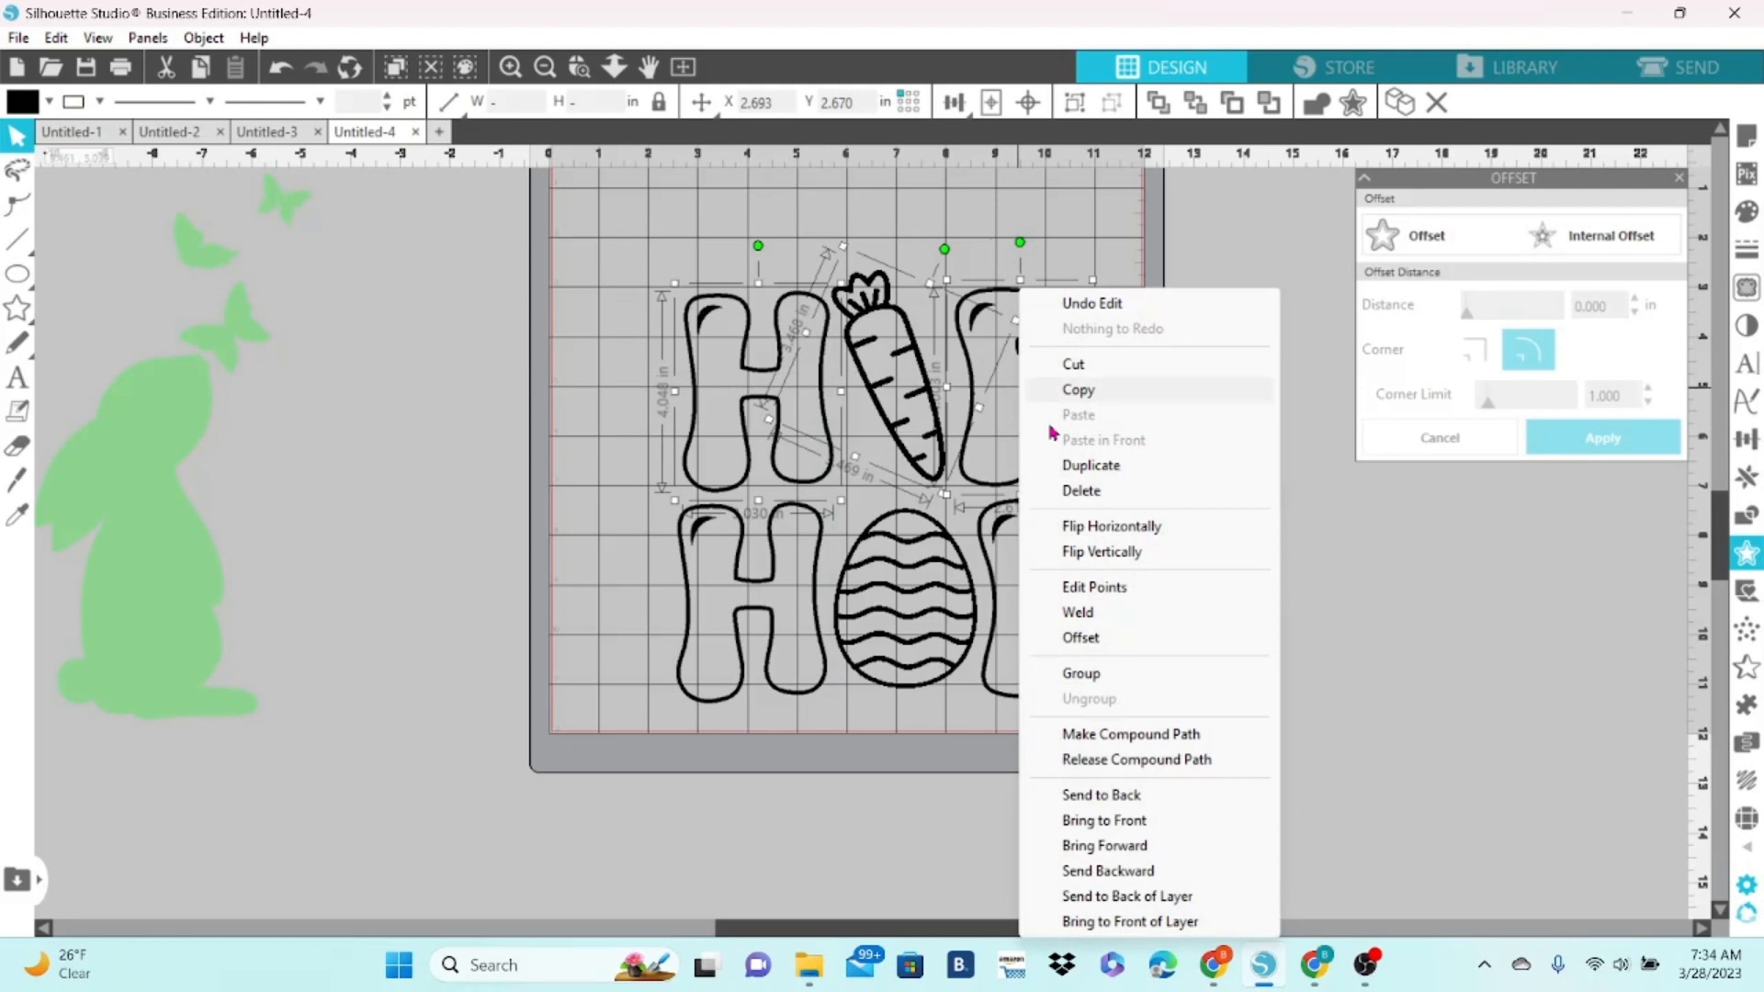
{"action": "left_click", "coordinate": [1078, 678]}
{"action": "left_click_drag", "start_coordinate": [626, 610], "coordinate": [1055, 670]}
{"action": "right_click", "coordinate": [1061, 661]}
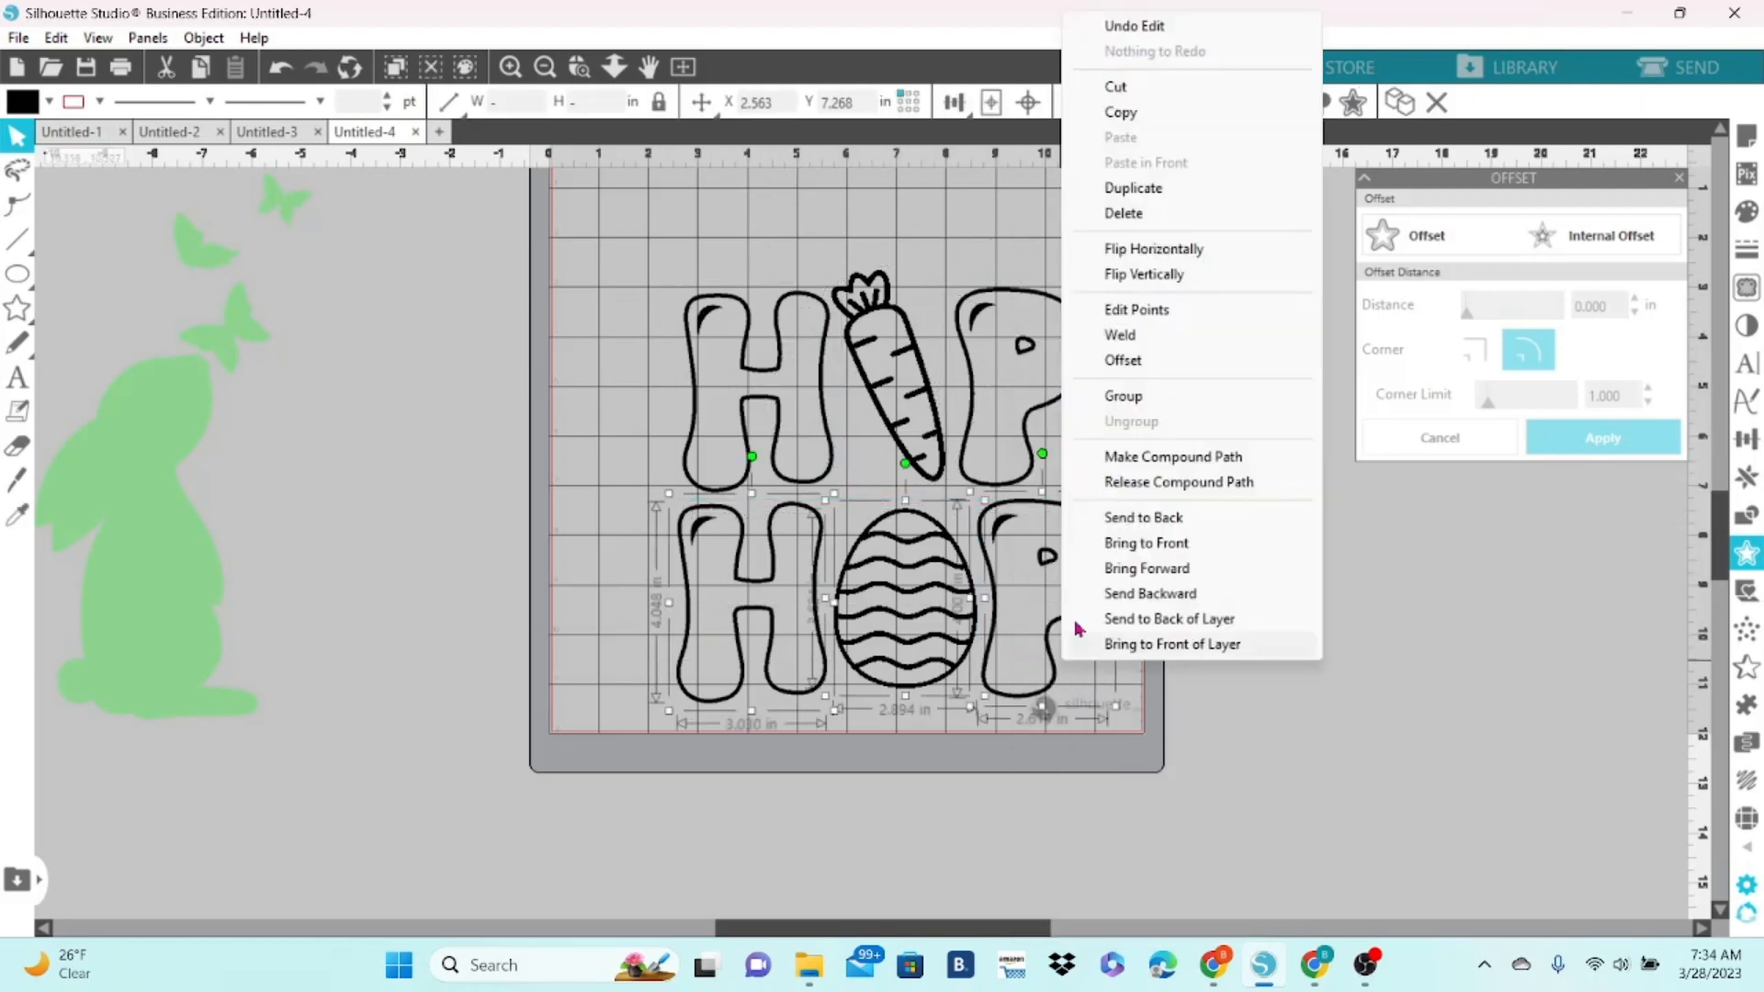
{"action": "left_click", "coordinate": [1115, 399]}
Center the two HOP rows horizontally on each other and group them together.
{"action": "left_click_drag", "start_coordinate": [621, 301], "coordinate": [982, 593]}
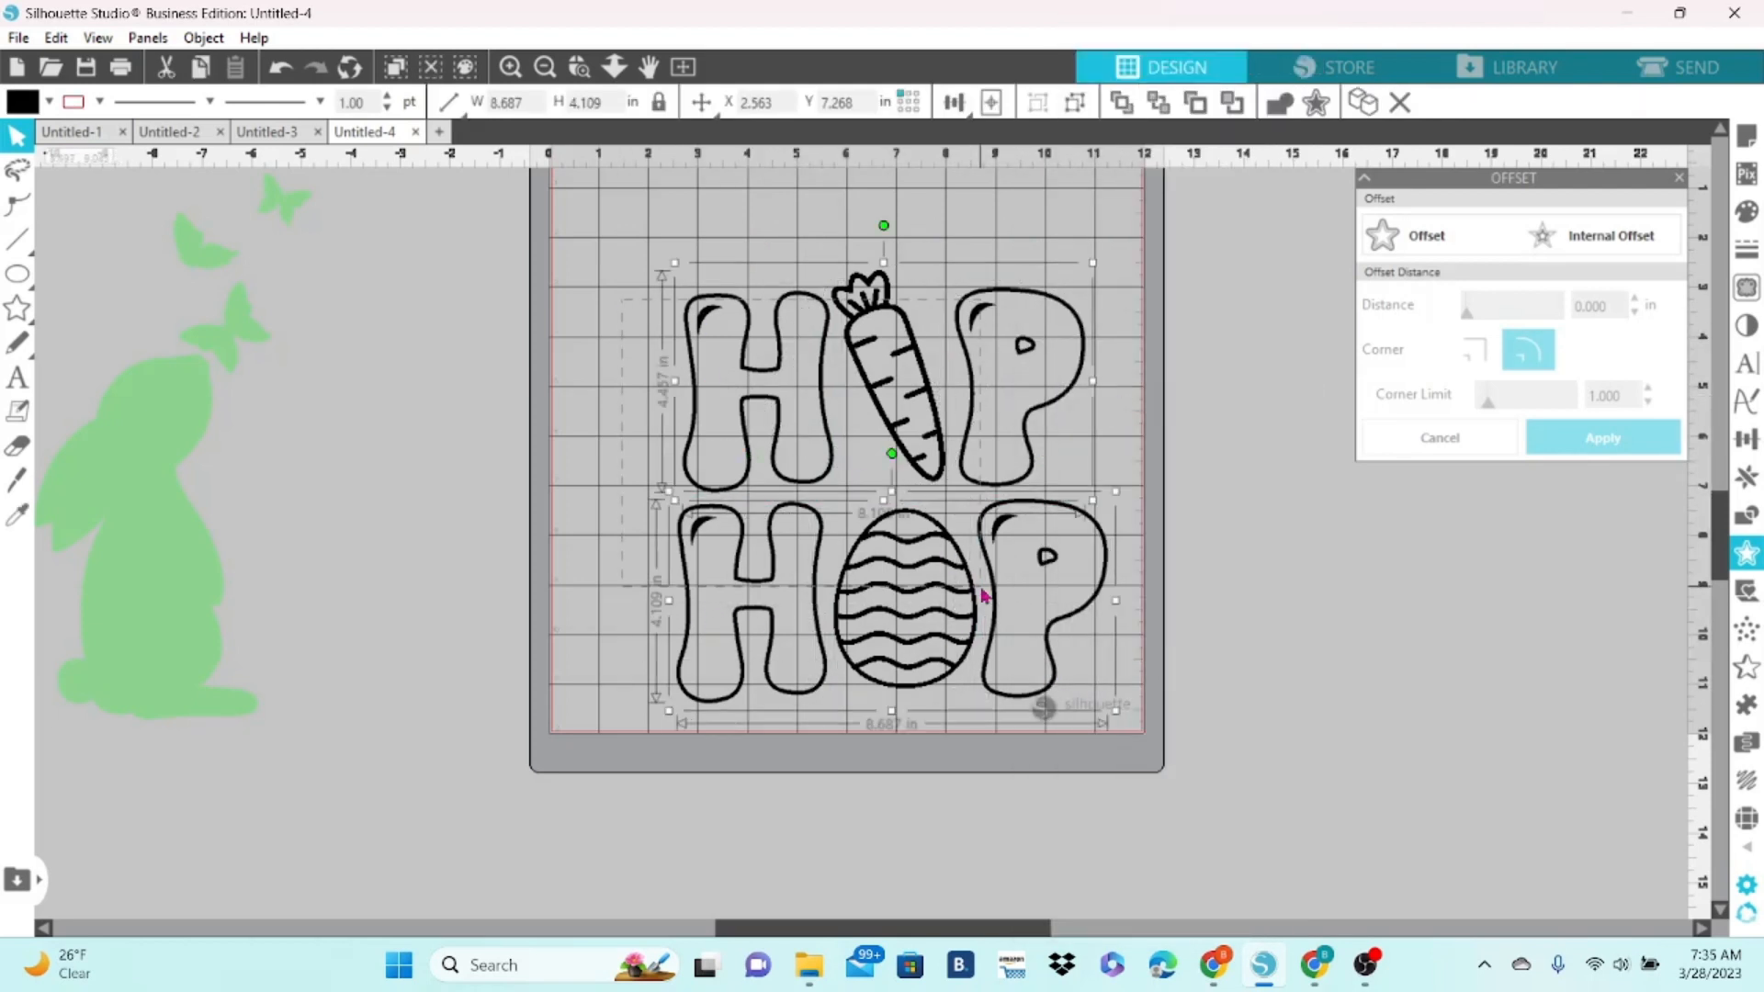
{"action": "left_click", "coordinate": [955, 106]}
{"action": "left_click", "coordinate": [990, 139]}
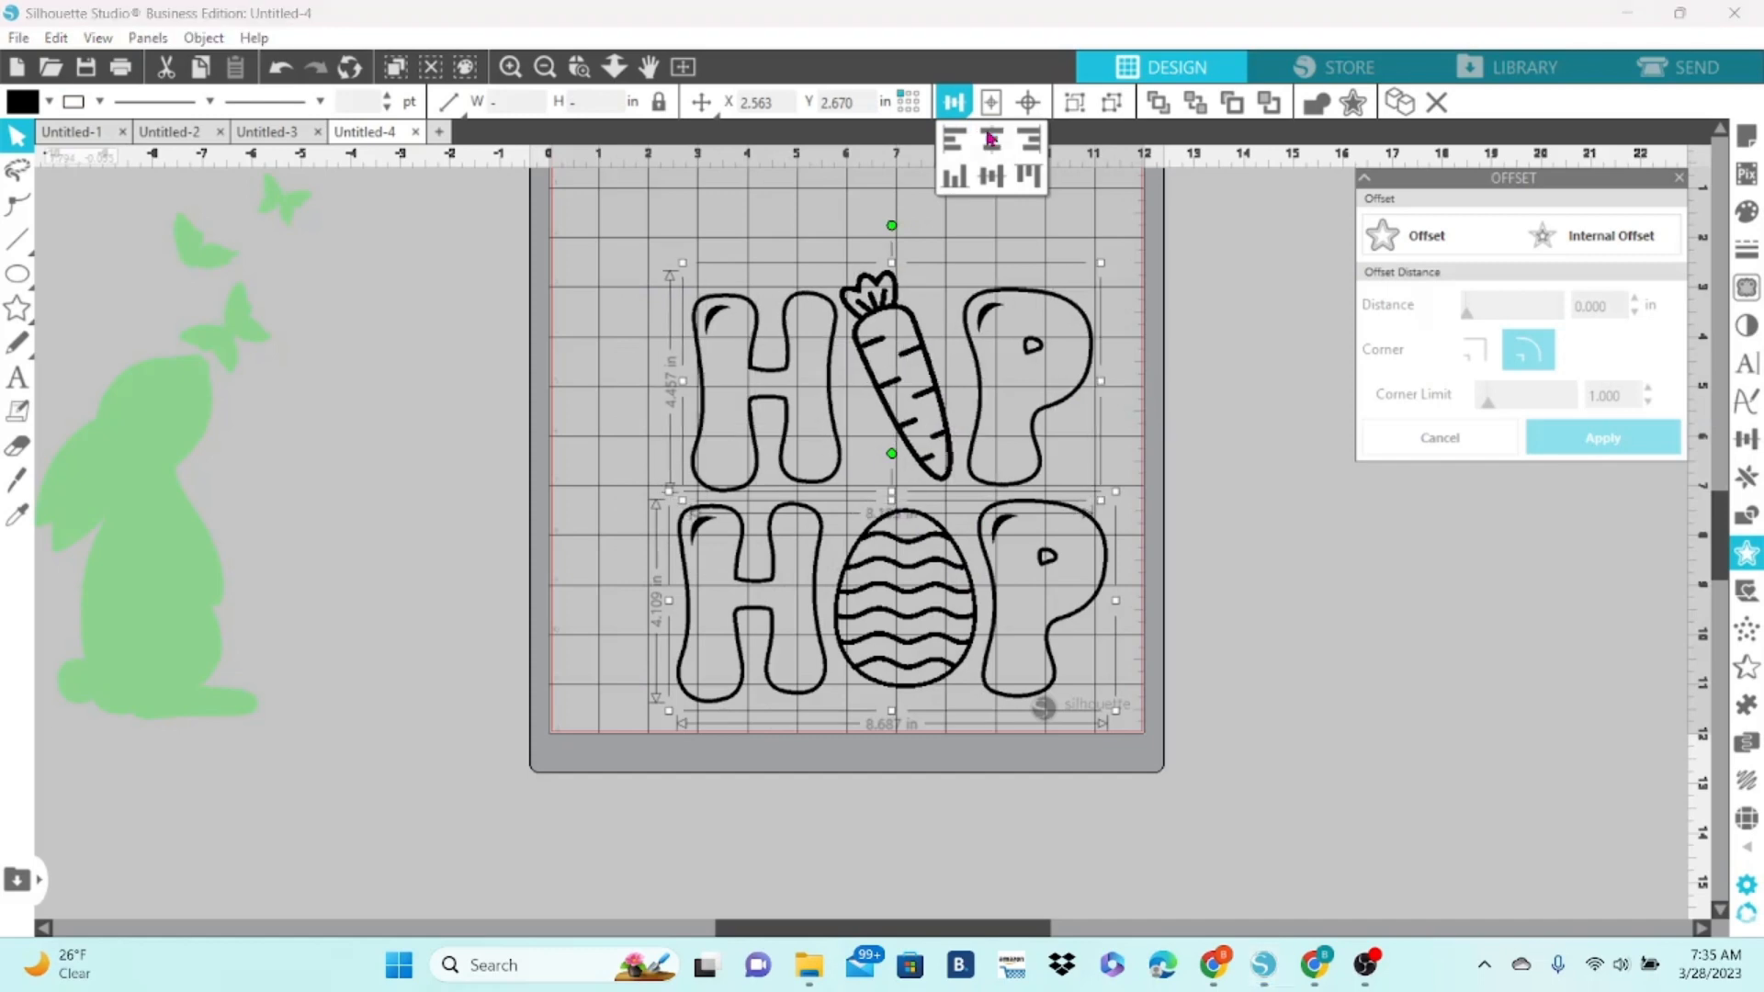
{"action": "right_click", "coordinate": [882, 381]}
{"action": "left_click", "coordinate": [942, 651]}
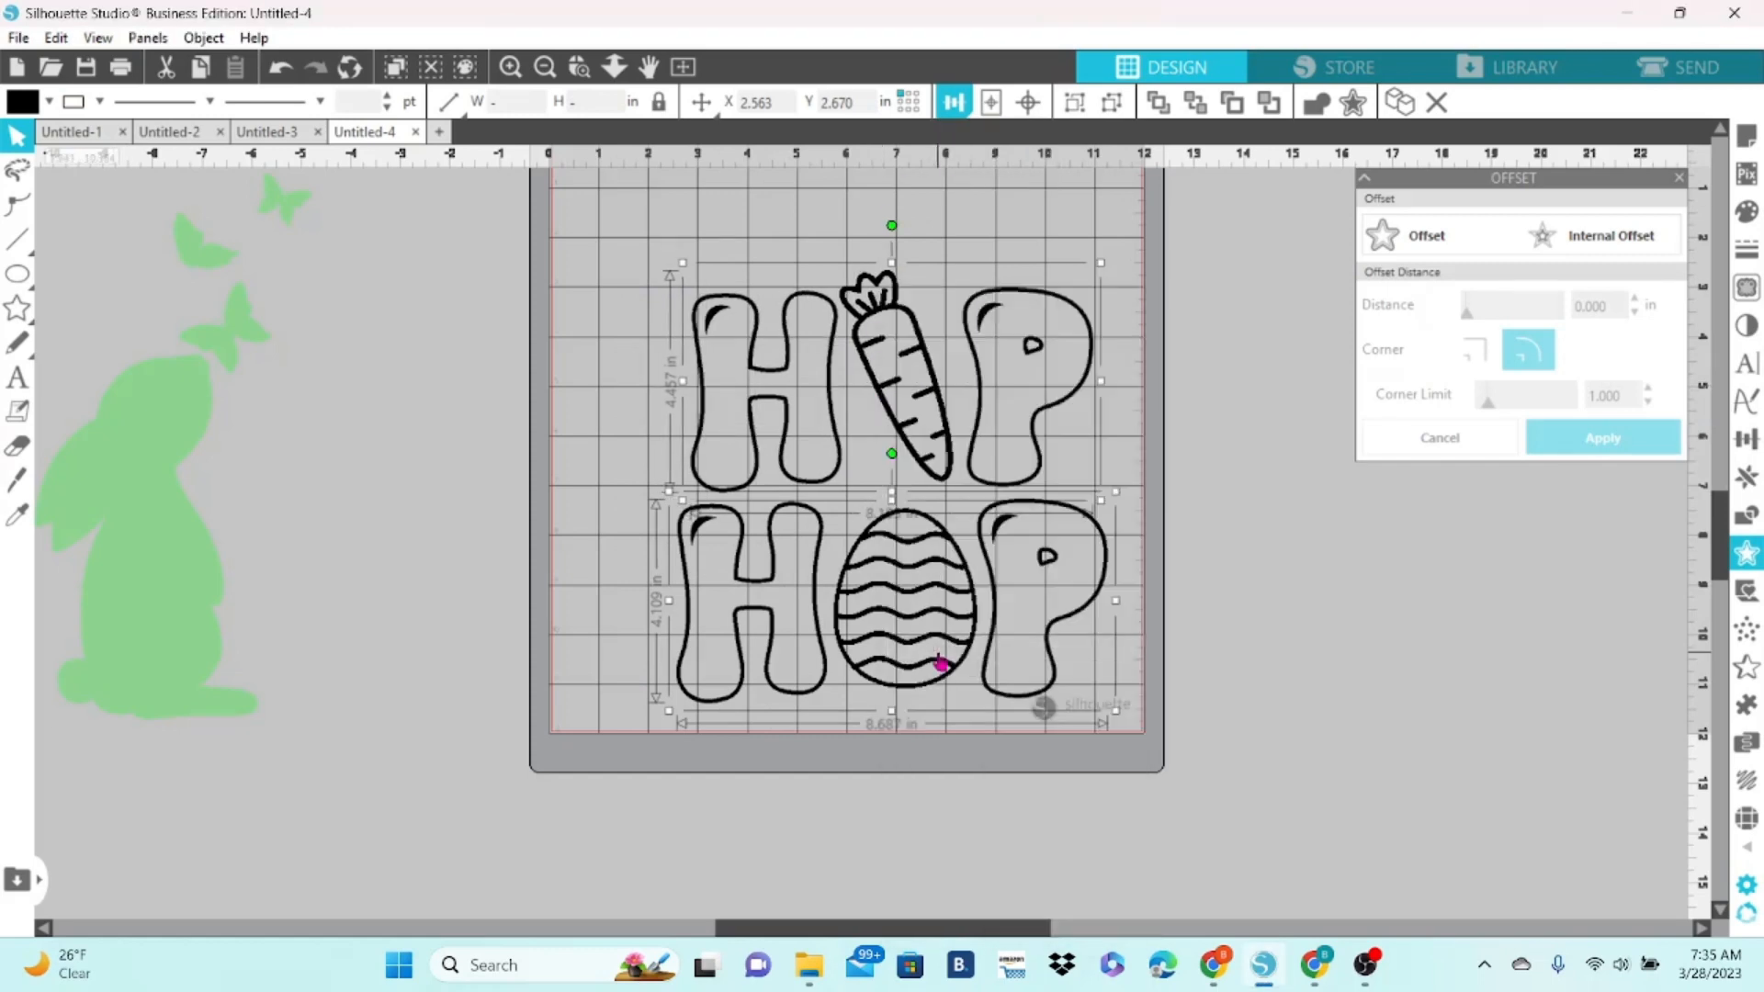
Place the green bunny and butterflies on the mat beside the lettering and apply a 0.110 in rounded offset around them.
{"action": "left_click_drag", "start_coordinate": [964, 654], "coordinate": [1060, 650]}
{"action": "left_click_drag", "start_coordinate": [189, 617], "coordinate": [641, 654]}
{"action": "left_click", "coordinate": [1381, 244]}
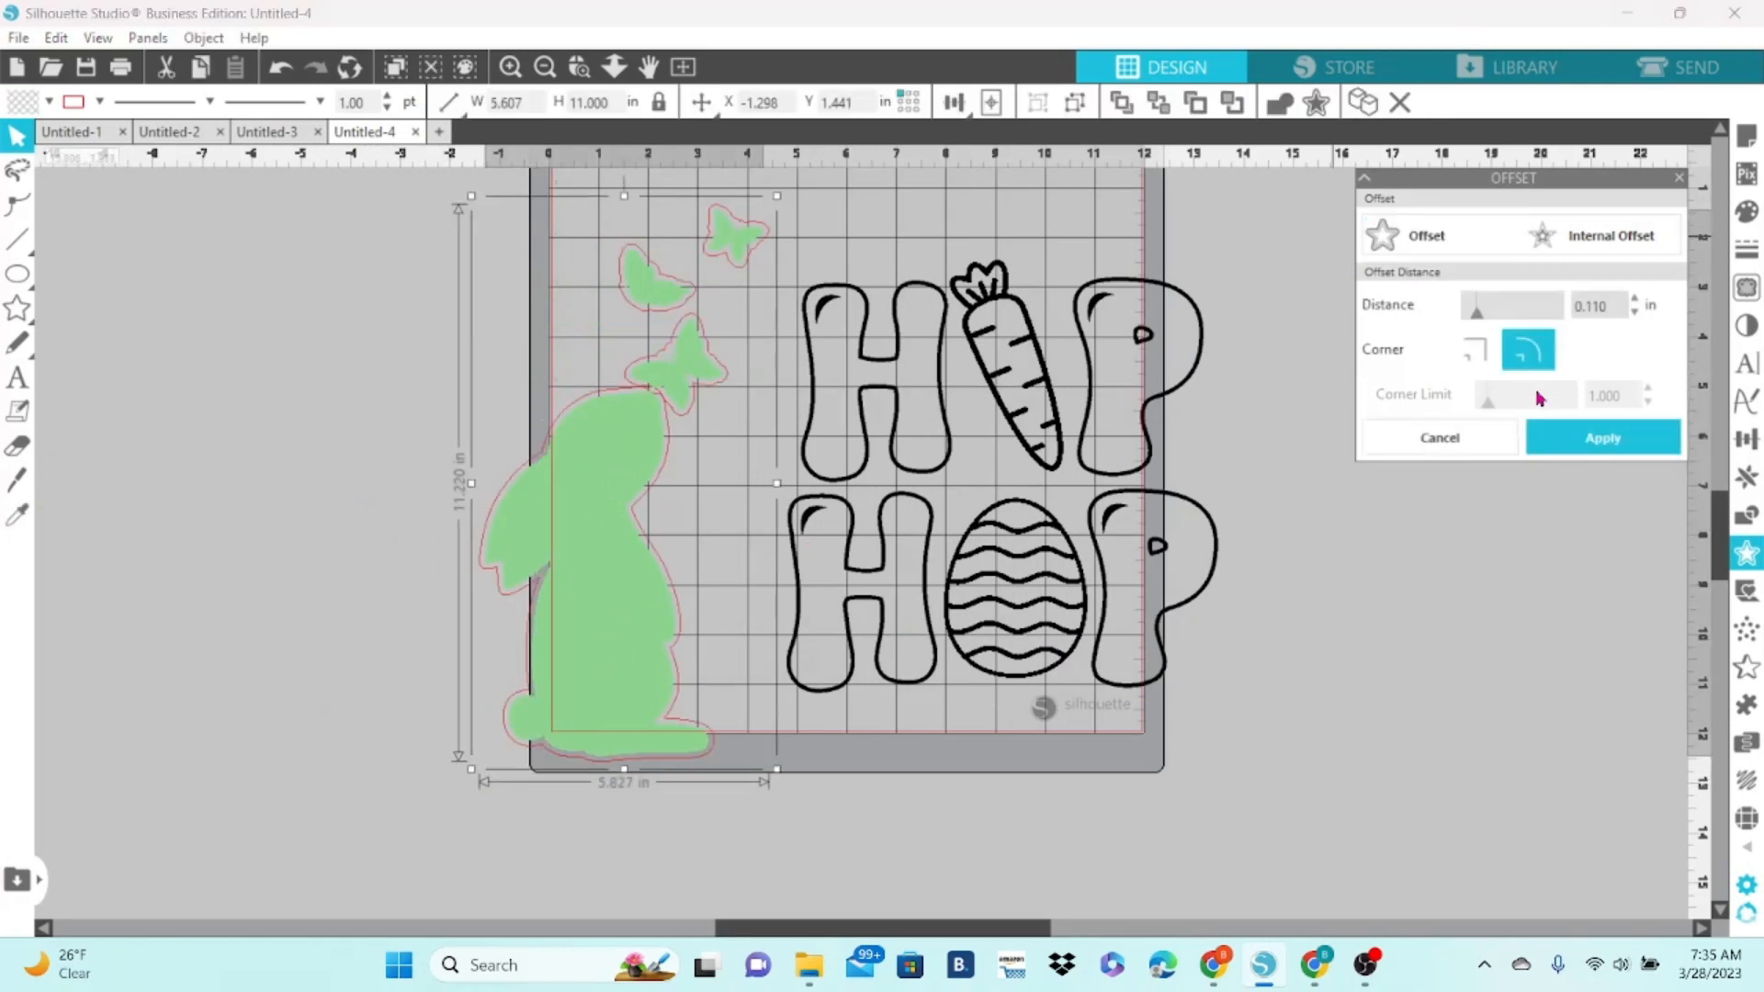
{"action": "left_click", "coordinate": [1558, 445]}
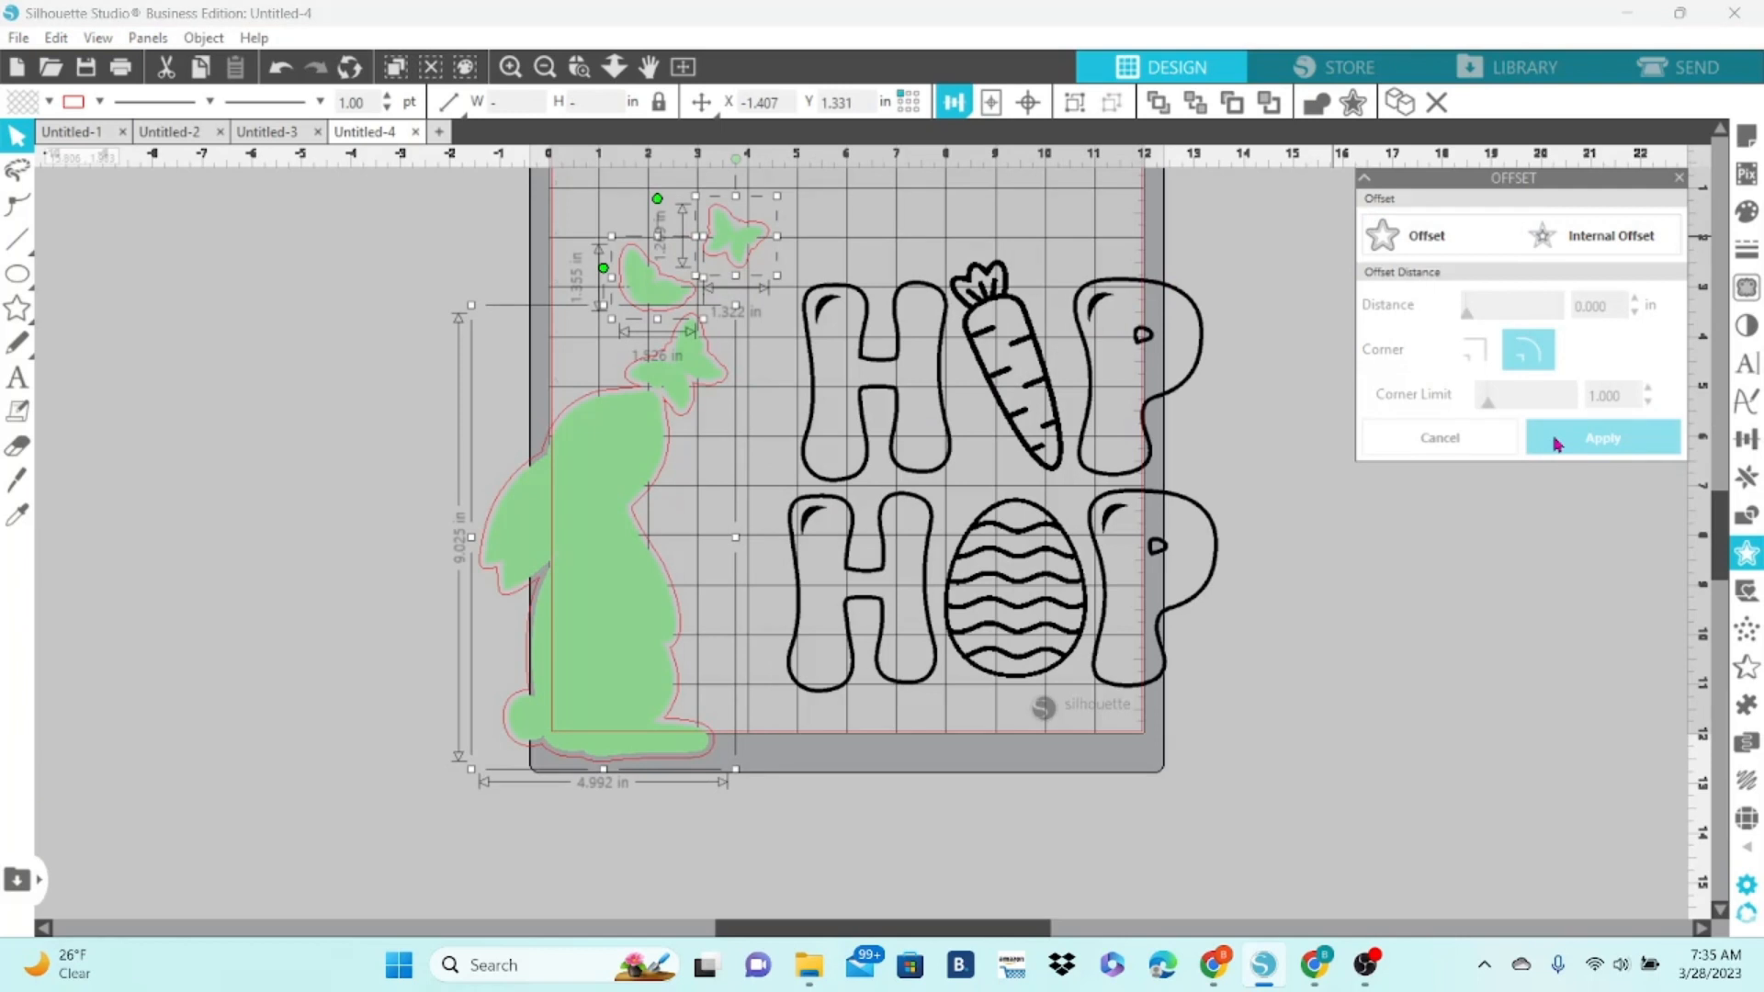
Group the offset pieces and make a compound path from them and the green bunny with butterflies.
{"action": "right_click", "coordinate": [735, 768]}
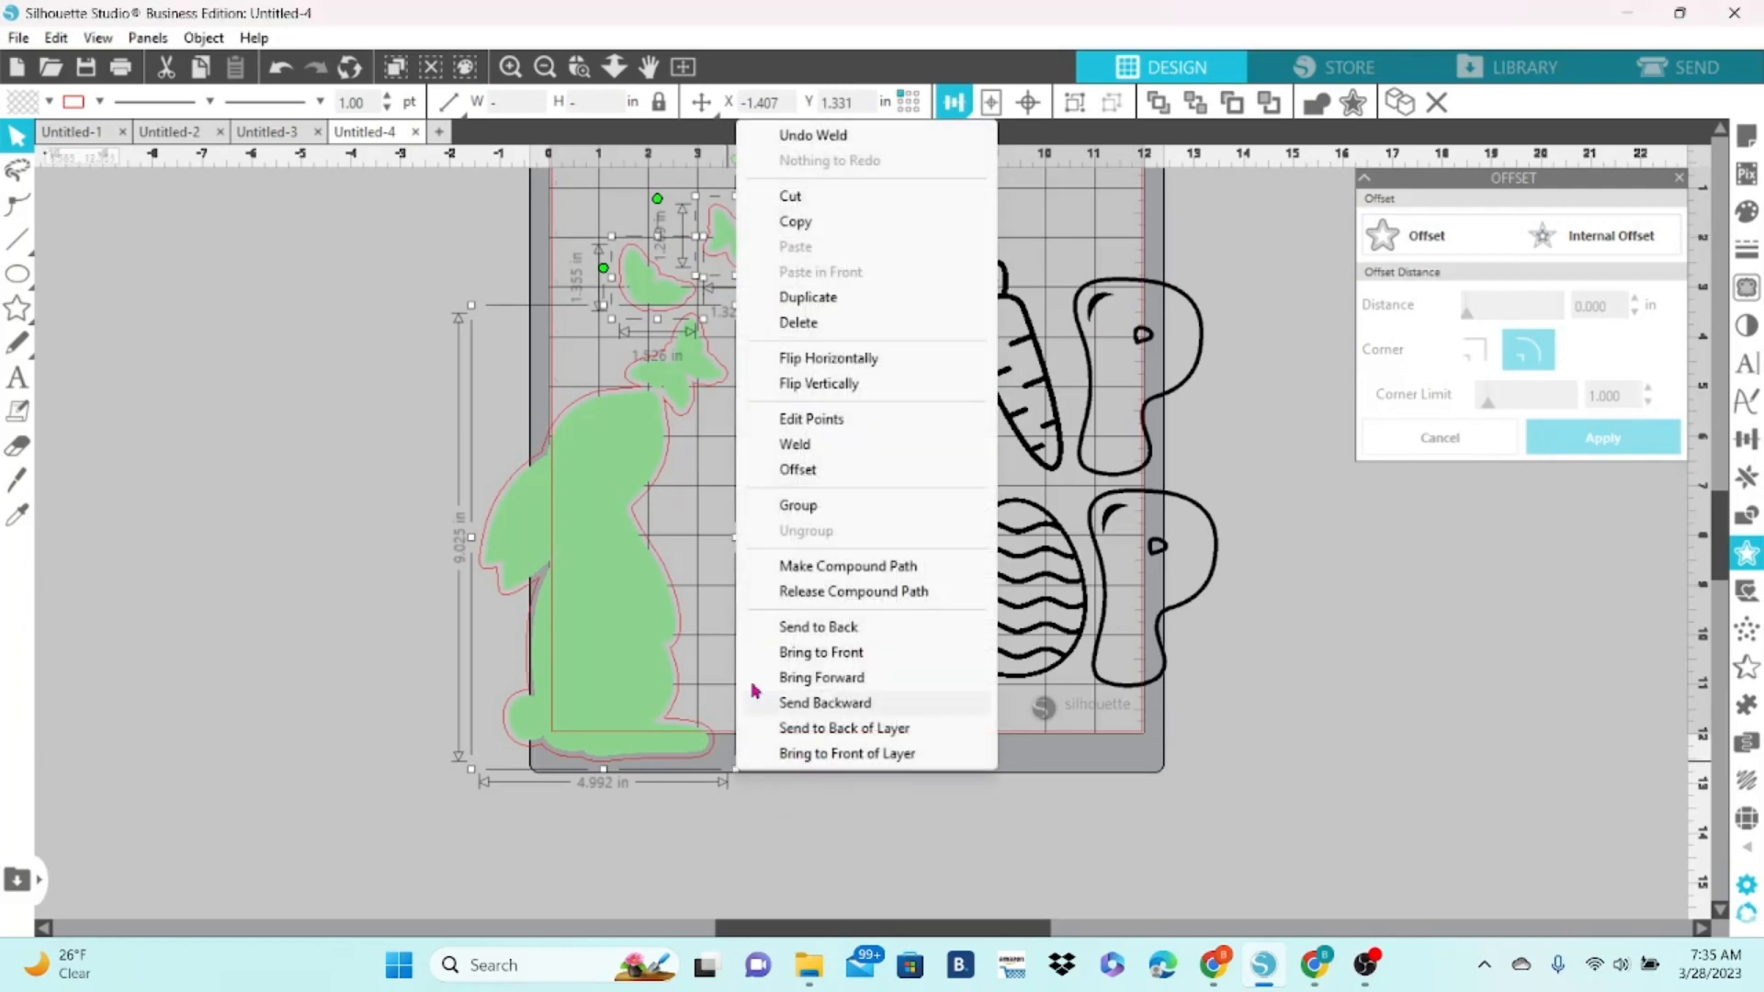
{"action": "left_click", "coordinate": [827, 506]}
{"action": "left_click_drag", "start_coordinate": [422, 252], "coordinate": [644, 496]}
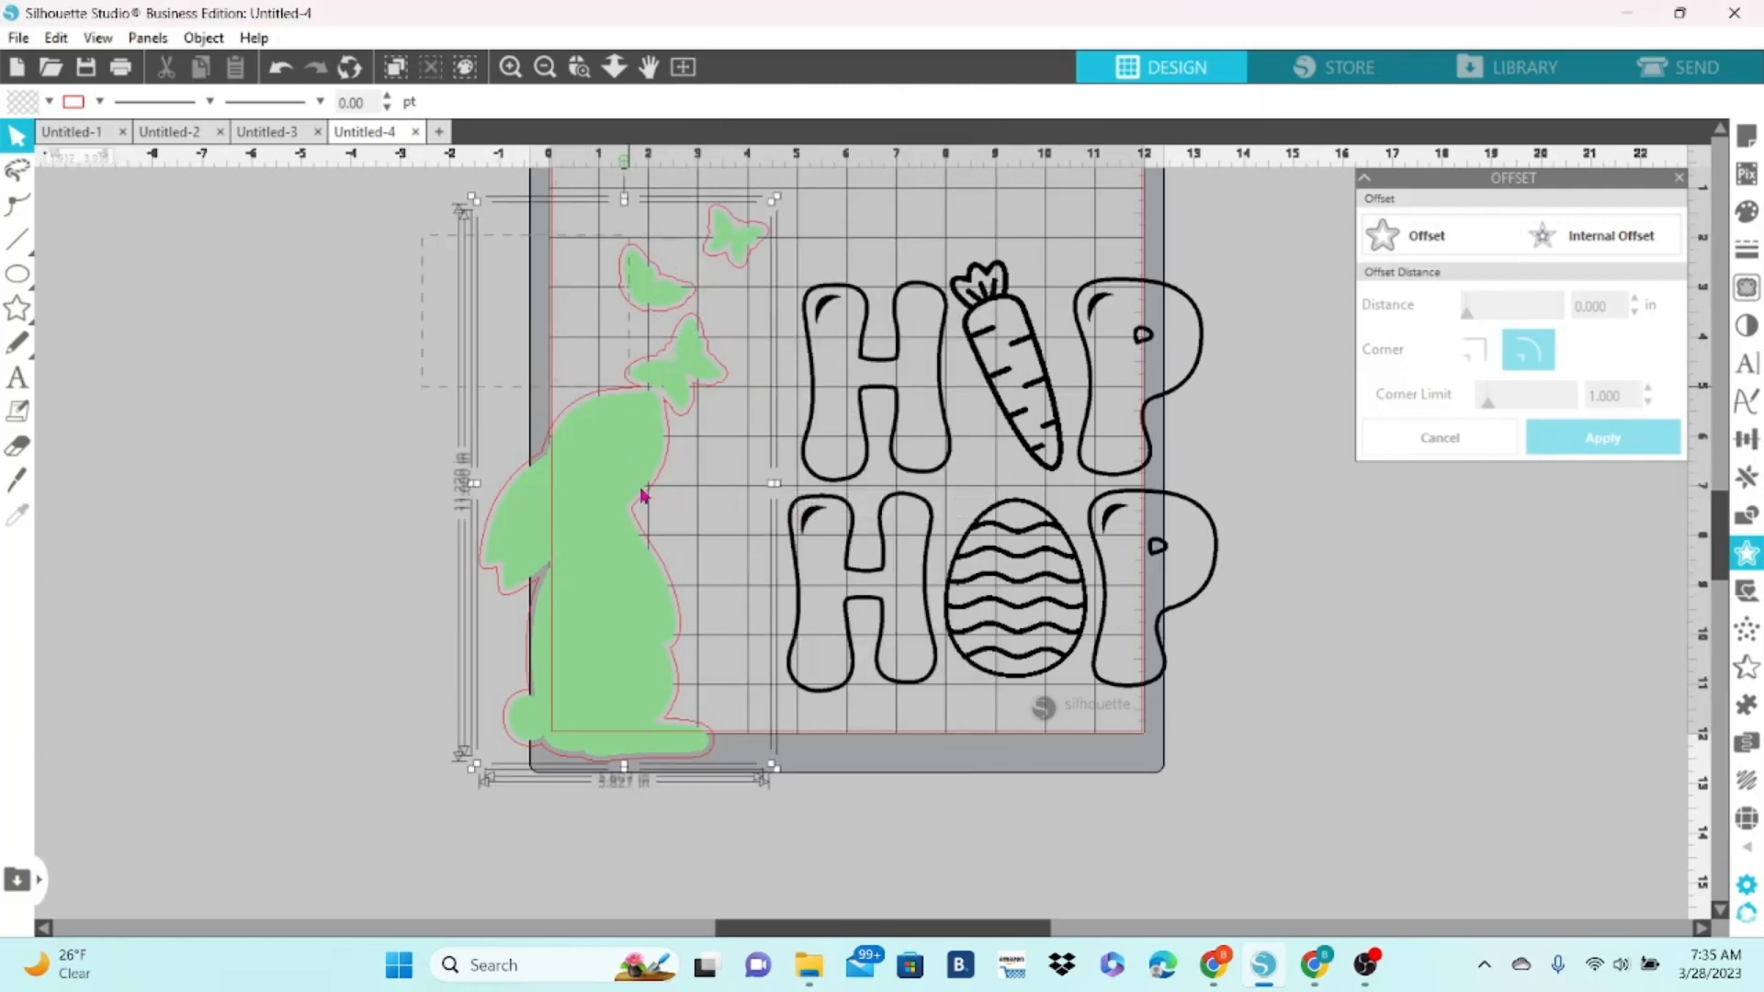
{"action": "right_click", "coordinate": [673, 577]}
{"action": "left_click", "coordinate": [746, 743]}
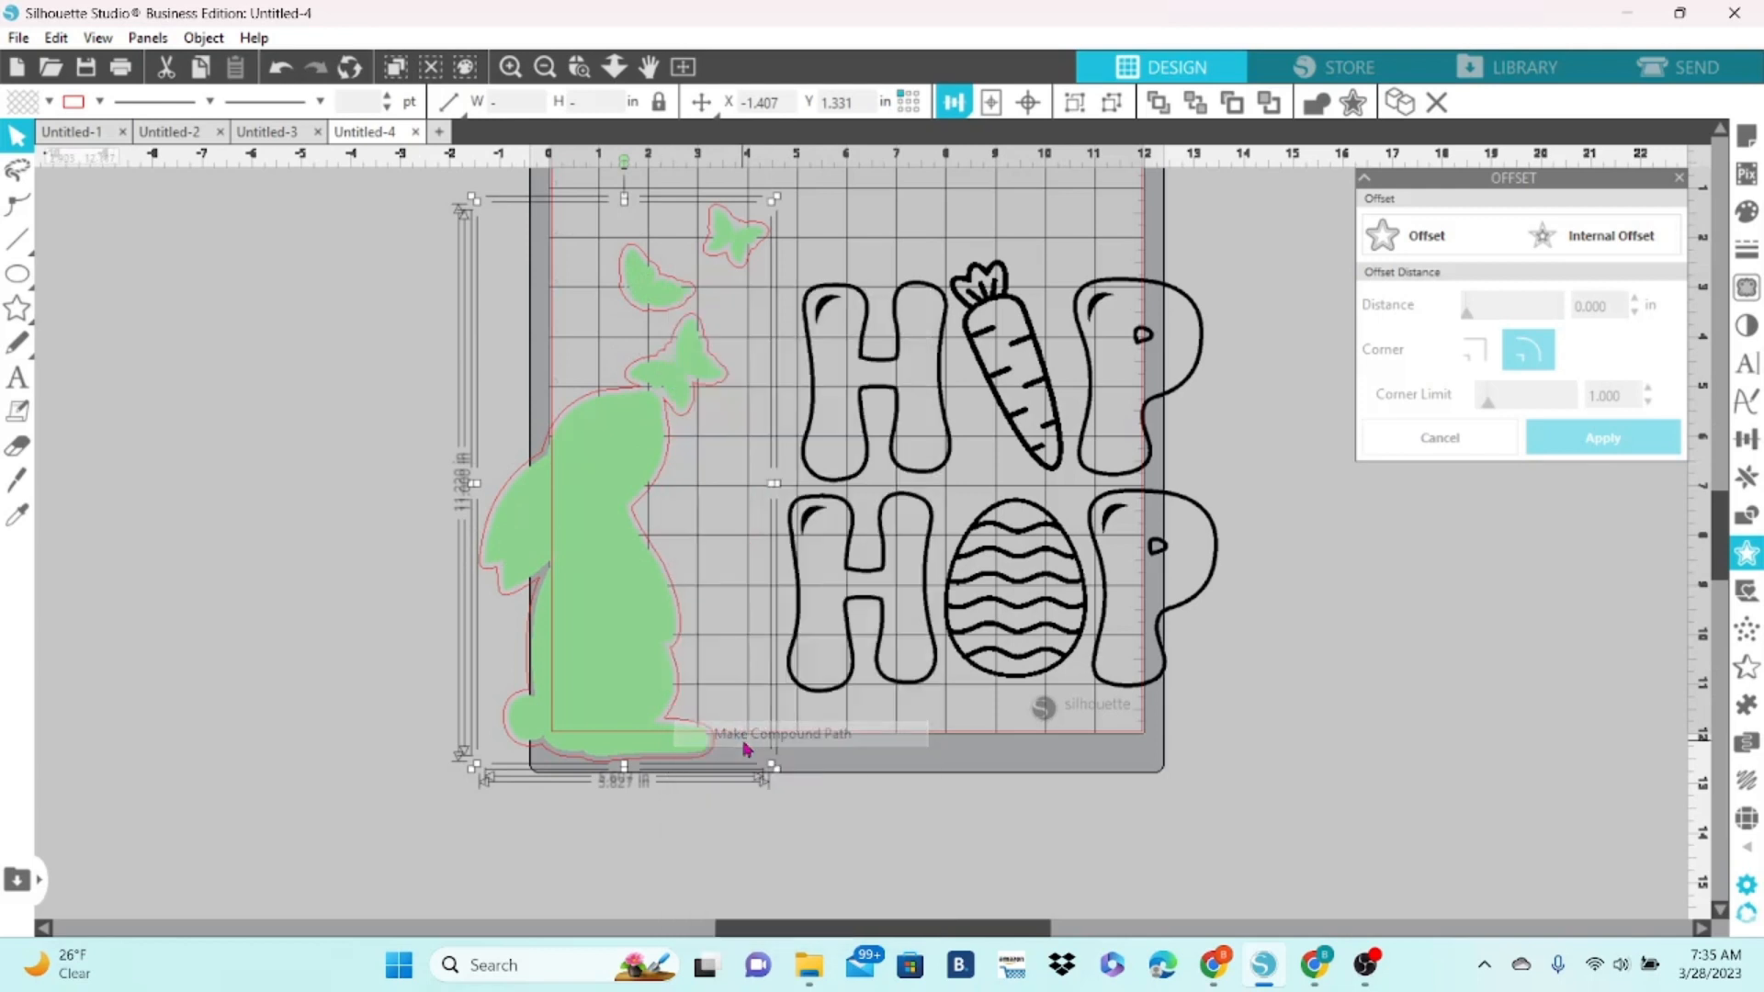
Give the bunny and butterfly outline a black fill and a black line color.
{"action": "left_click", "coordinate": [49, 102]}
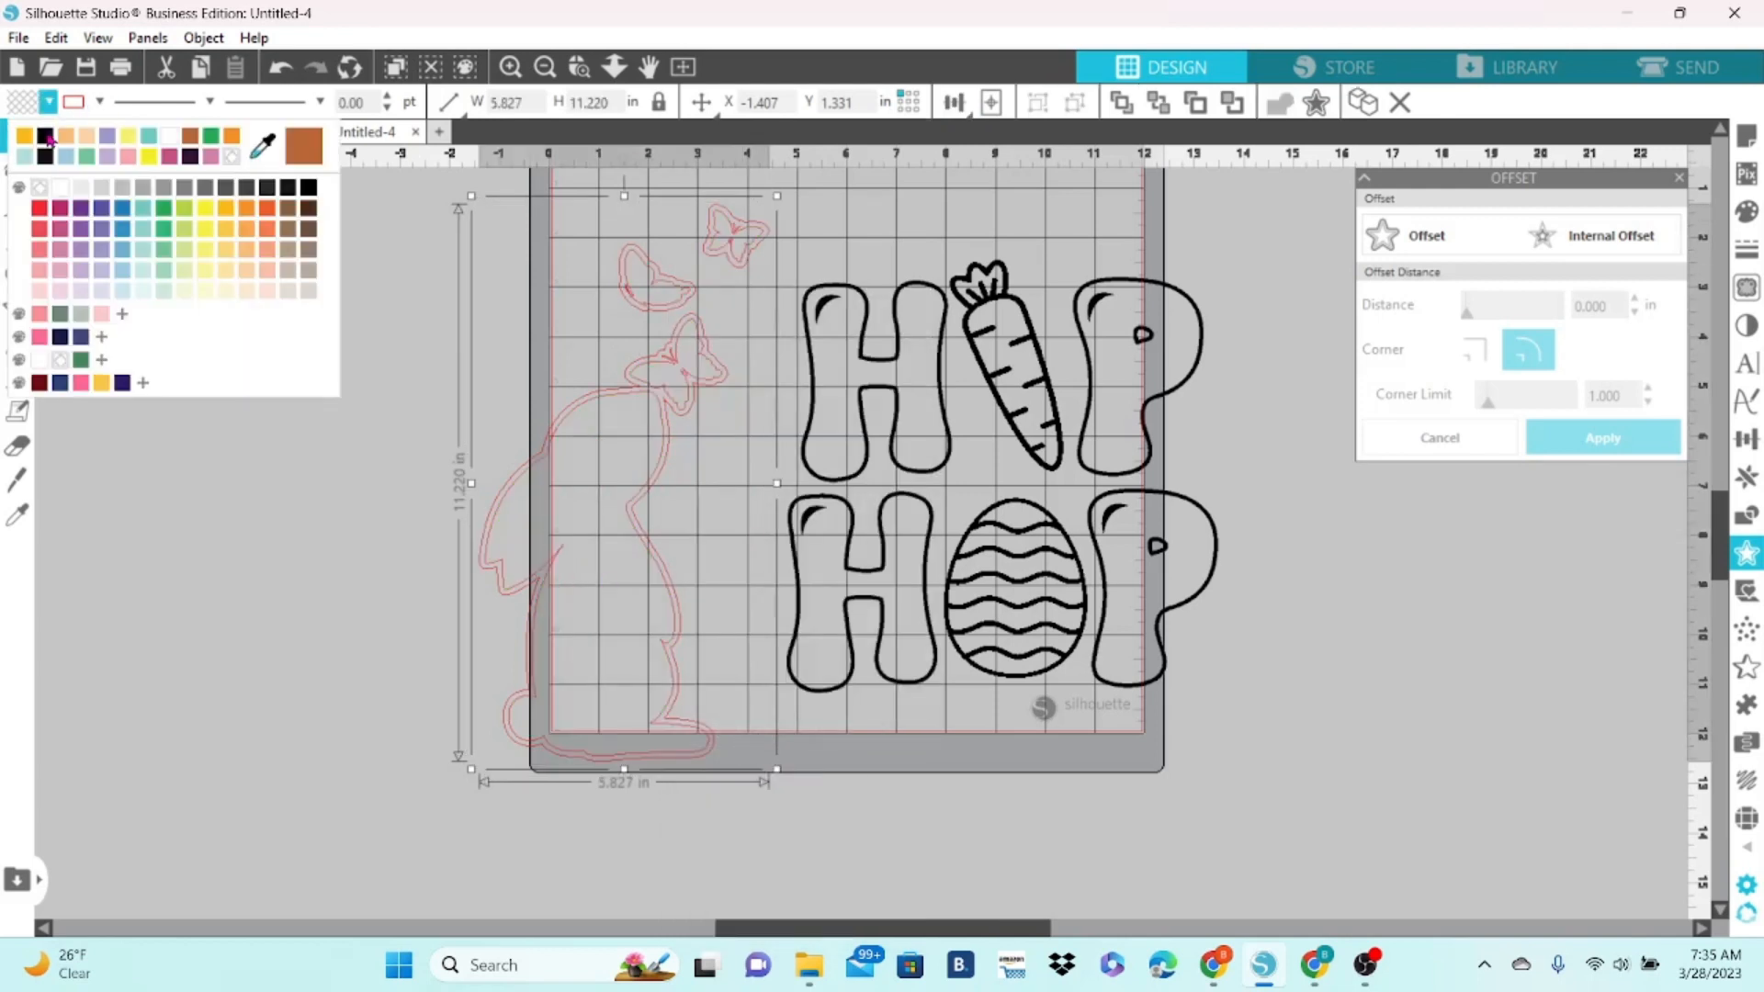
{"action": "left_click", "coordinate": [46, 136]}
{"action": "left_click", "coordinate": [100, 104]}
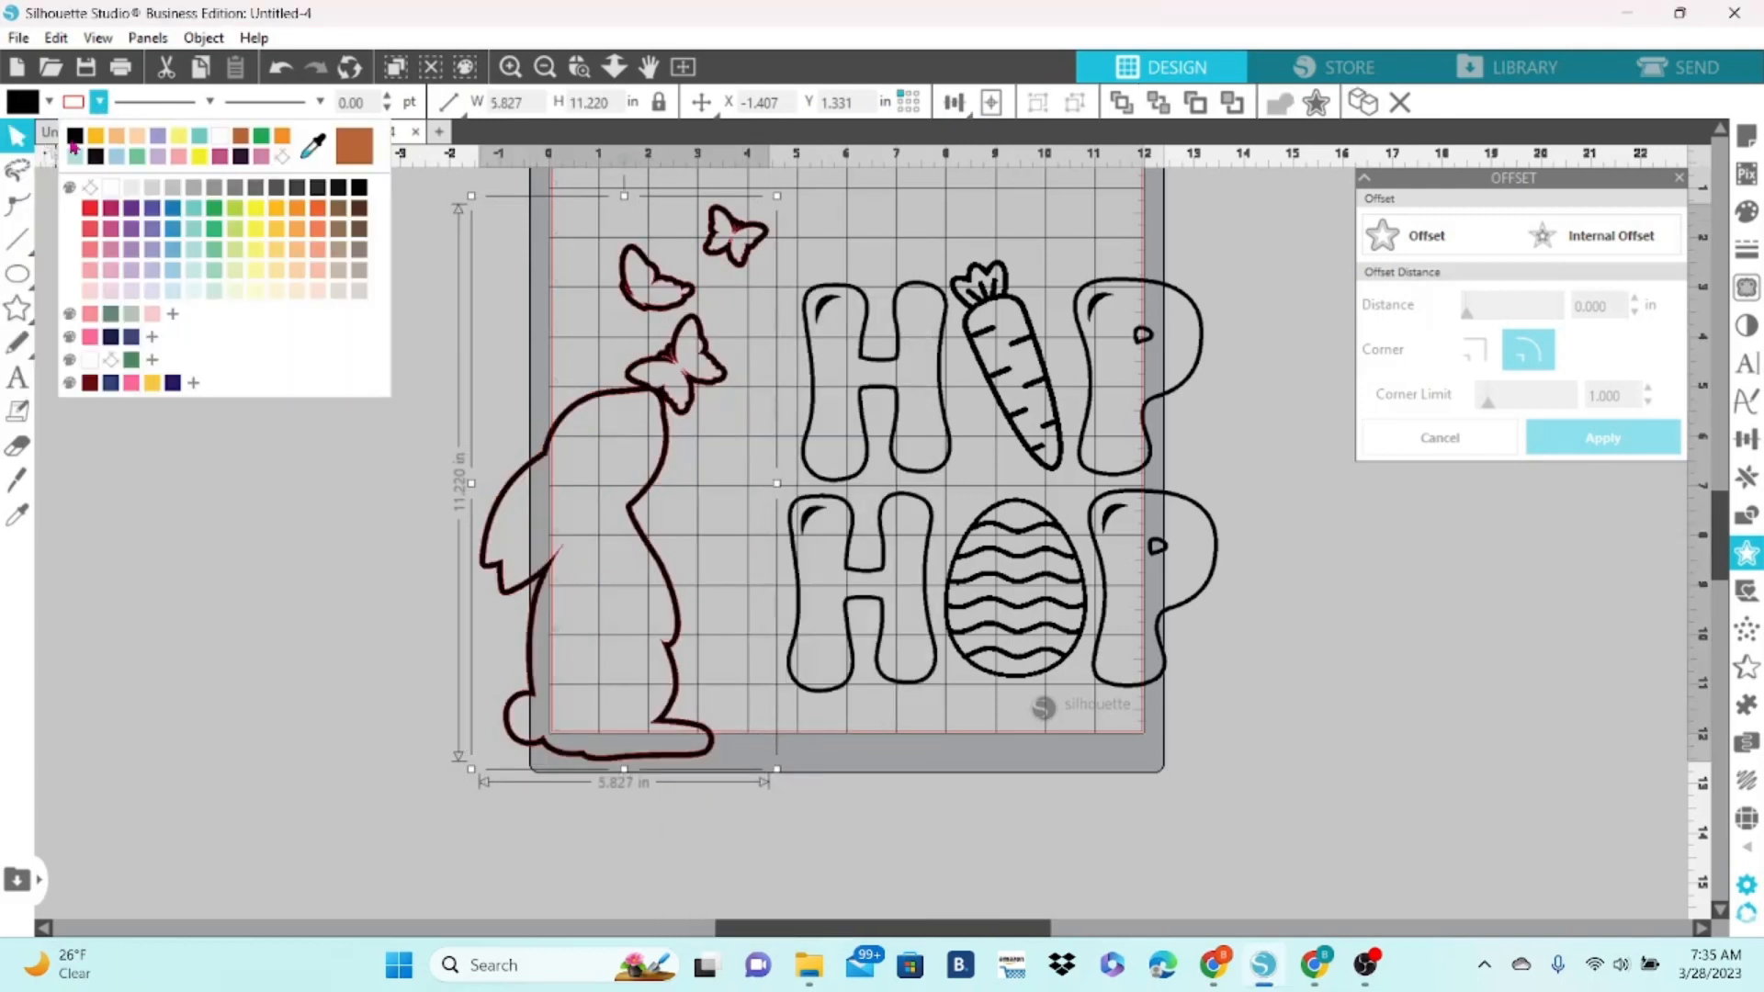
{"action": "left_click", "coordinate": [73, 143]}
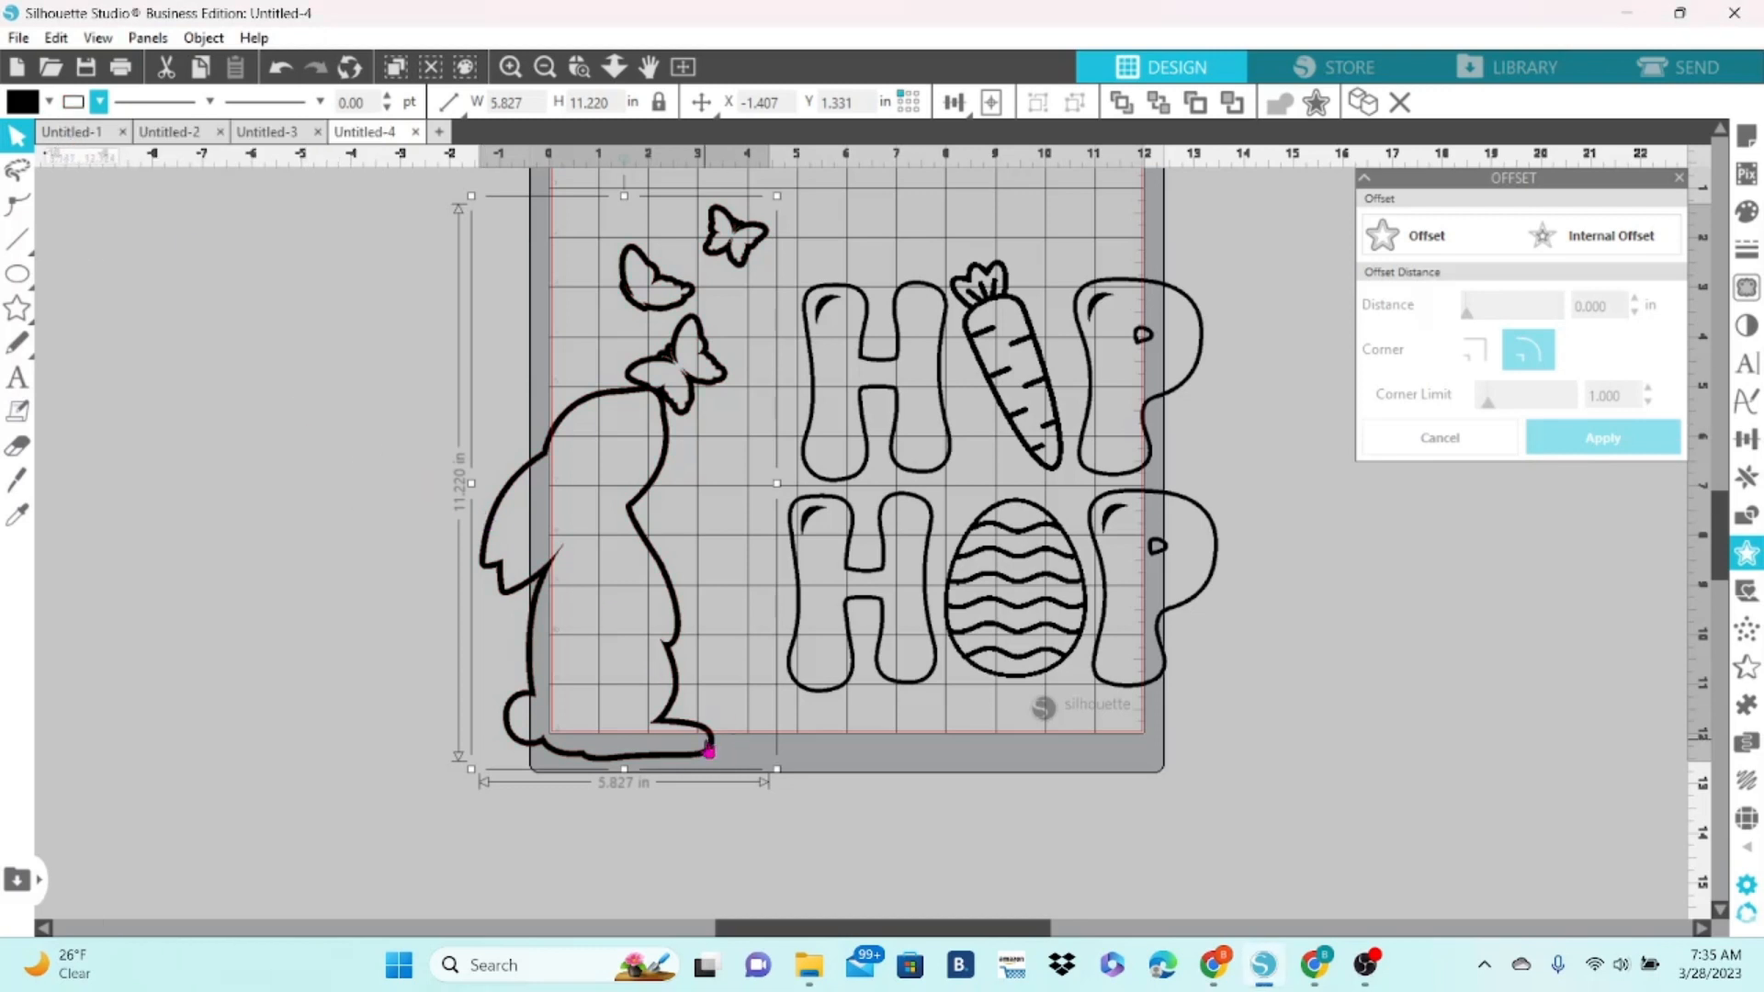
Scale the bunny outline down to about 5.45 in wide within the mat and group it with the lettering.
{"action": "left_click_drag", "start_coordinate": [712, 750], "coordinate": [839, 726]}
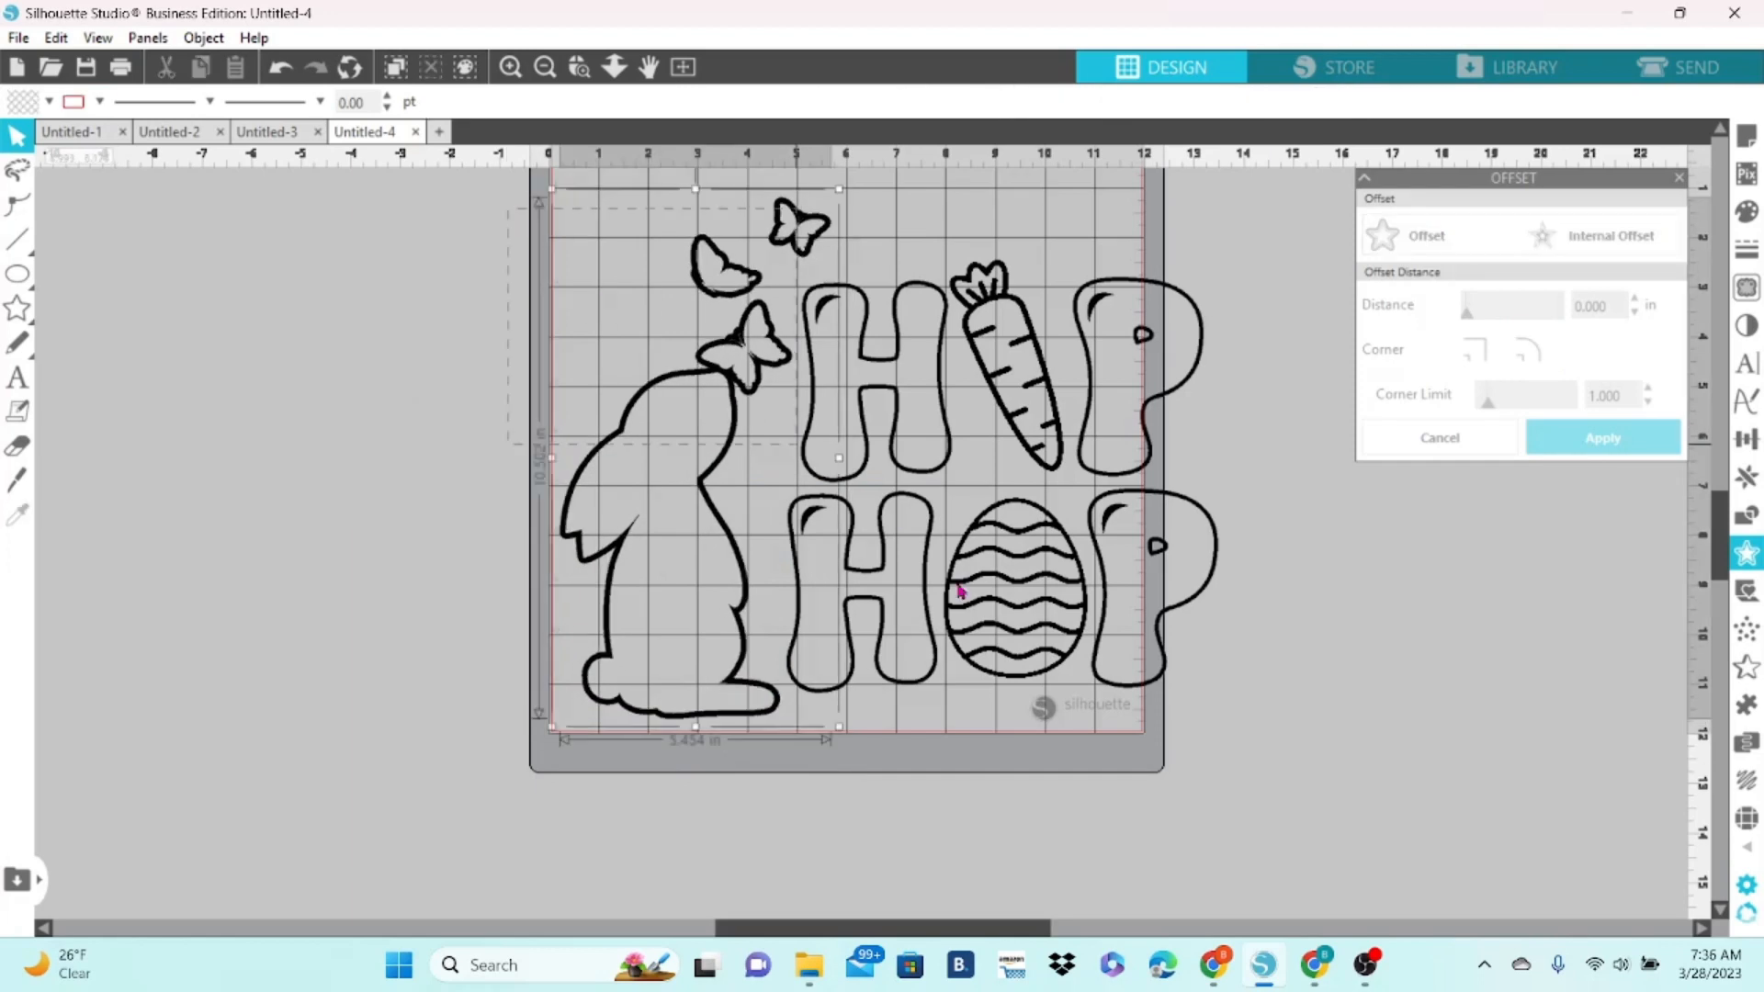
{"action": "left_click", "coordinate": [956, 590], "text": "shift"}
{"action": "right_click", "coordinate": [1124, 649]}
{"action": "left_click", "coordinate": [1187, 643]}
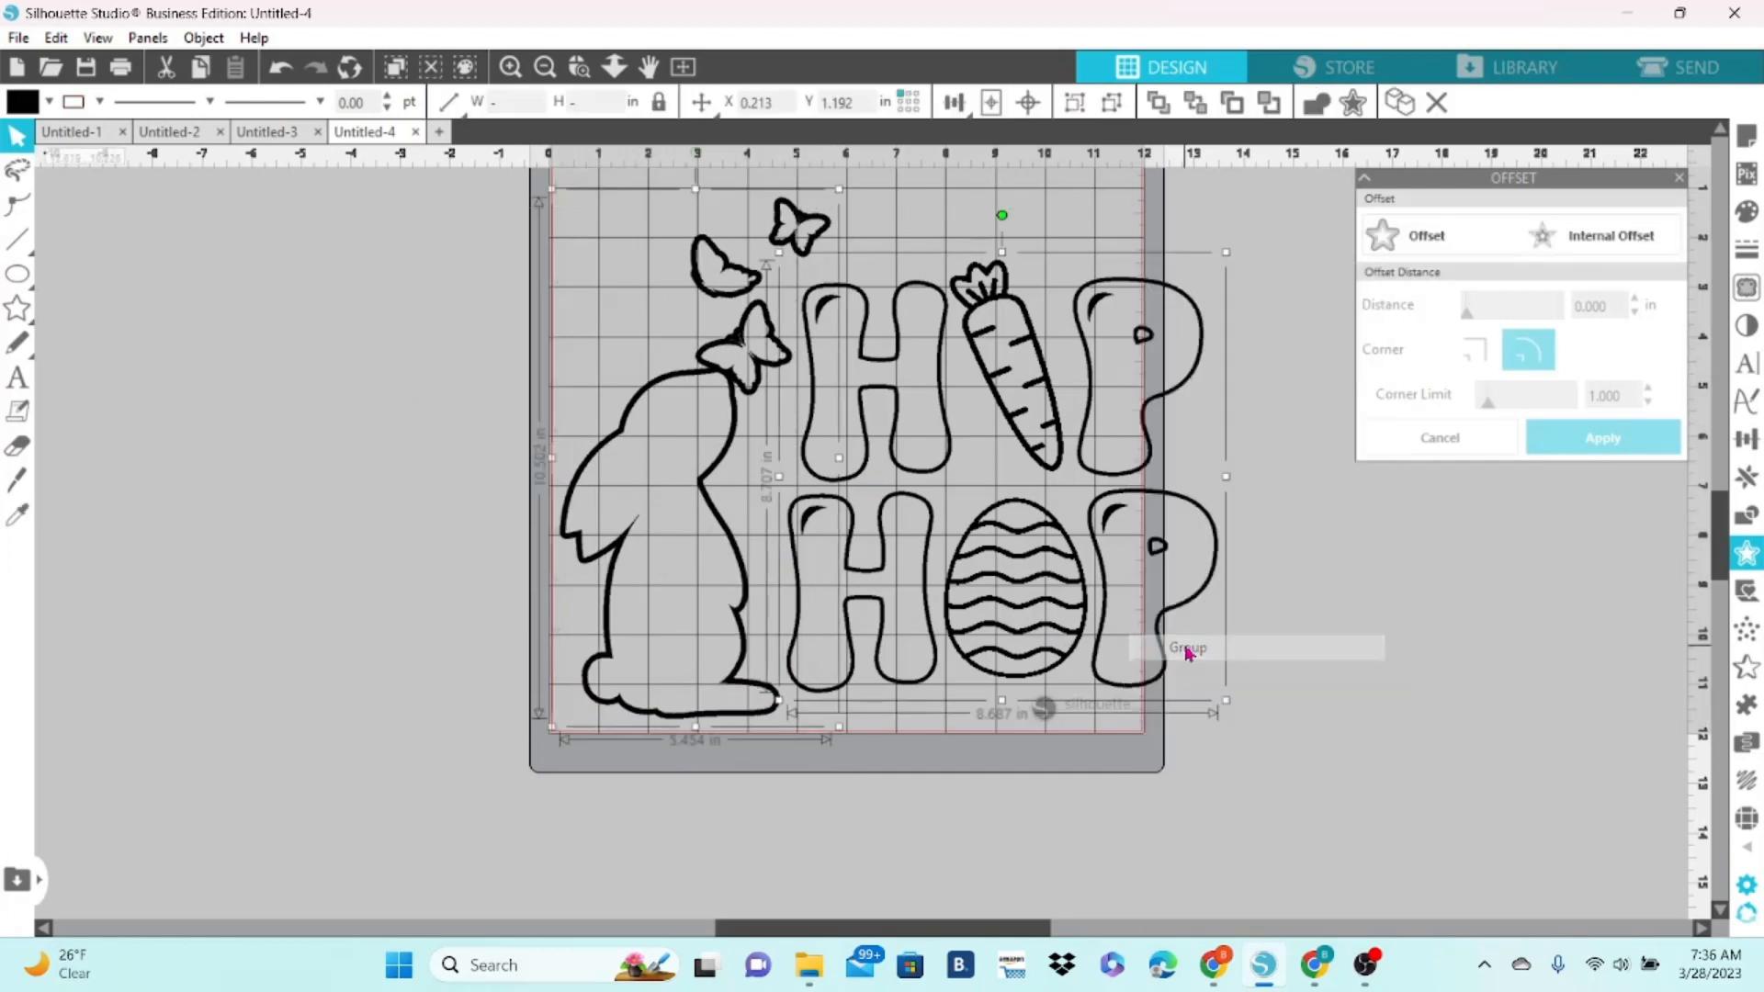
Scale the grouped design down to about 7.39 in wide and move it to the mat's upper-left corner.
{"action": "left_click_drag", "start_coordinate": [1225, 726], "coordinate": [943, 501]}
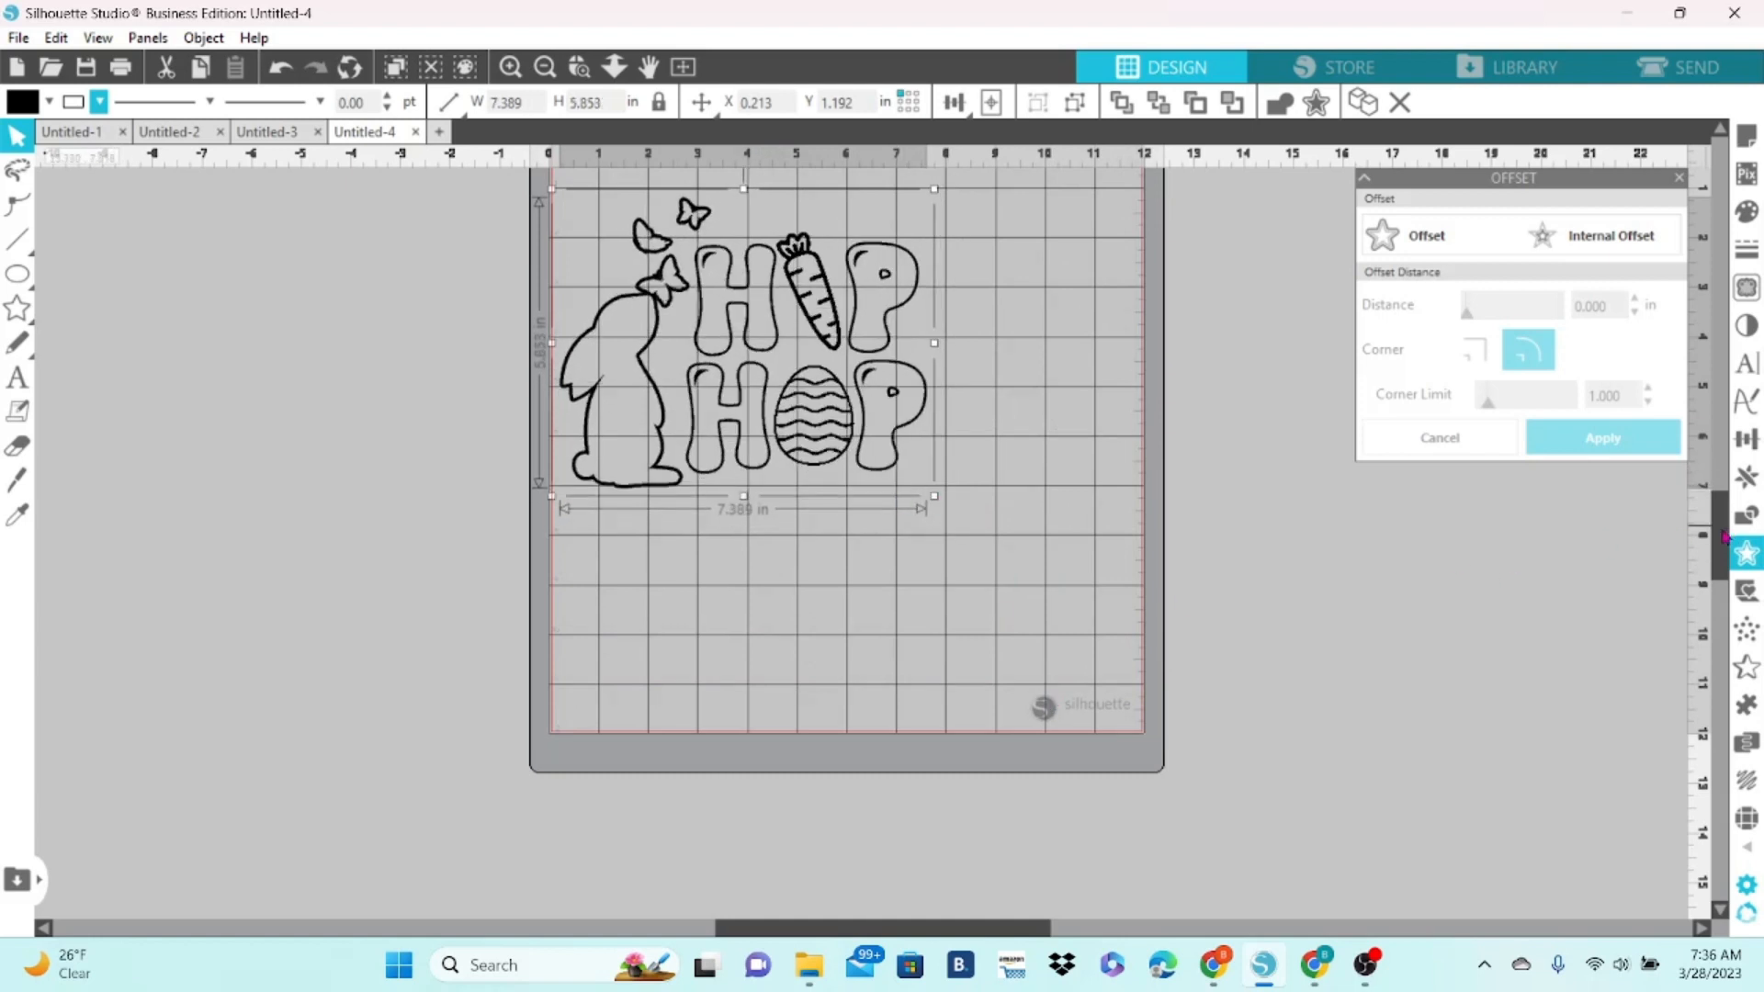
{"action": "left_click_drag", "start_coordinate": [1725, 538], "coordinate": [1724, 522]}
{"action": "left_click_drag", "start_coordinate": [900, 543], "coordinate": [908, 492]}
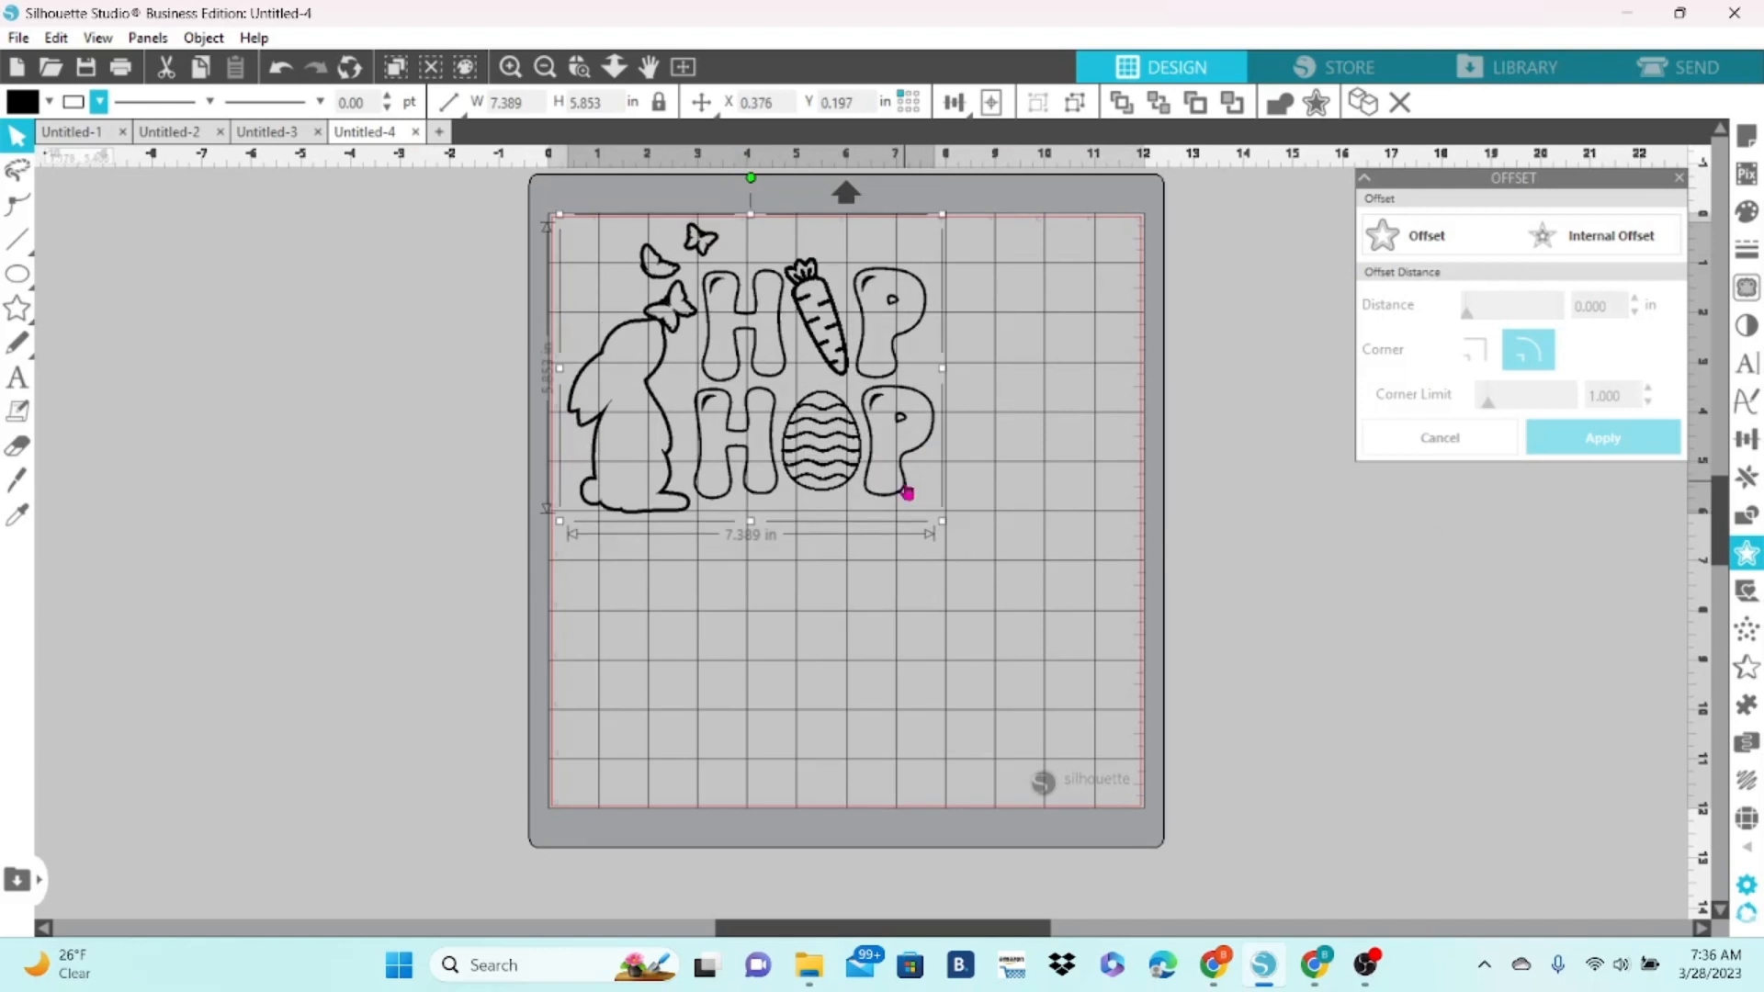
Flip the design horizontally and choose Heat Transfer, Smooth (2)htvront as its cutting material.
{"action": "right_click", "coordinate": [908, 494]}
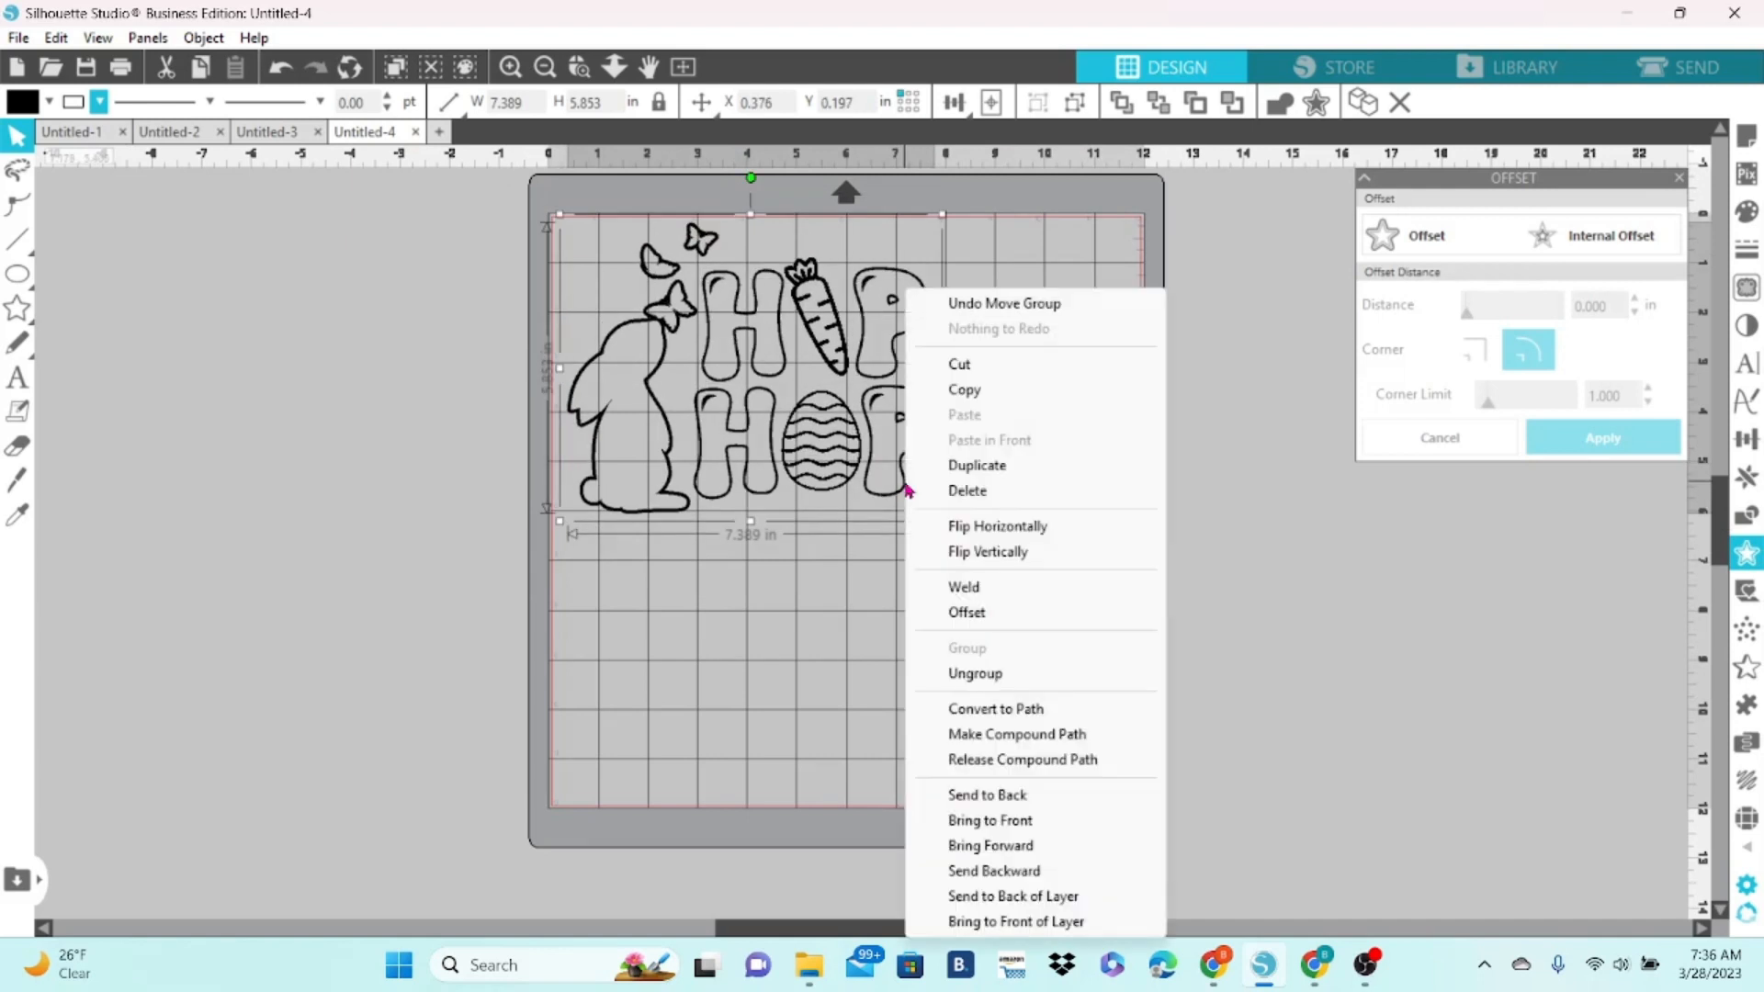
{"action": "left_click", "coordinate": [976, 533]}
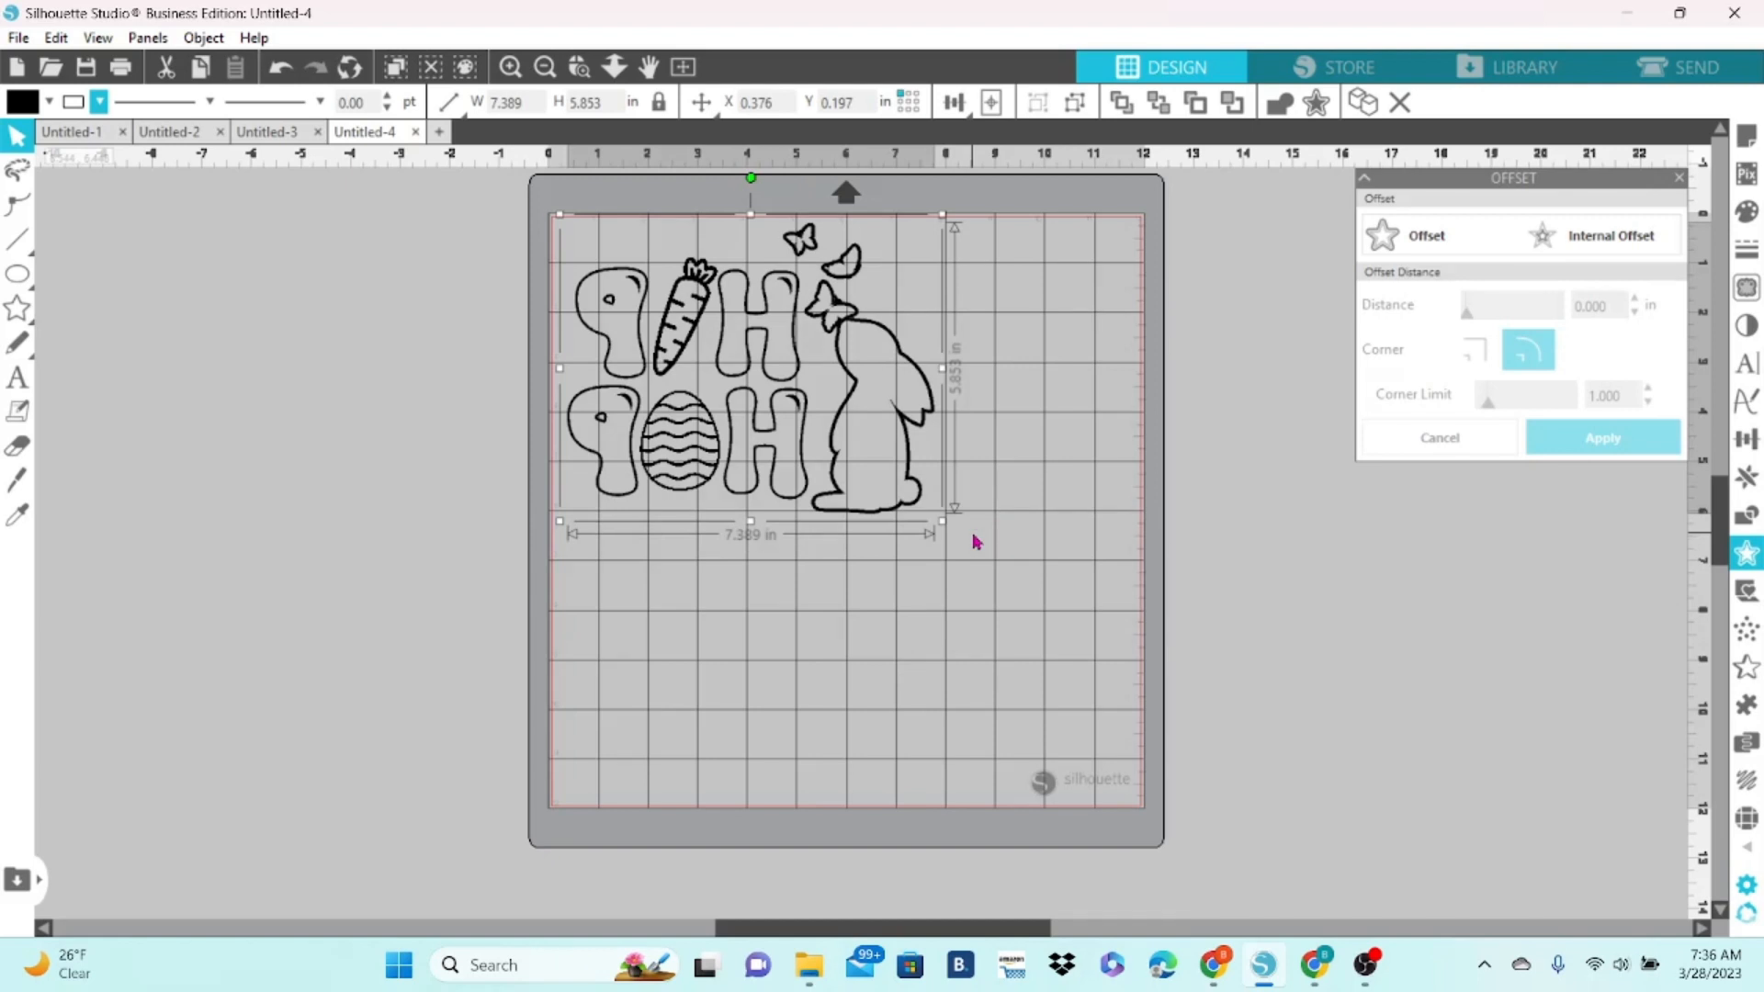
{"action": "left_click", "coordinate": [1697, 69]}
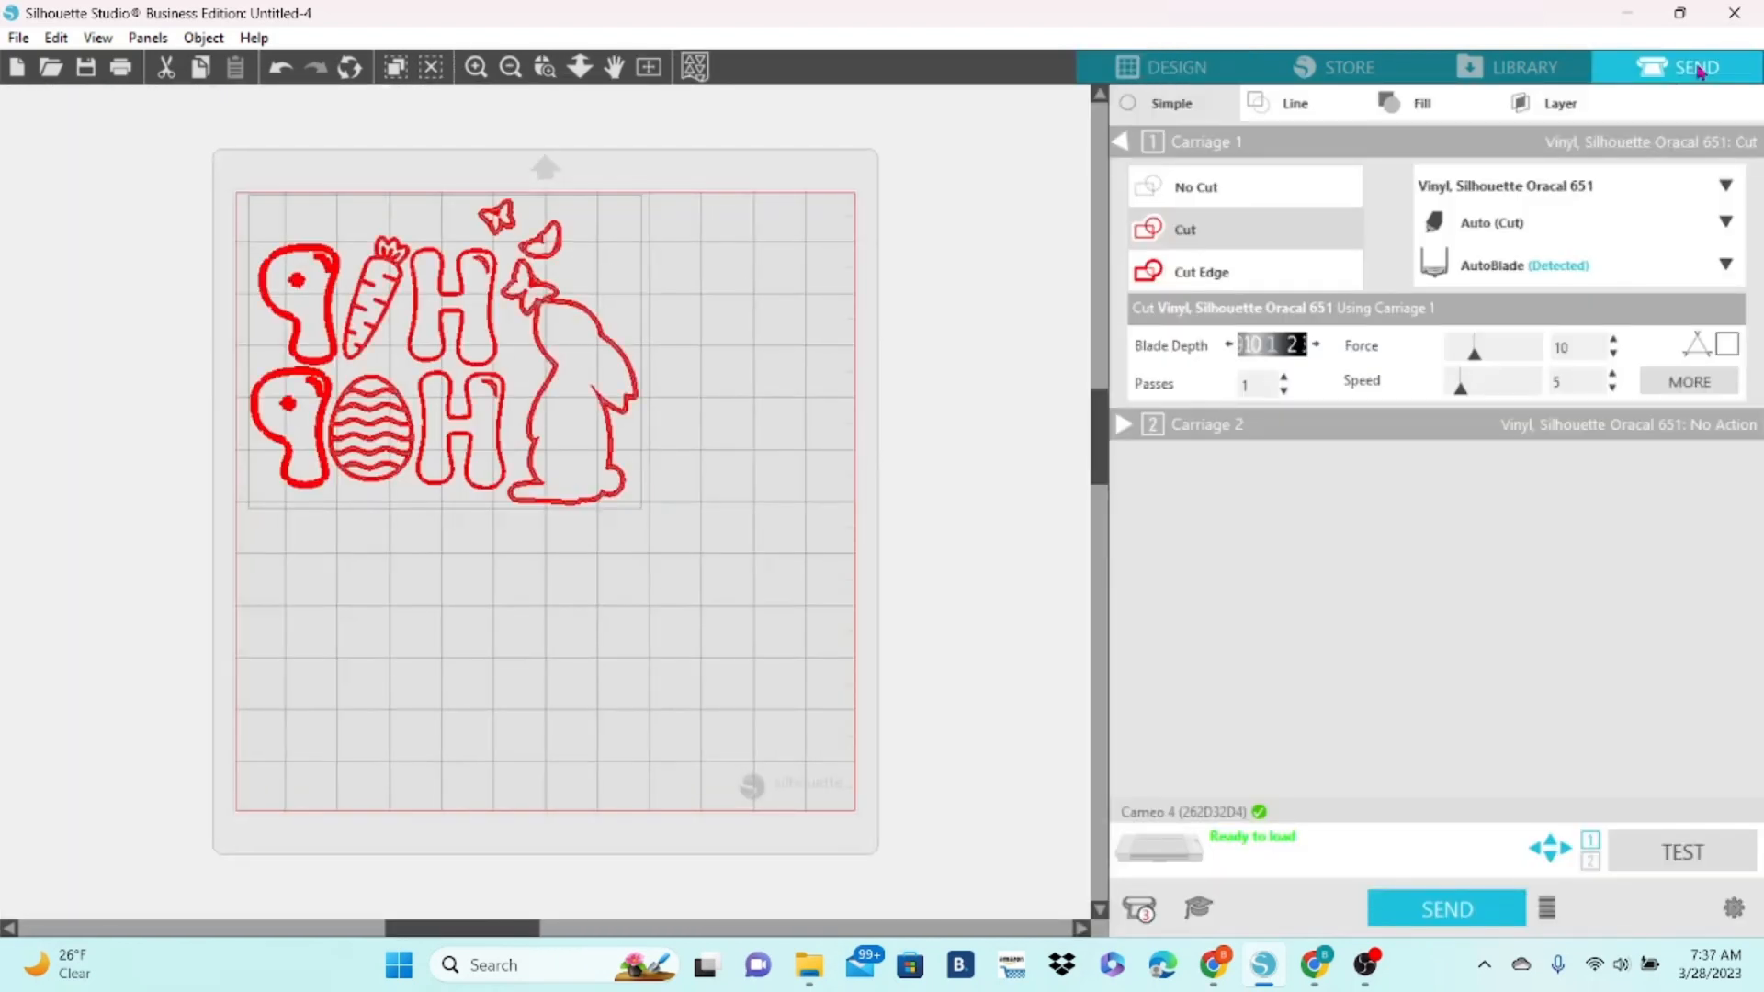
{"action": "left_click", "coordinate": [1727, 186]}
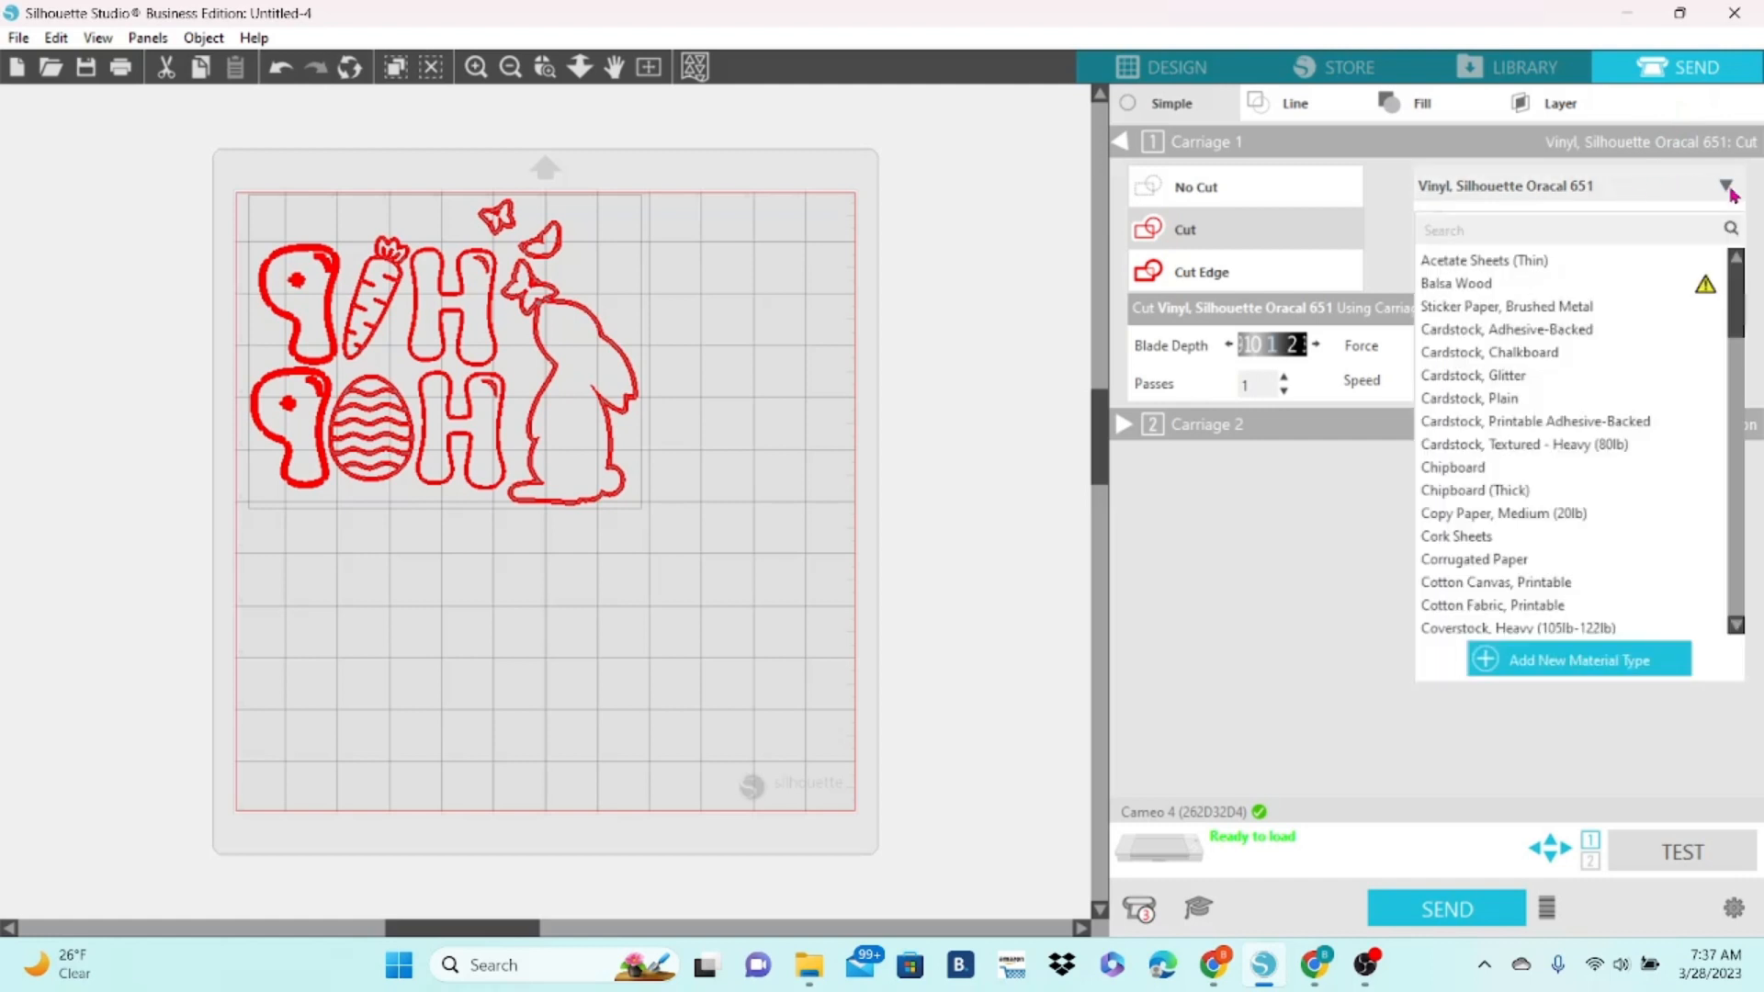
{"action": "scroll", "coordinate": [1737, 597], "scroll_direction": "down", "scroll_amount": 10}
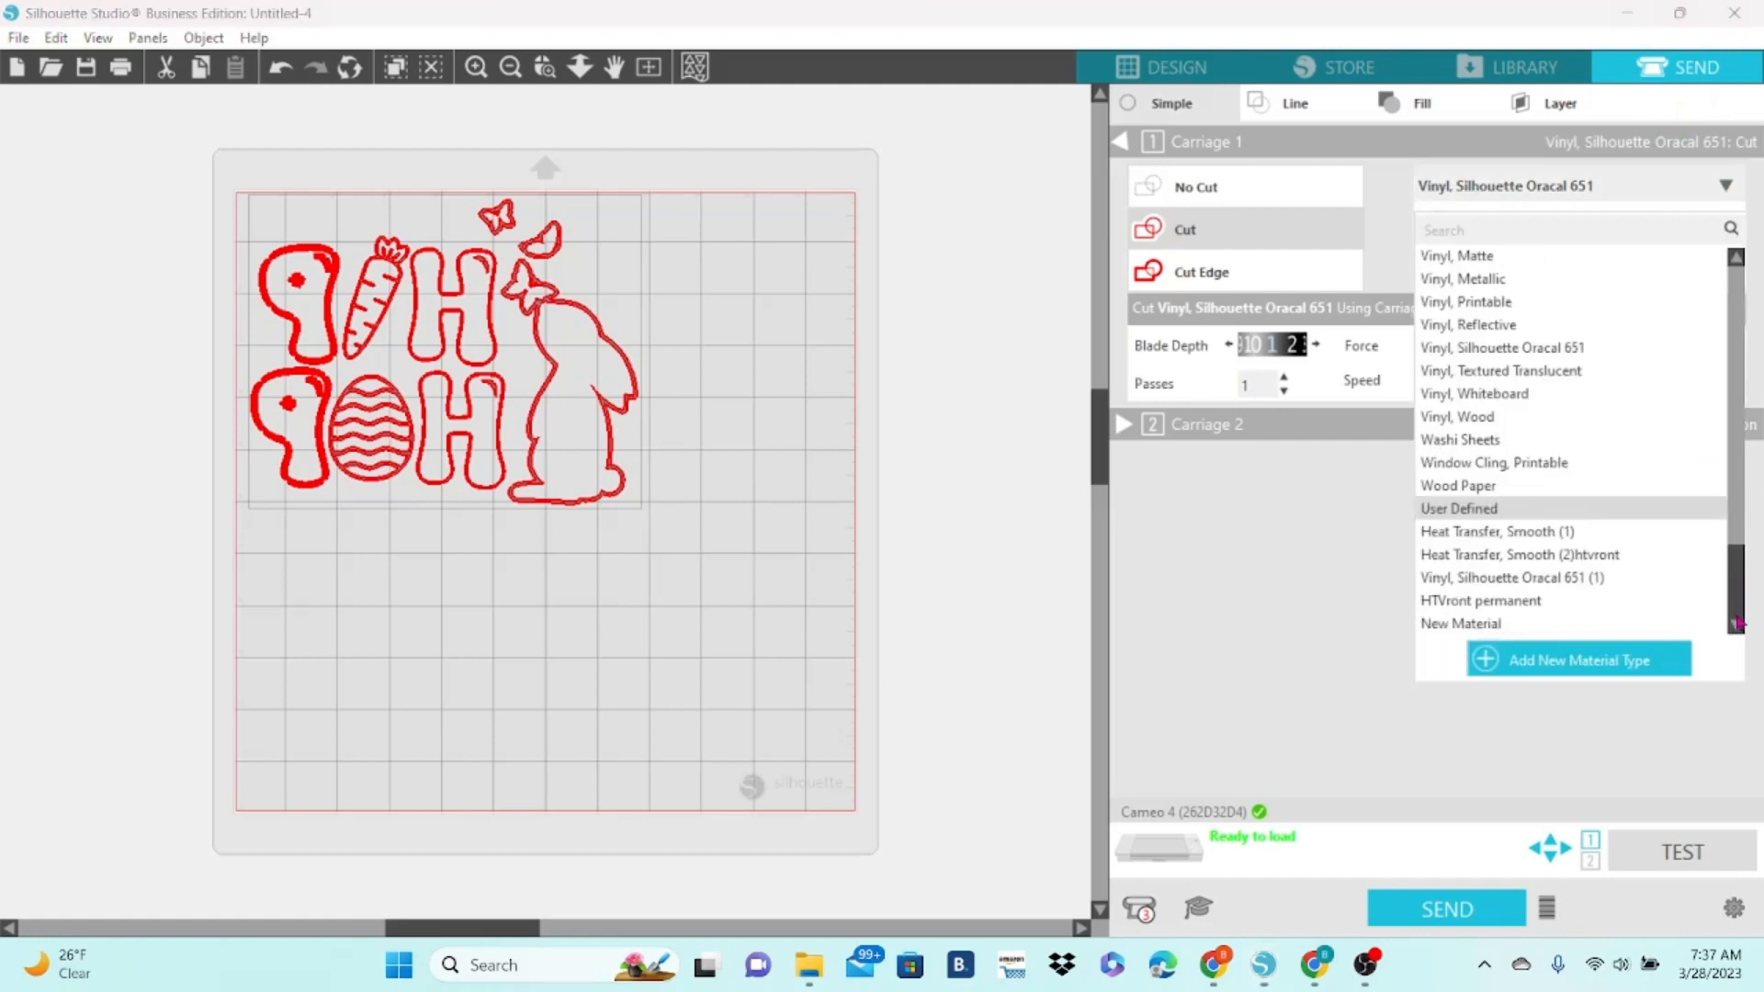
{"action": "left_click", "coordinate": [1594, 556]}
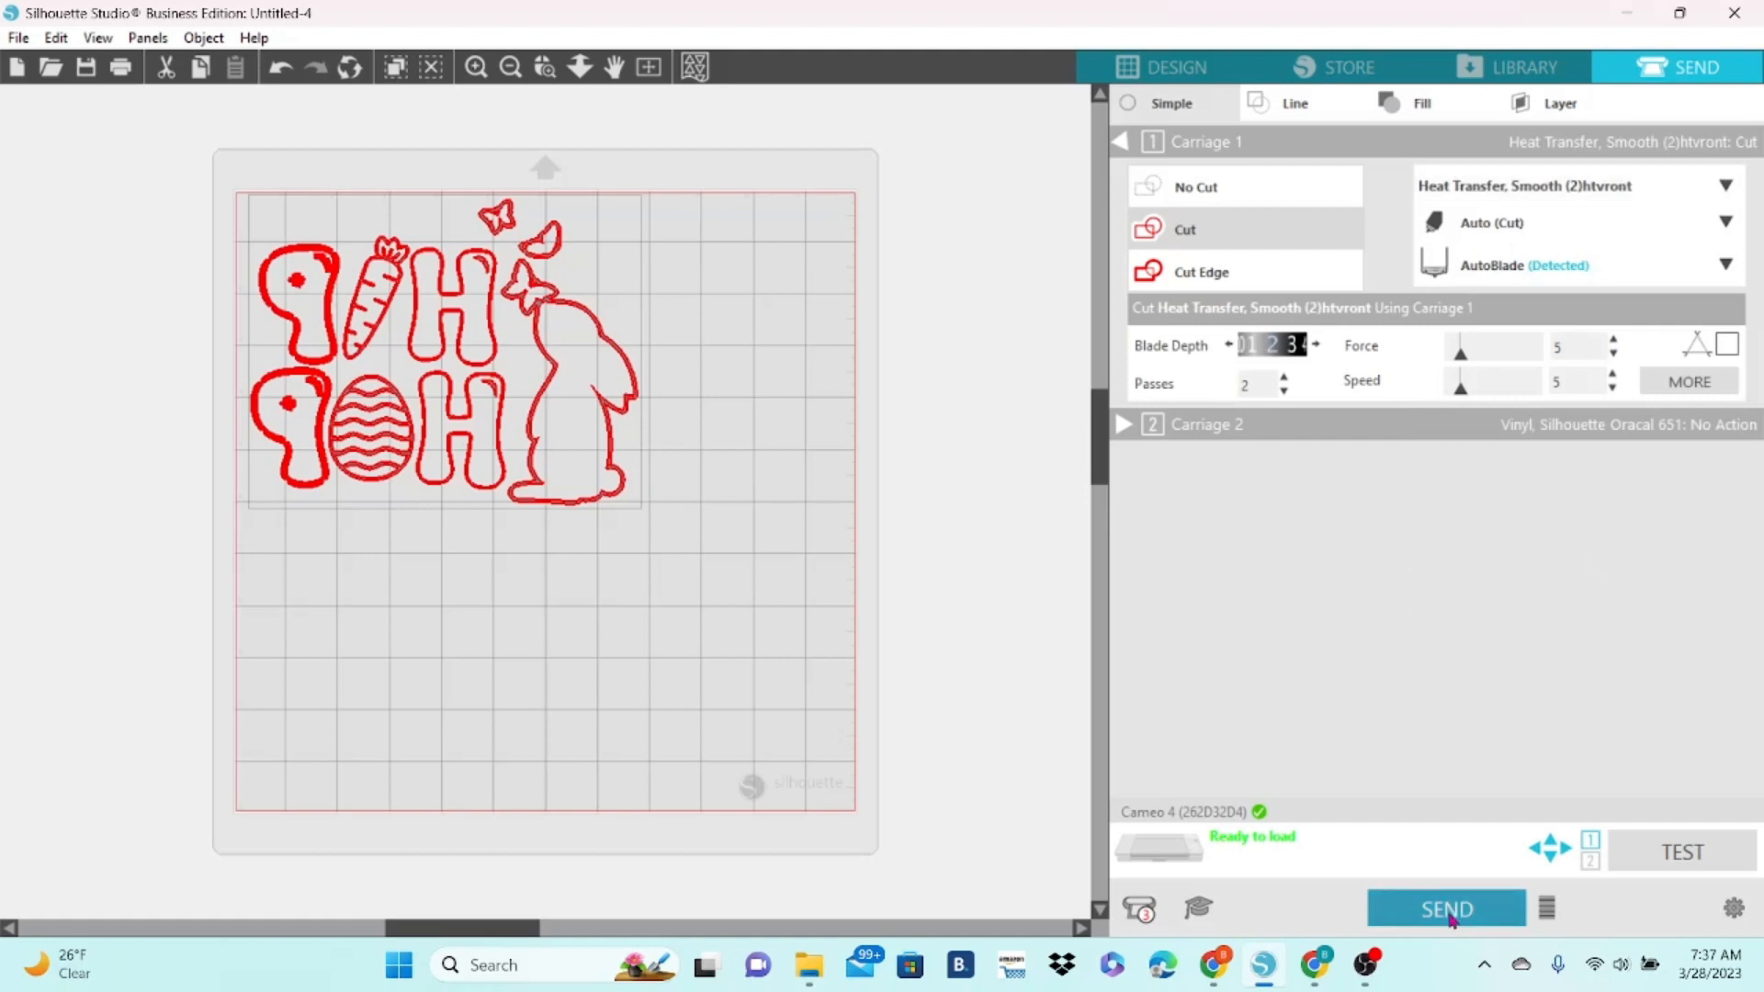
Return to the design workspace and move the mirrored design off the mat to its left.
{"action": "left_click", "coordinate": [1167, 69]}
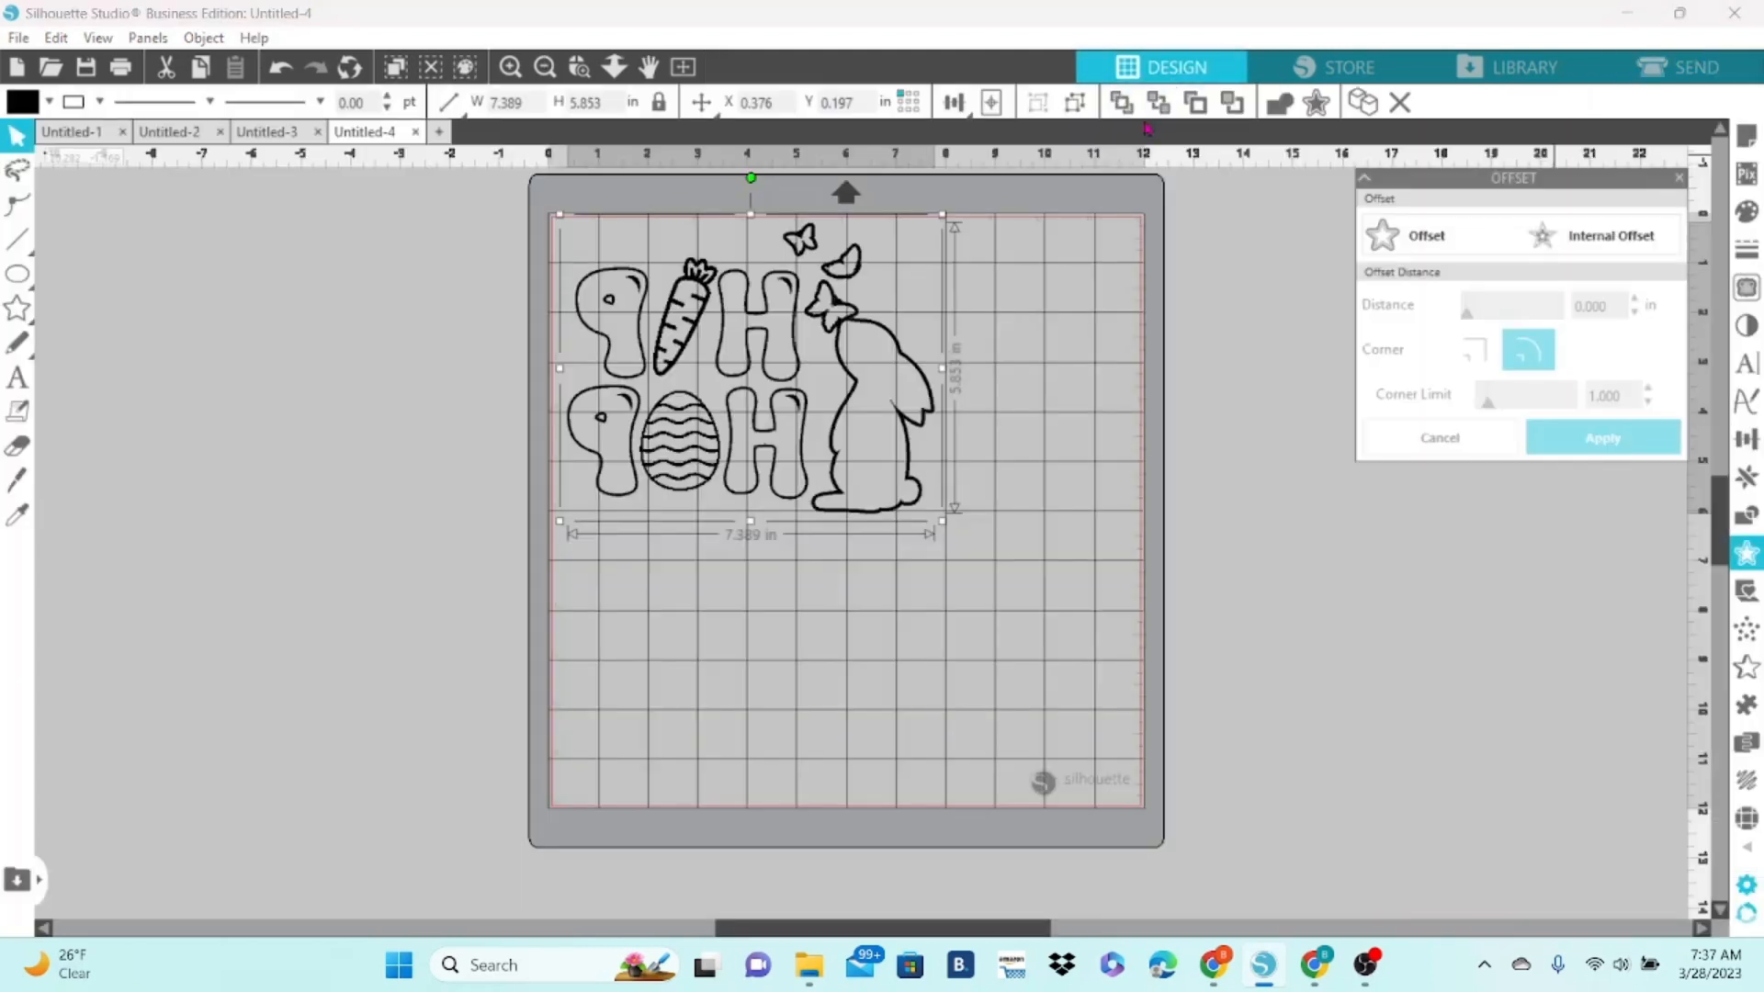
{"action": "left_click_drag", "start_coordinate": [724, 347], "coordinate": [254, 358]}
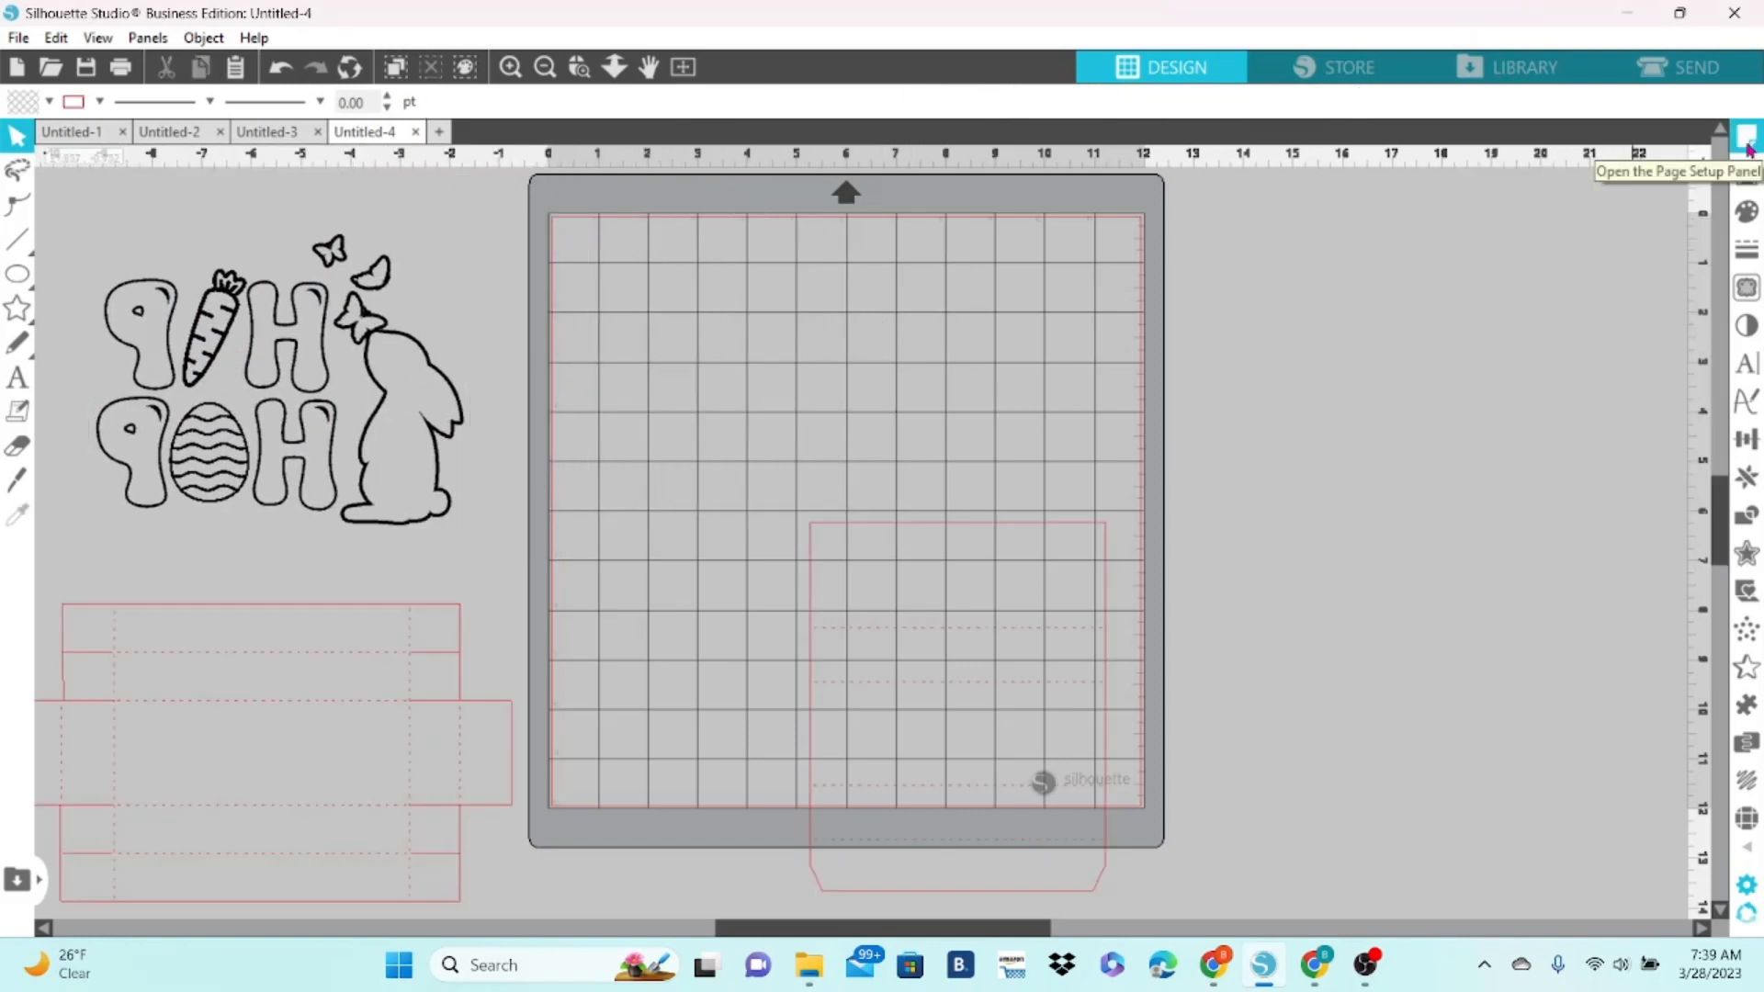
Set the page's media size to Letter (8.5 x 11 in) in landscape orientation.
{"action": "left_click", "coordinate": [1746, 136]}
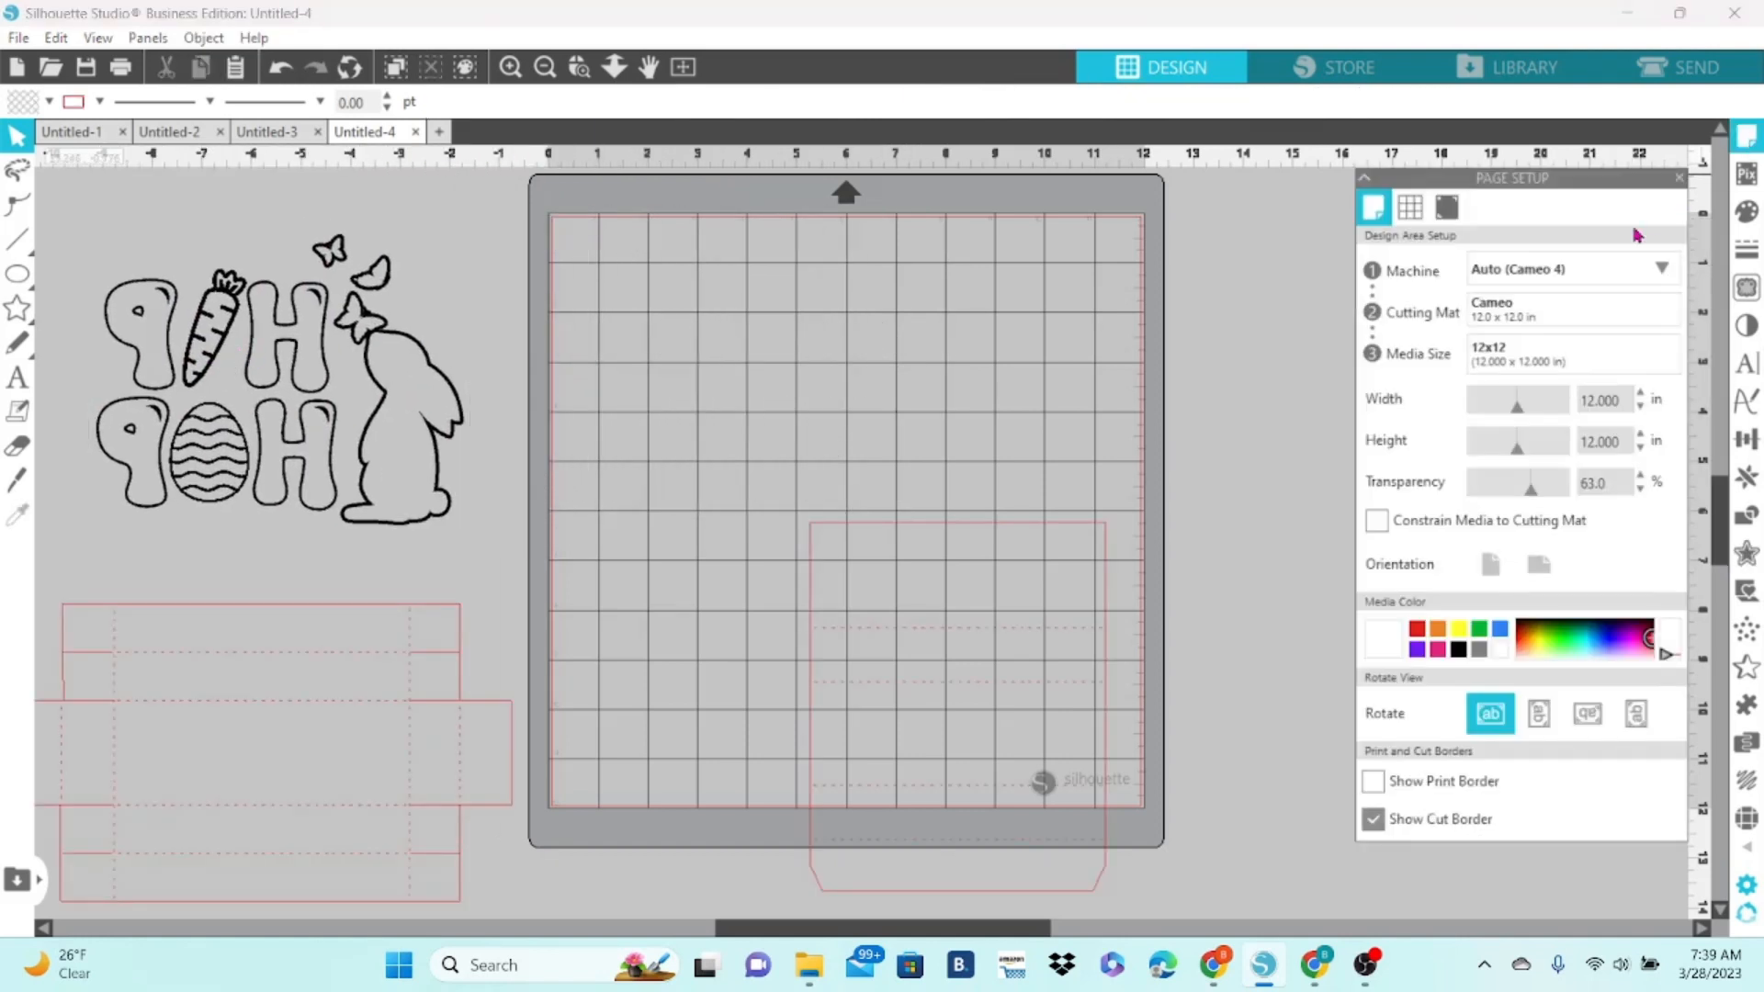
{"action": "left_click", "coordinate": [1586, 364]}
{"action": "left_click", "coordinate": [1559, 542]}
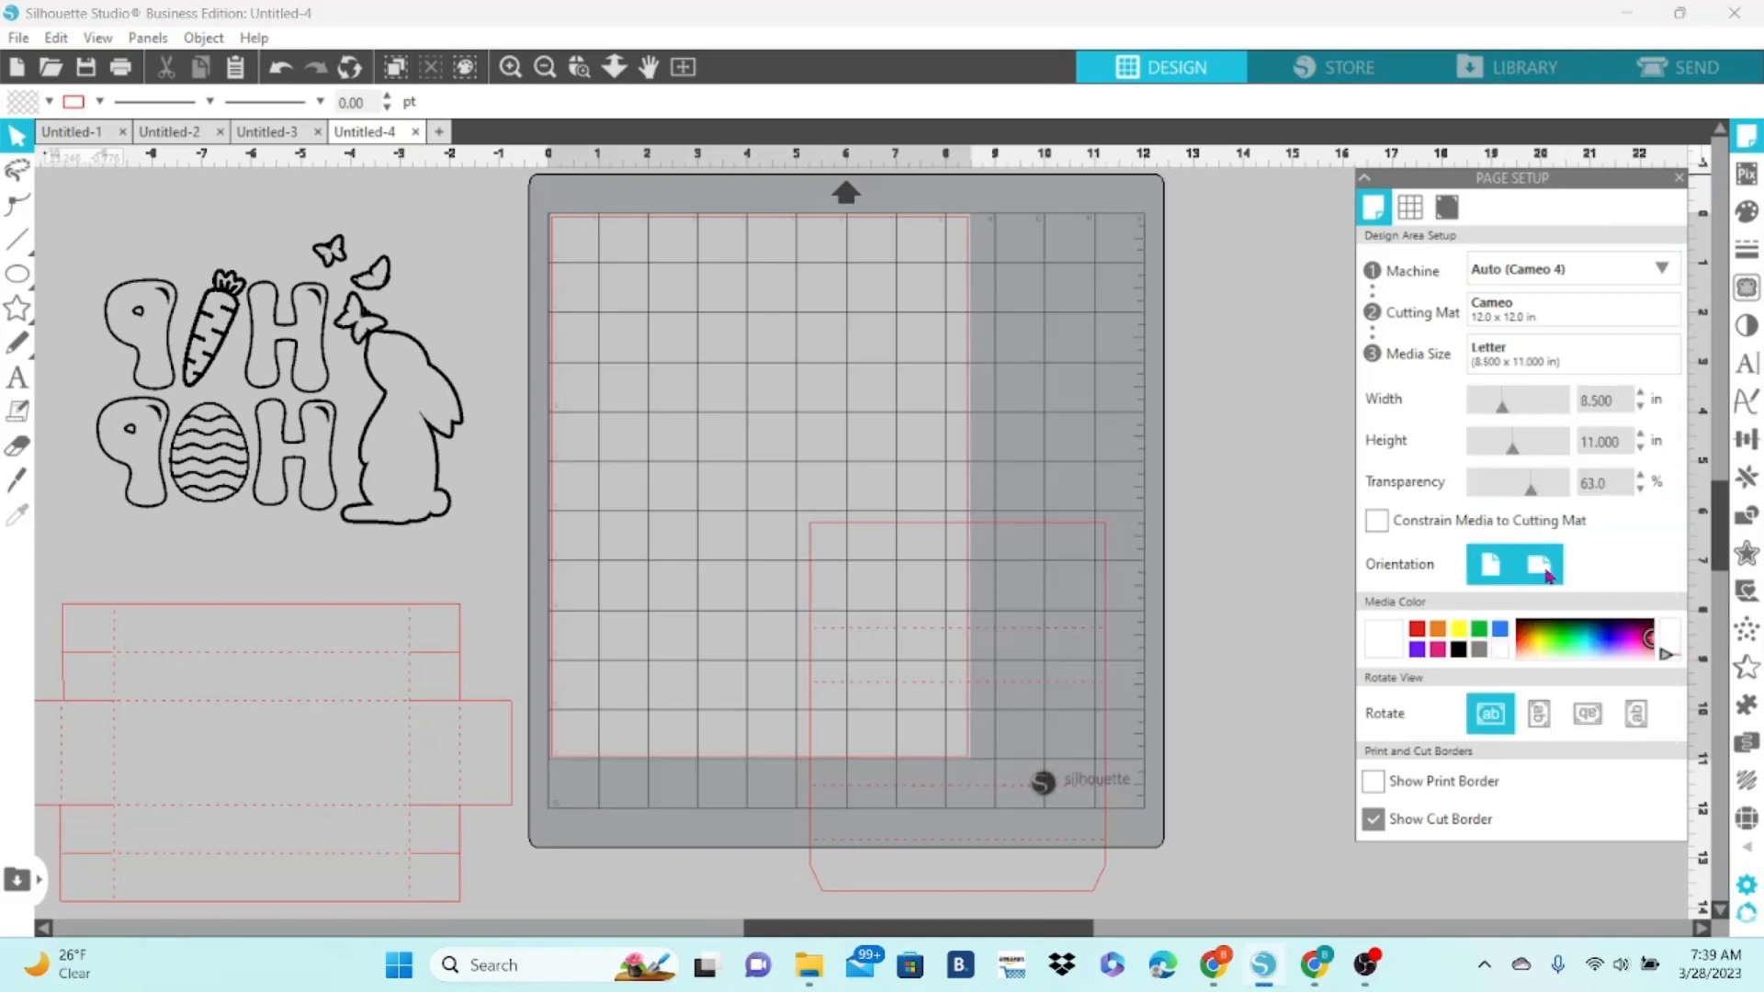
{"action": "left_click", "coordinate": [1548, 575]}
Place the cross-shaped box template within the landscape page and move the other box template off the mat, below the mirrored design.
{"action": "left_click_drag", "start_coordinate": [494, 812], "coordinate": [1059, 459]}
{"action": "left_click_drag", "start_coordinate": [1080, 530], "coordinate": [416, 634]}
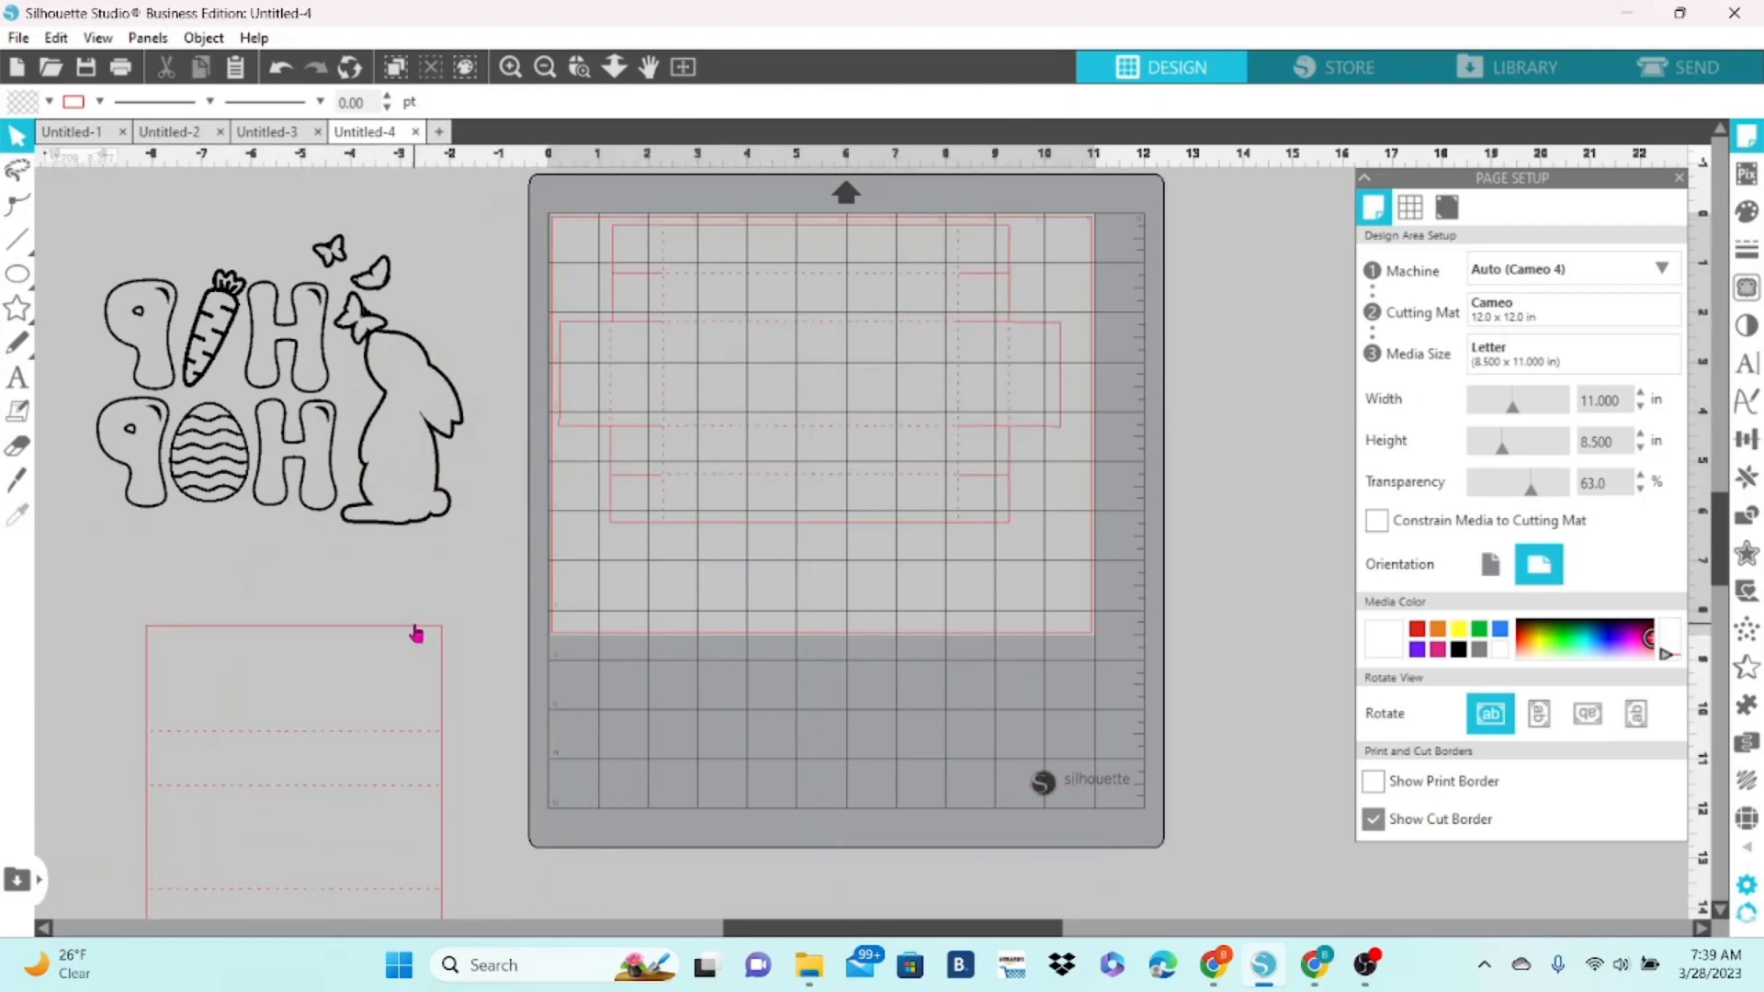
Choose Cardstock, Textured - Heavy (80lb) as the cutting material for the box template.
{"action": "left_click", "coordinate": [1654, 78]}
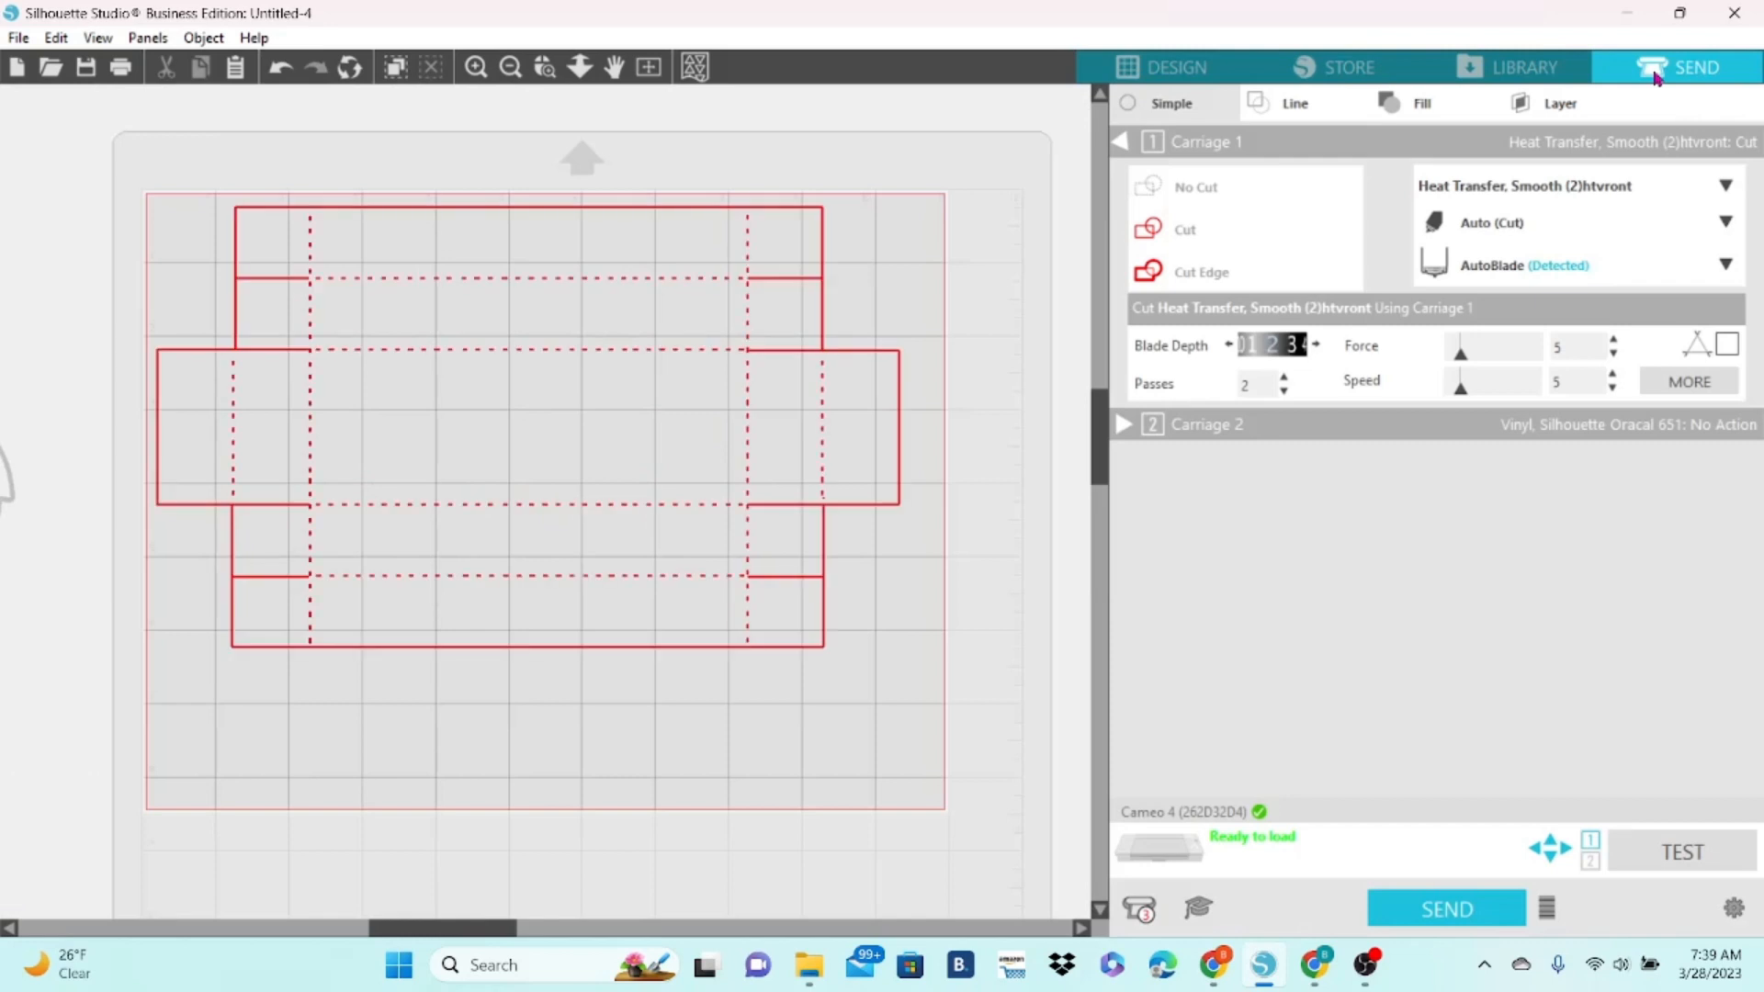
{"action": "left_click", "coordinate": [1728, 188]}
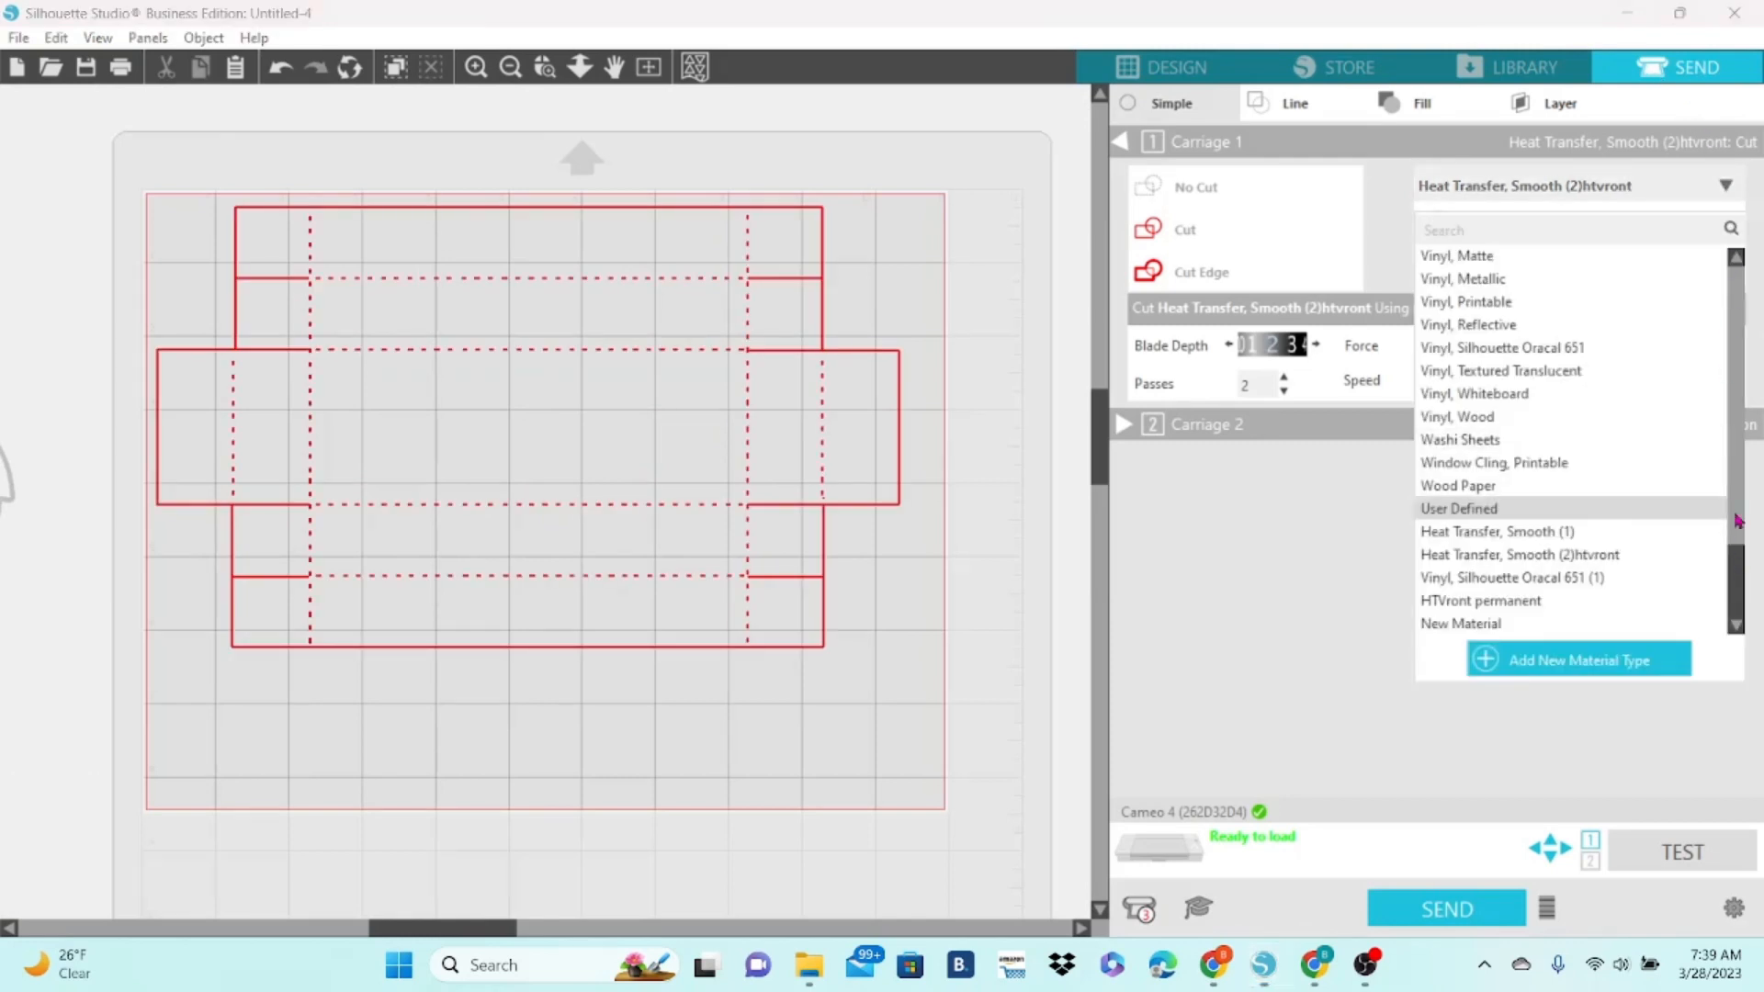
{"action": "left_click_drag", "start_coordinate": [1730, 531], "coordinate": [1734, 315]}
{"action": "left_click", "coordinate": [1596, 330]}
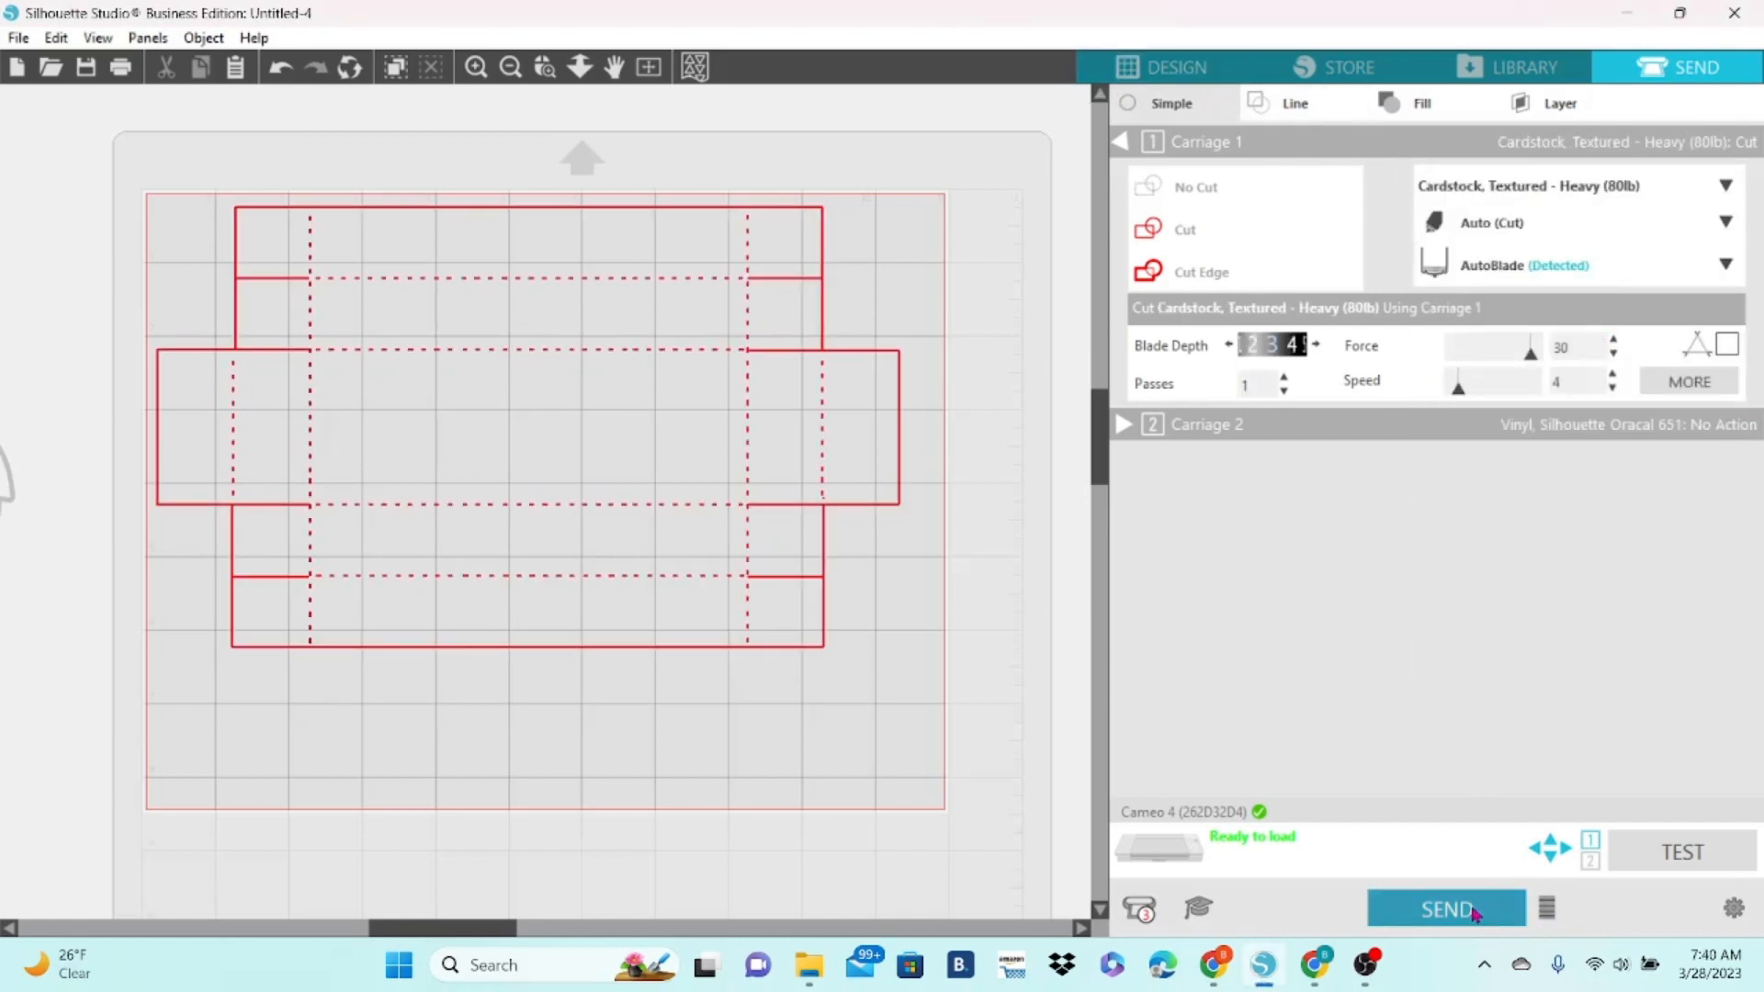
Replace the cross-shaped template on the mat with the angled-corner box template and bring up its cut settings.
{"action": "left_click", "coordinate": [1177, 77]}
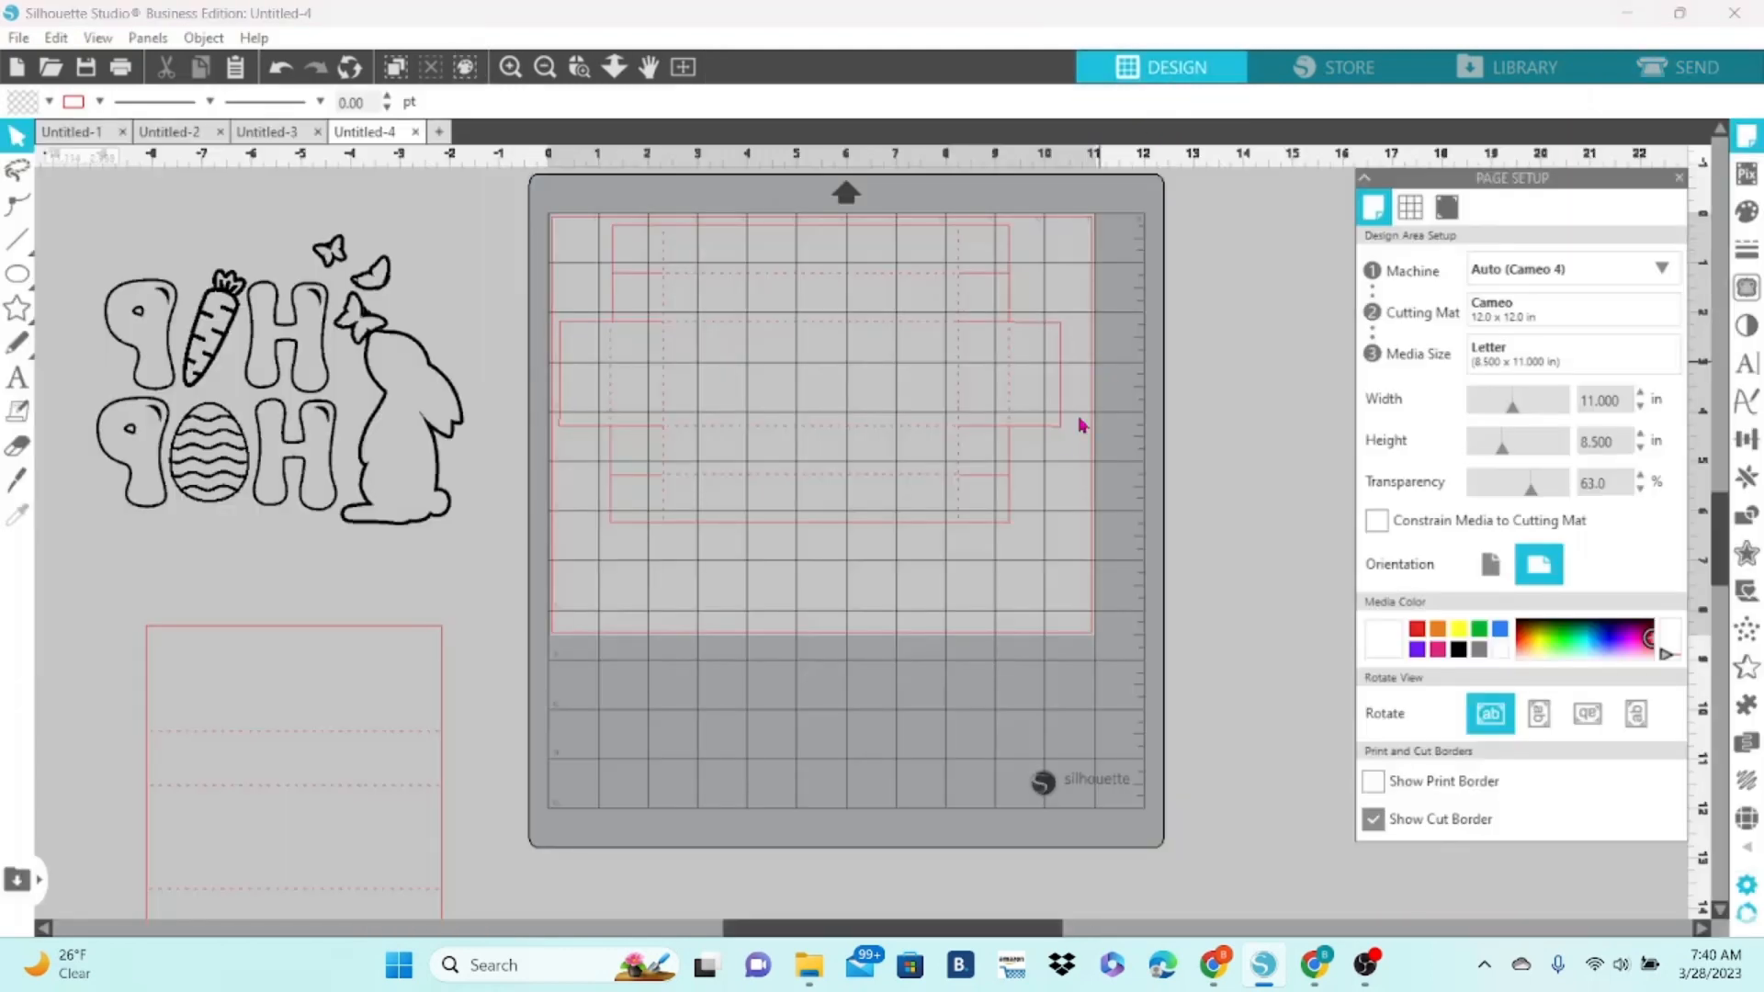
{"action": "left_click_drag", "start_coordinate": [1061, 440], "coordinate": [1657, 387]}
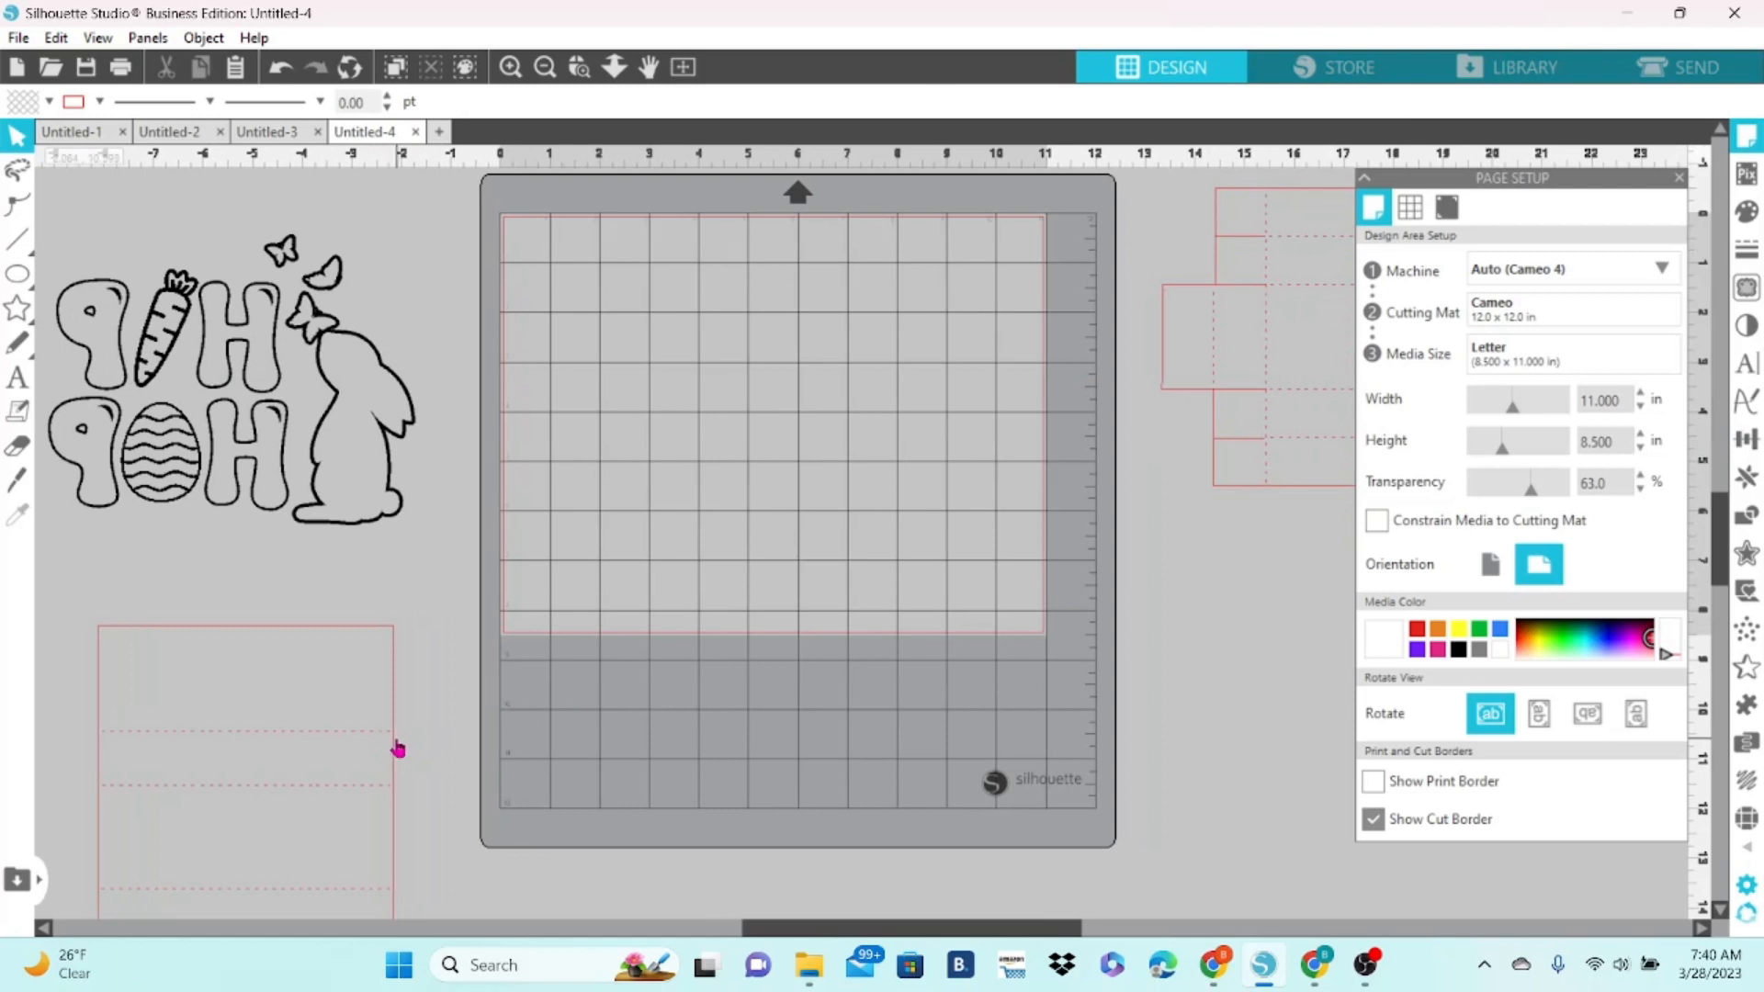
{"action": "left_click_drag", "start_coordinate": [396, 749], "coordinate": [863, 363]}
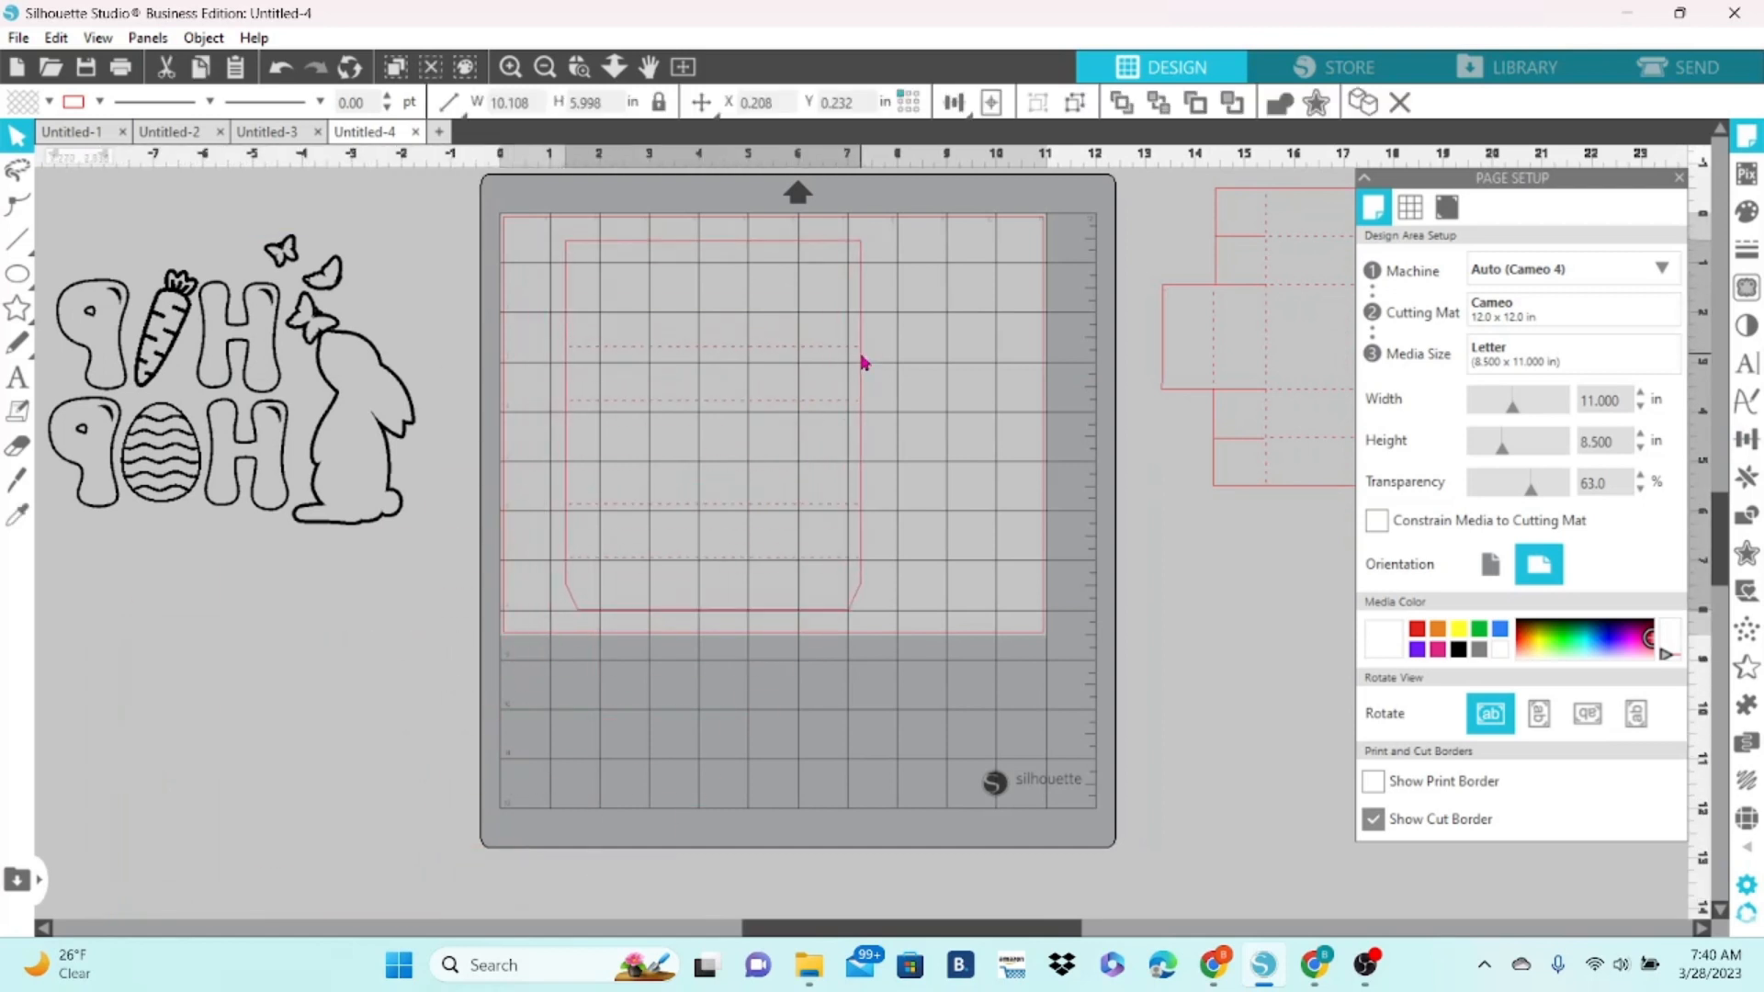
{"action": "left_click", "coordinate": [1642, 85]}
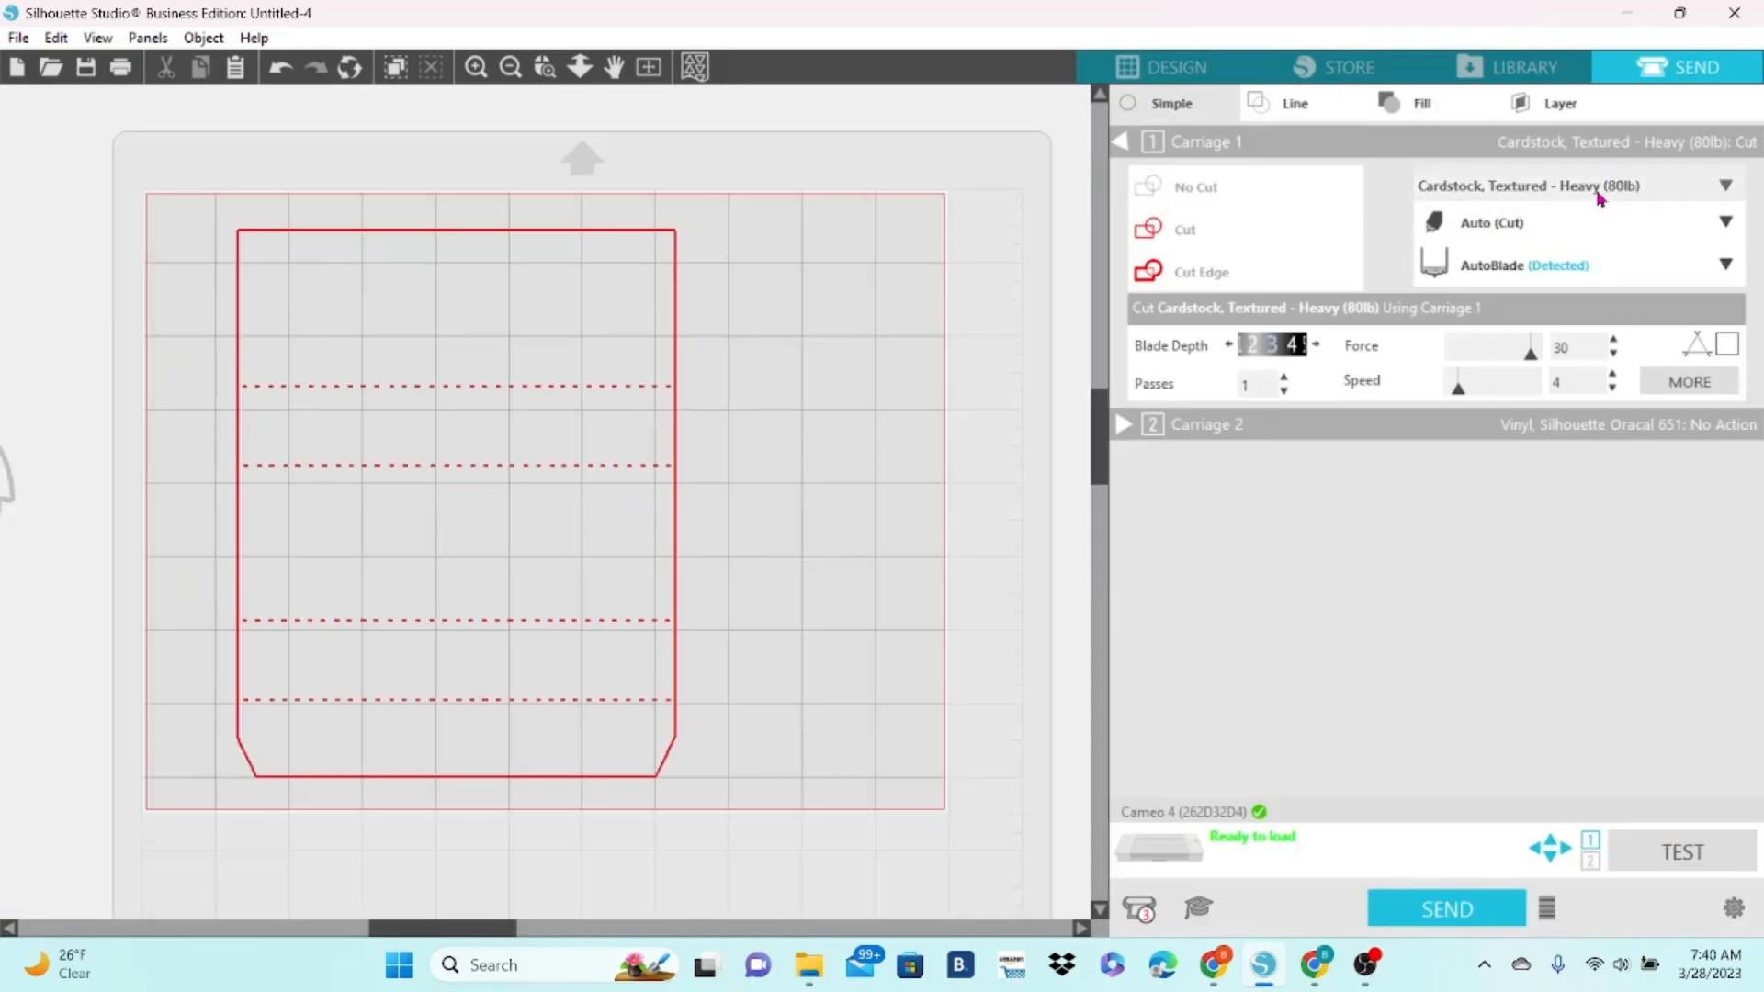